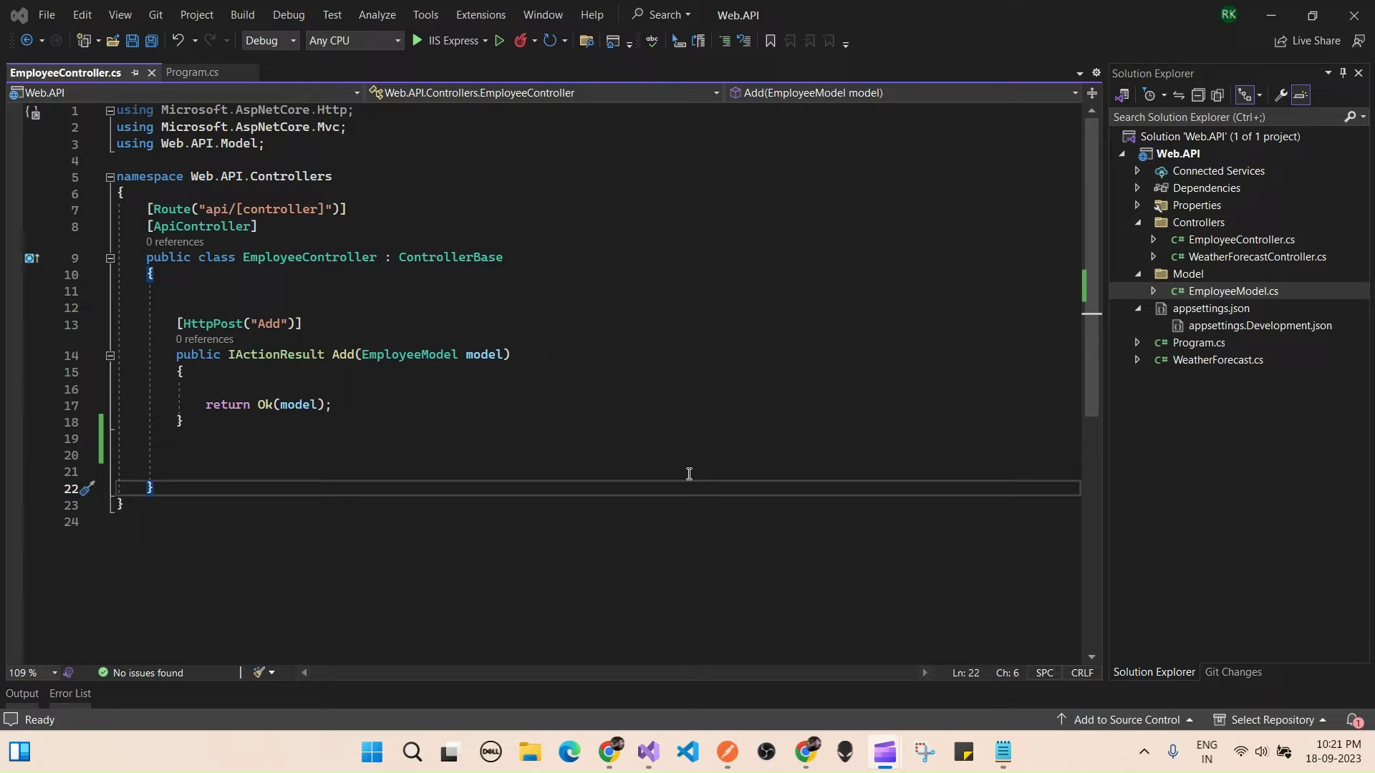
Go to the definition of the Add parameter type to open EmployeeModel.cs
click(330, 442)
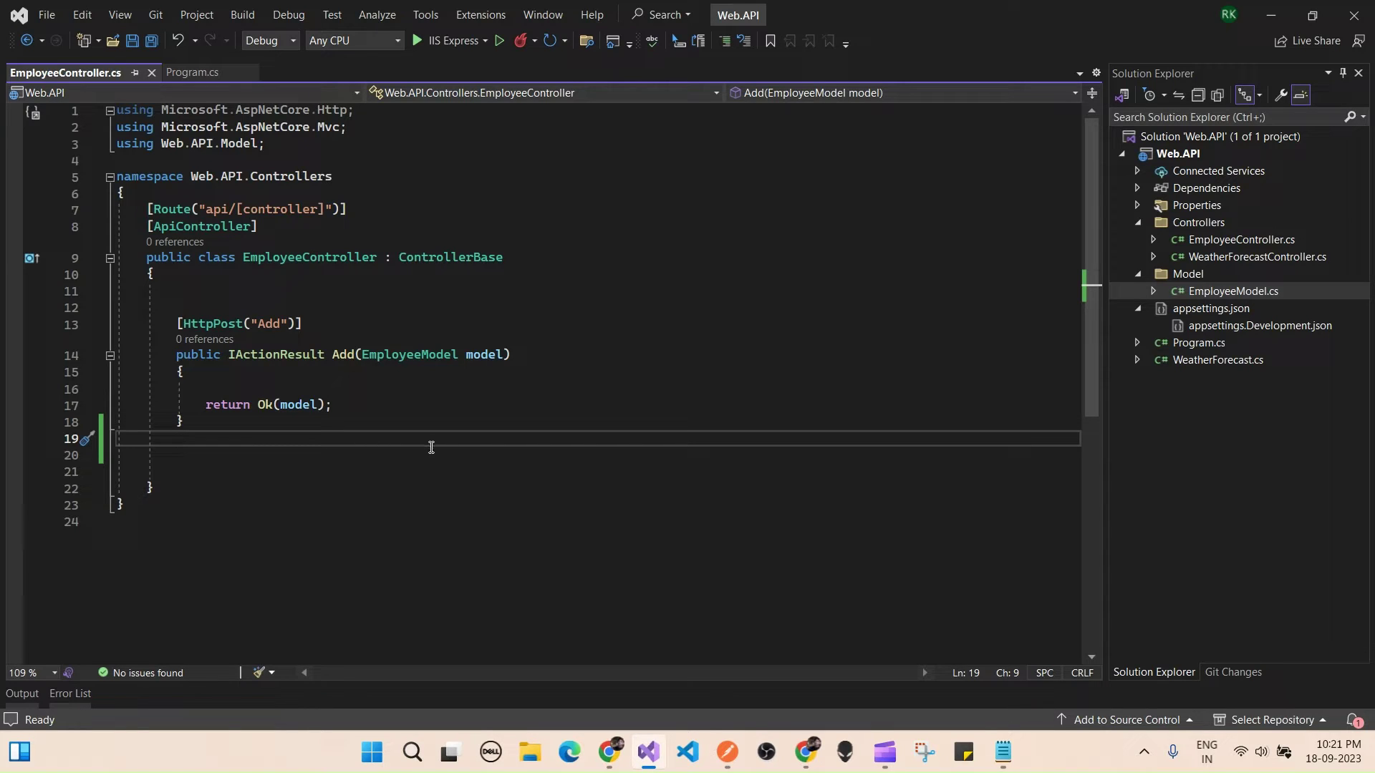
click(445, 388)
double_click(393, 355)
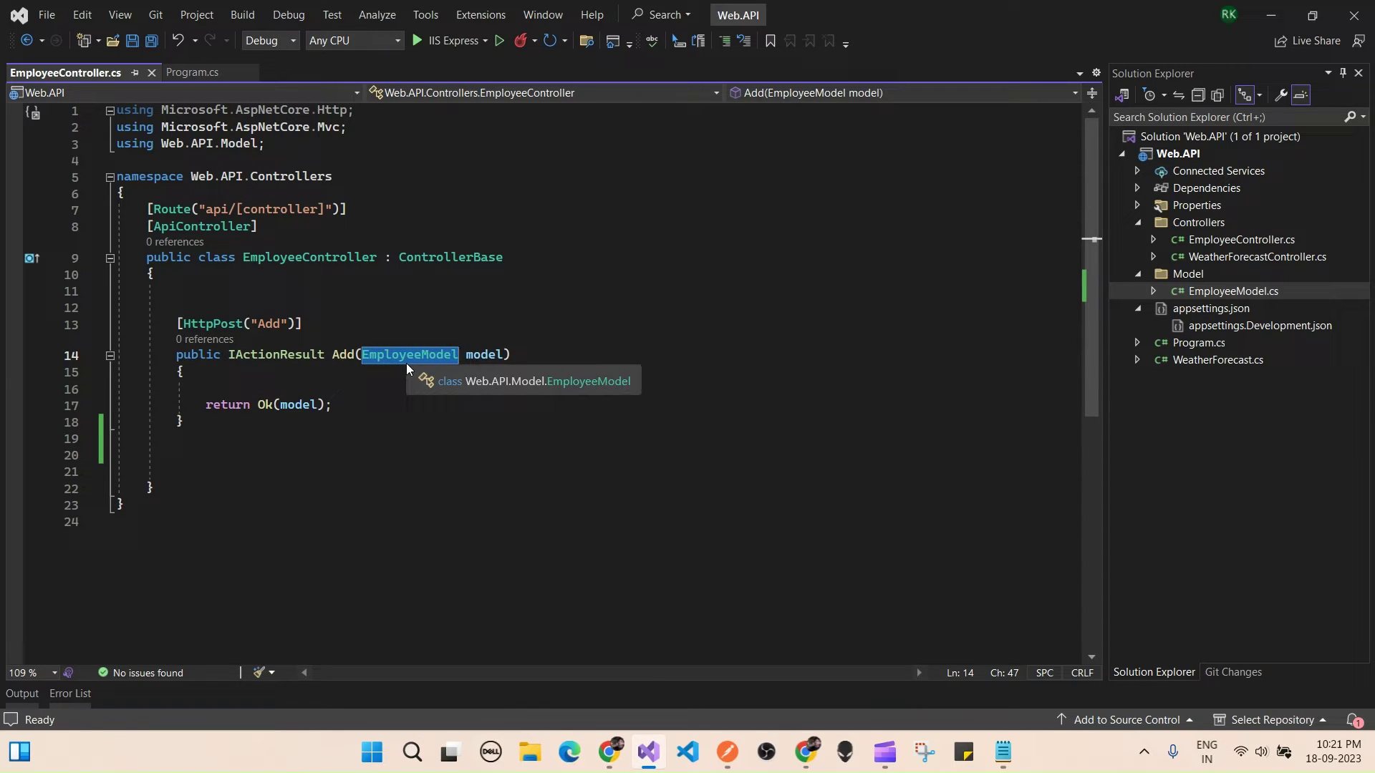
click(414, 358)
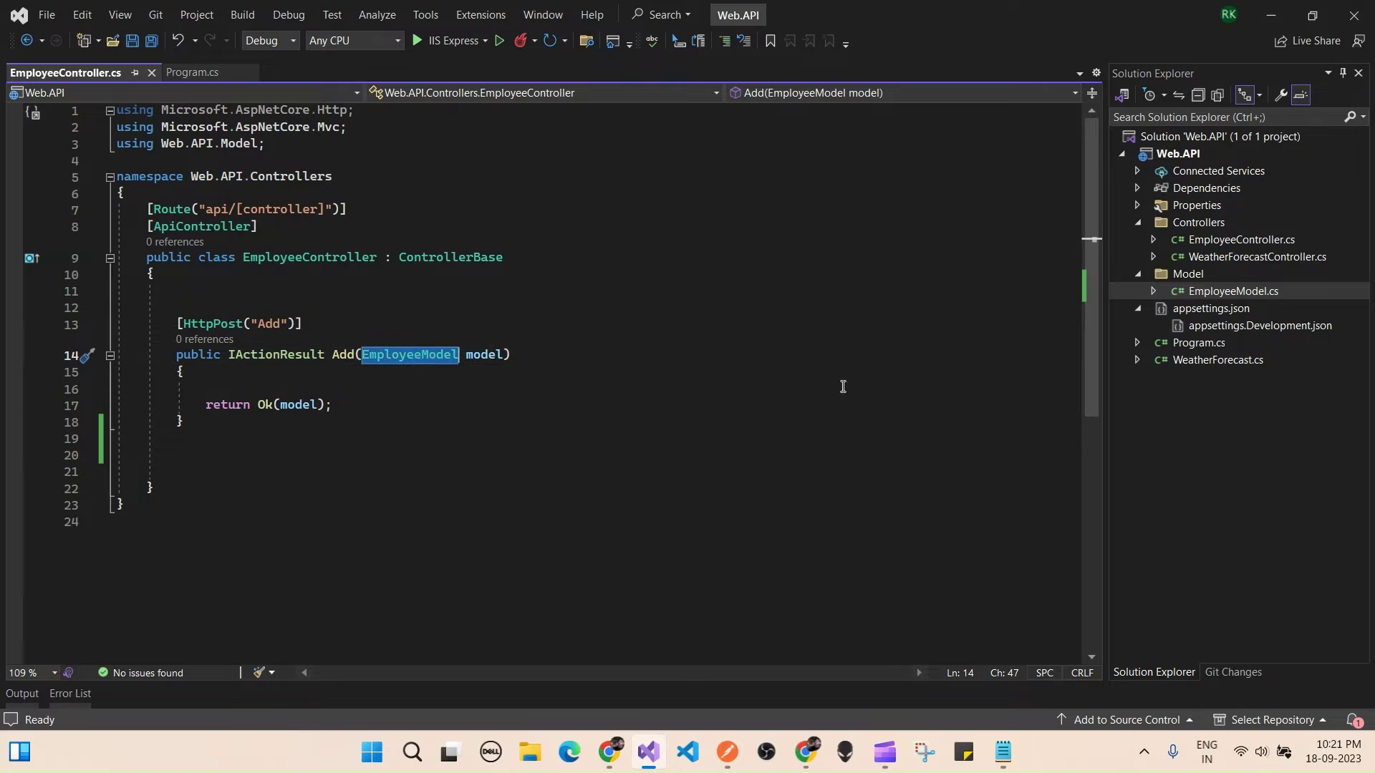
double_click(1265, 291)
Add 'public int Id { get; set; }' to EmployeeModel, save it, and close the file
click(449, 324)
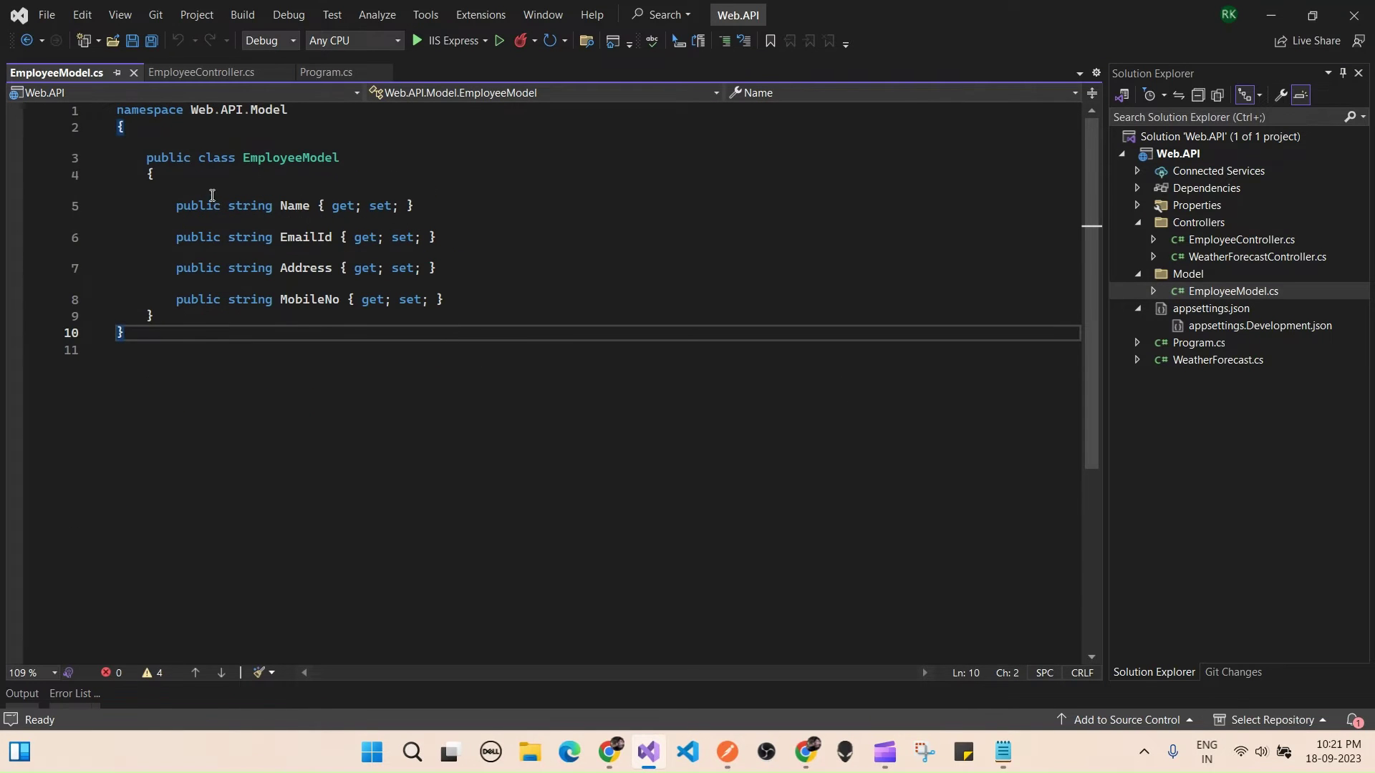
click(251, 174)
key(Return)
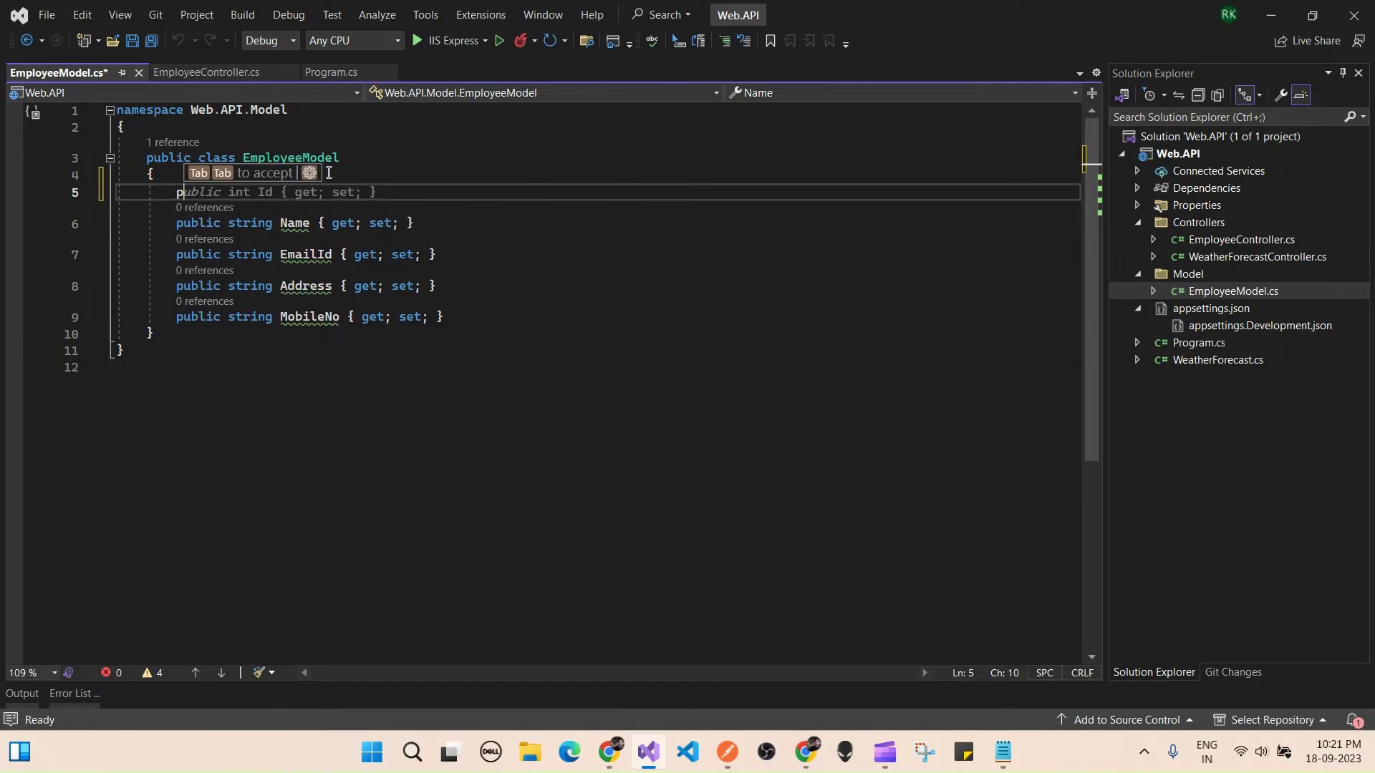
text(public)
key(Tab)
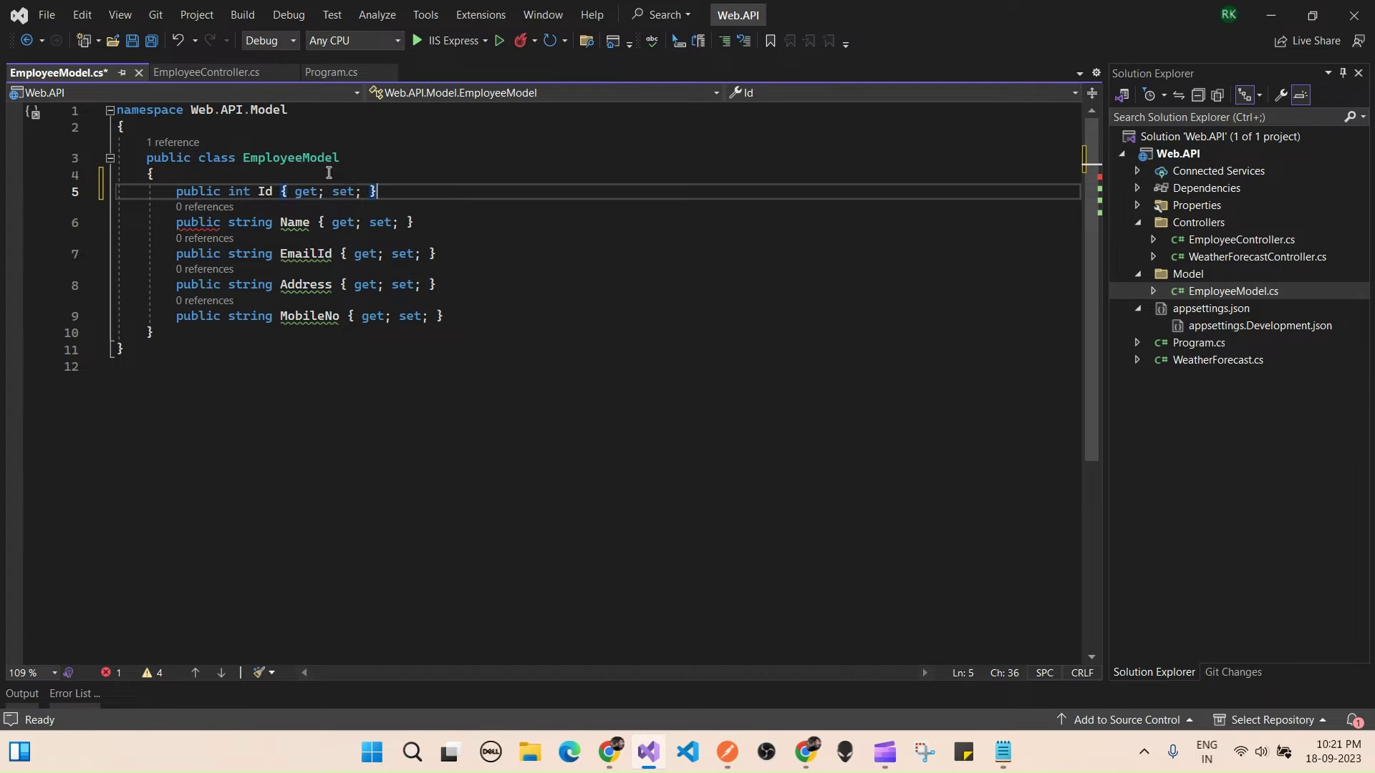
click(556, 309)
key(ctrl+s)
click(139, 72)
click(335, 405)
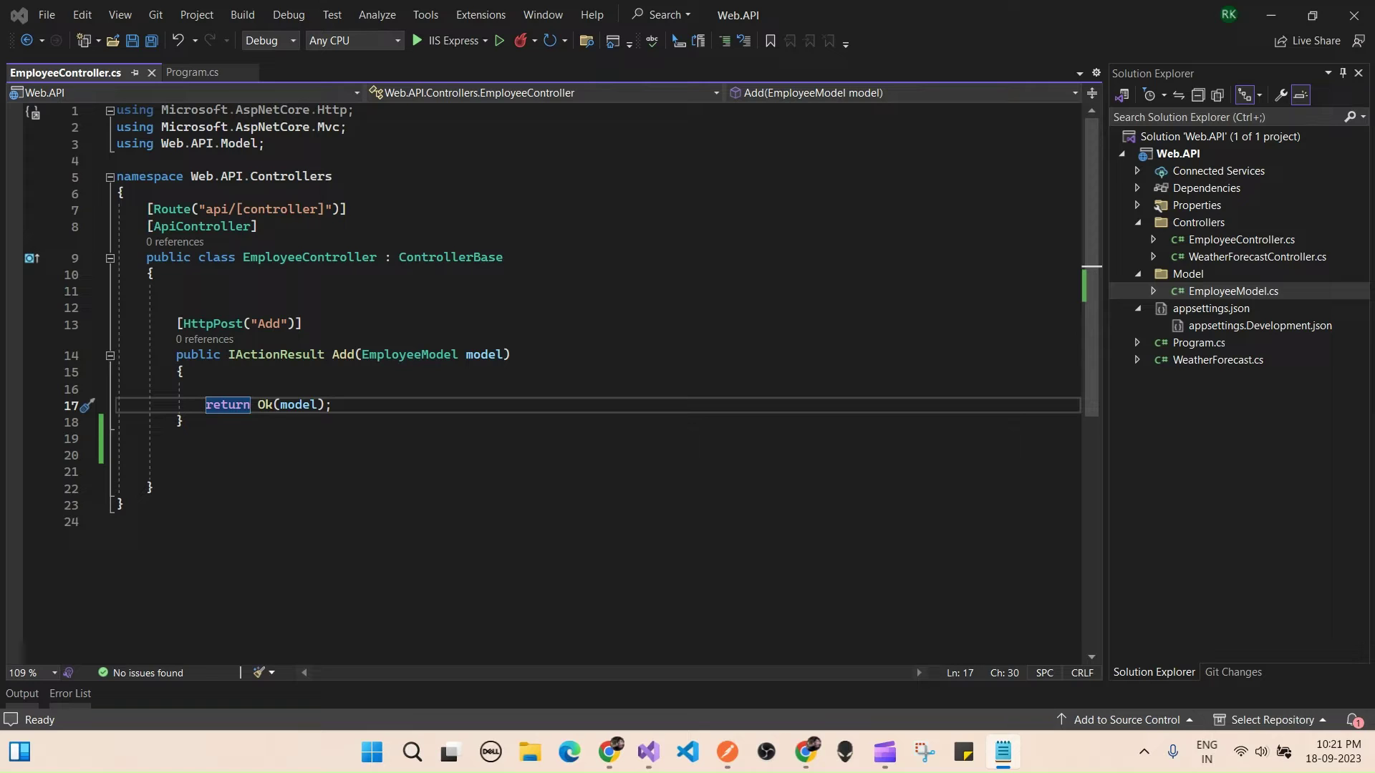
Paste the [HttpGet("GetEmployee")] method with two test employees below Add
click(257, 425)
click(200, 455)
key(ctrl+v)
click(542, 356)
right_click(543, 357)
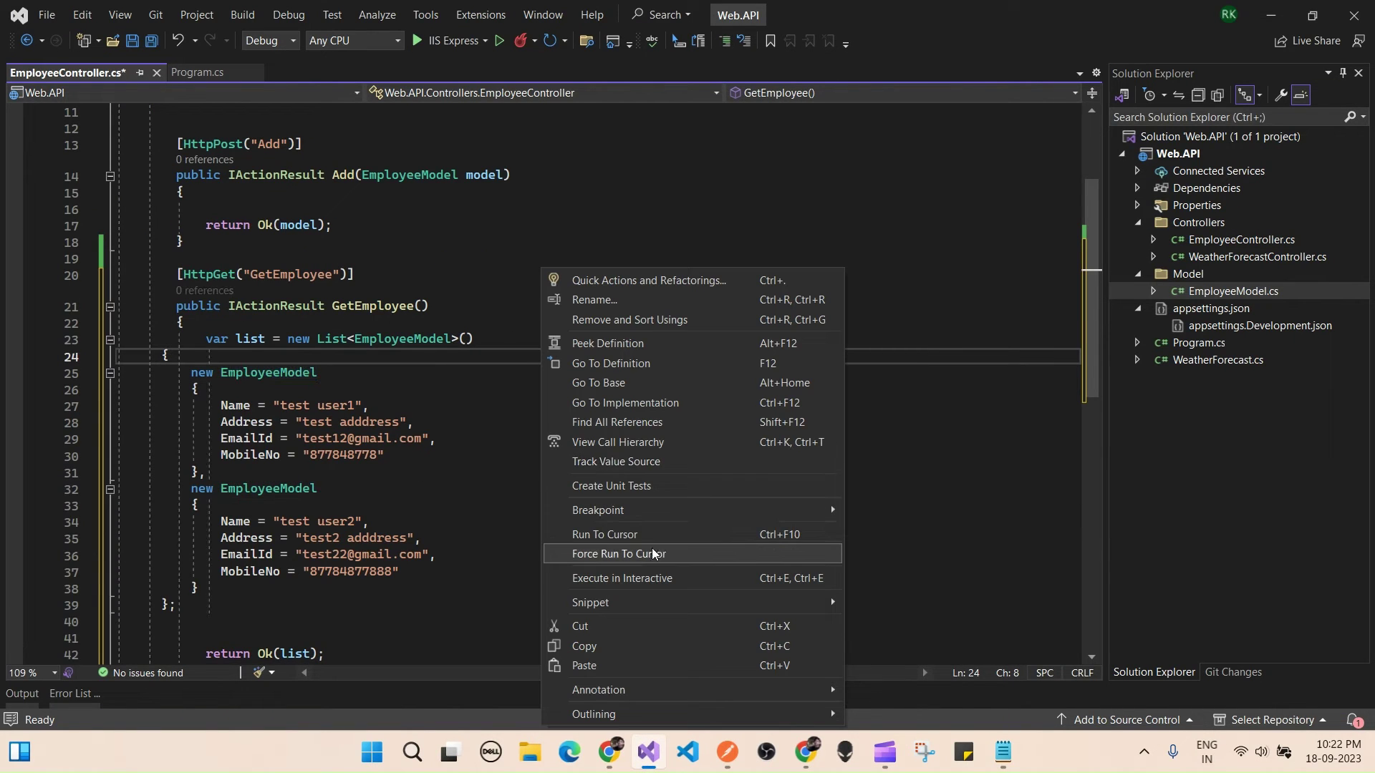
key(Escape)
click(491, 492)
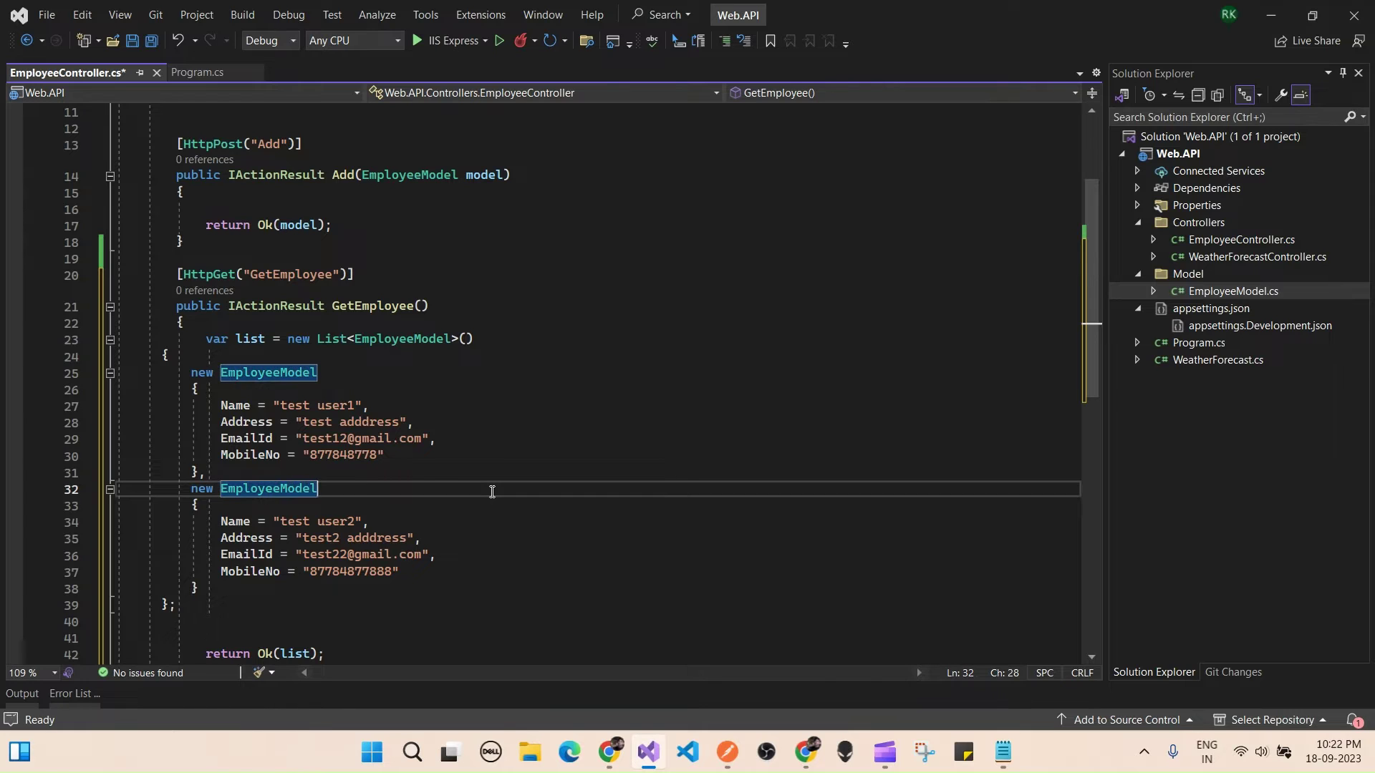
Re-indent the list initializer block and the var list line to line up
drag(143, 356, 450, 600)
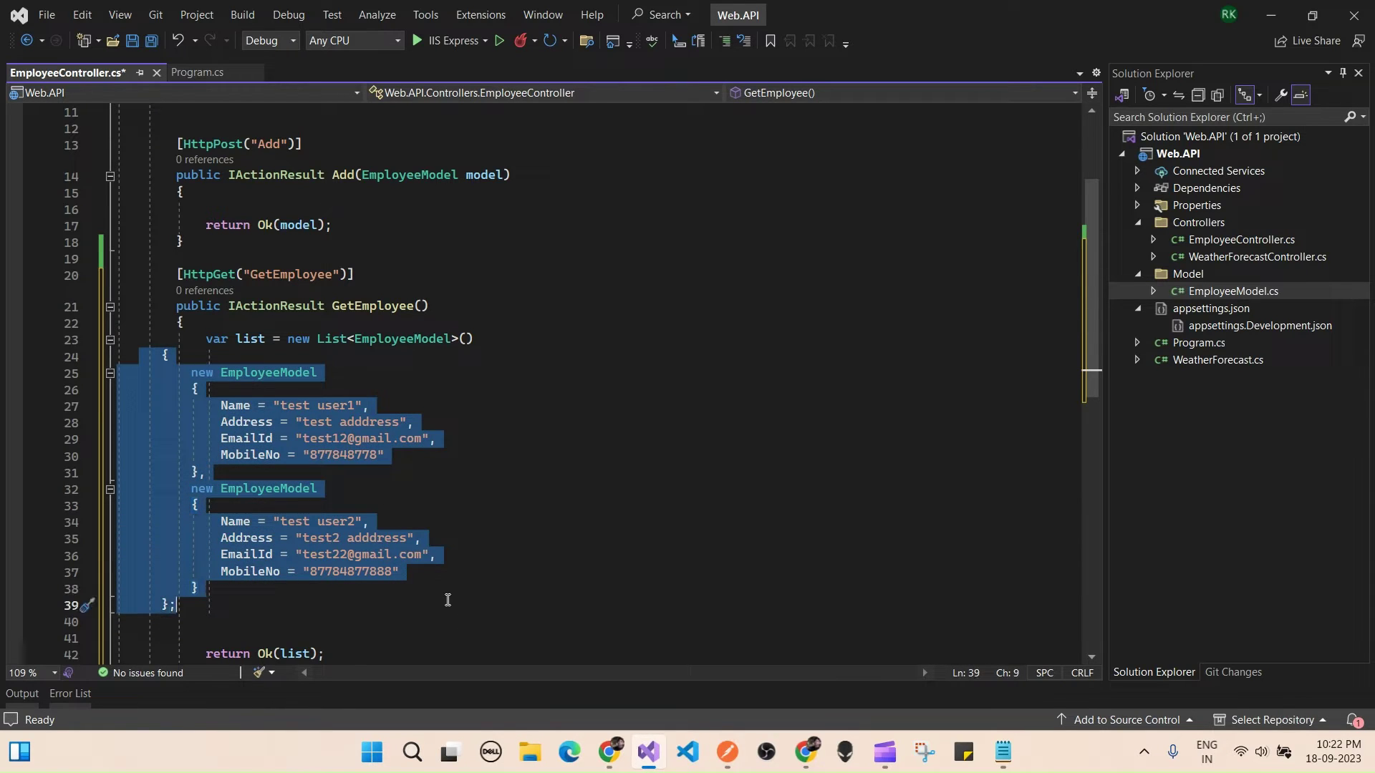
key(Tab)
key(Tab)
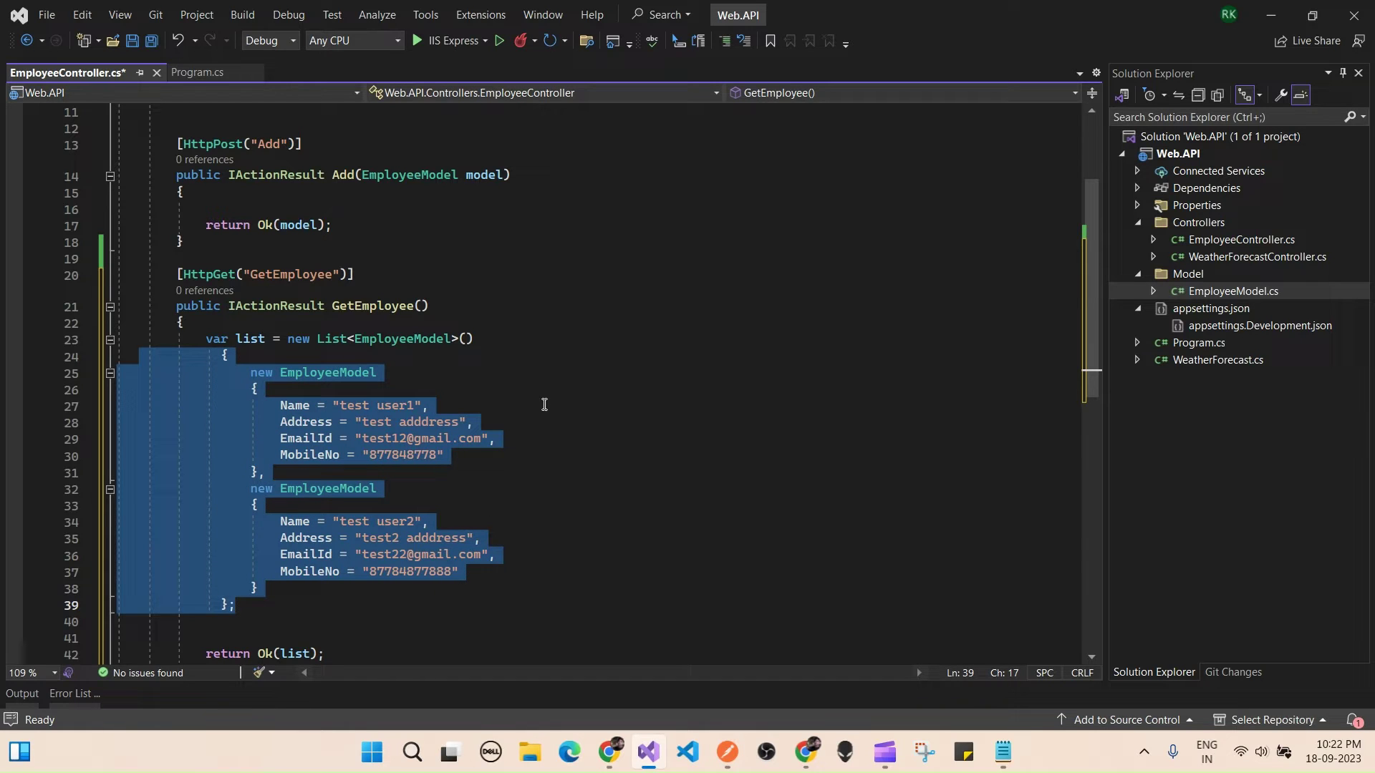
key(shift+Tab)
click(470, 372)
drag(178, 355, 308, 595)
key(Tab)
click(568, 423)
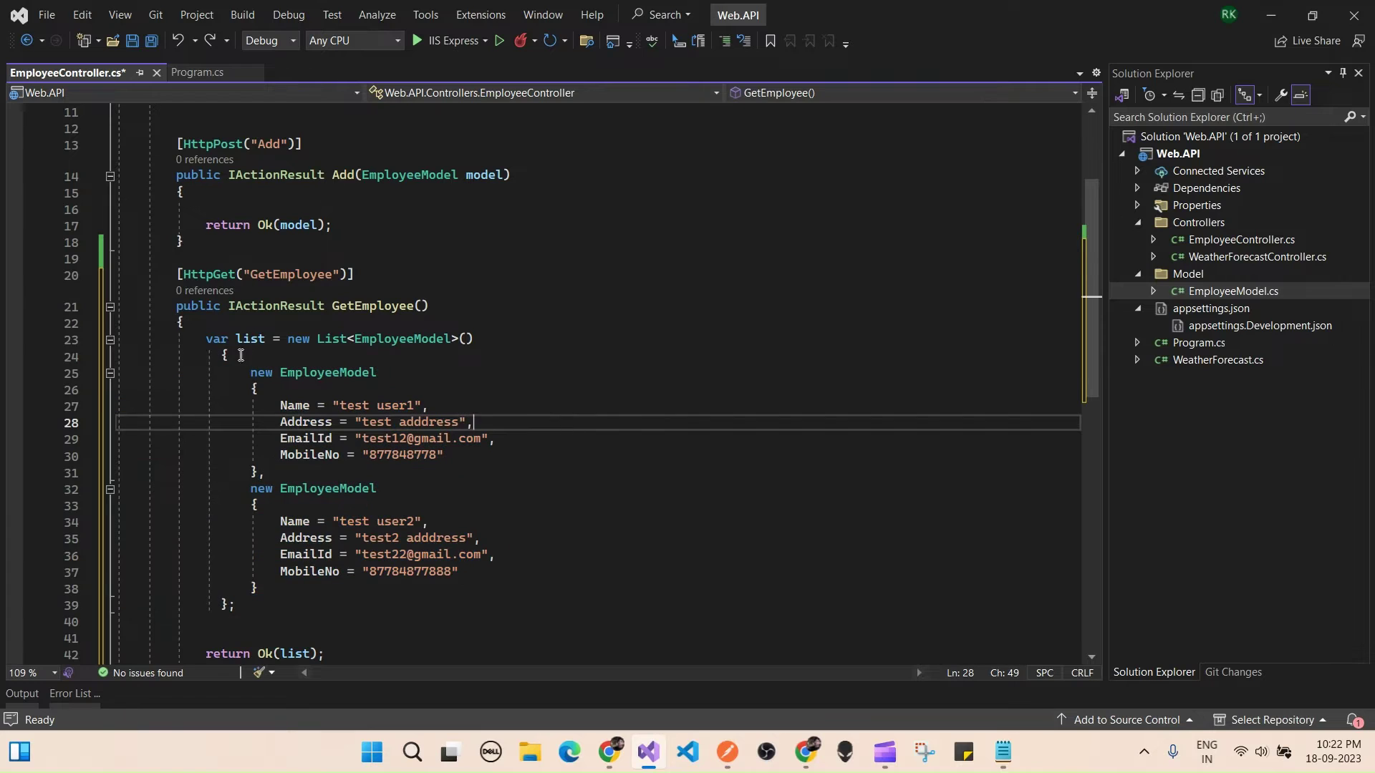
click(212, 339)
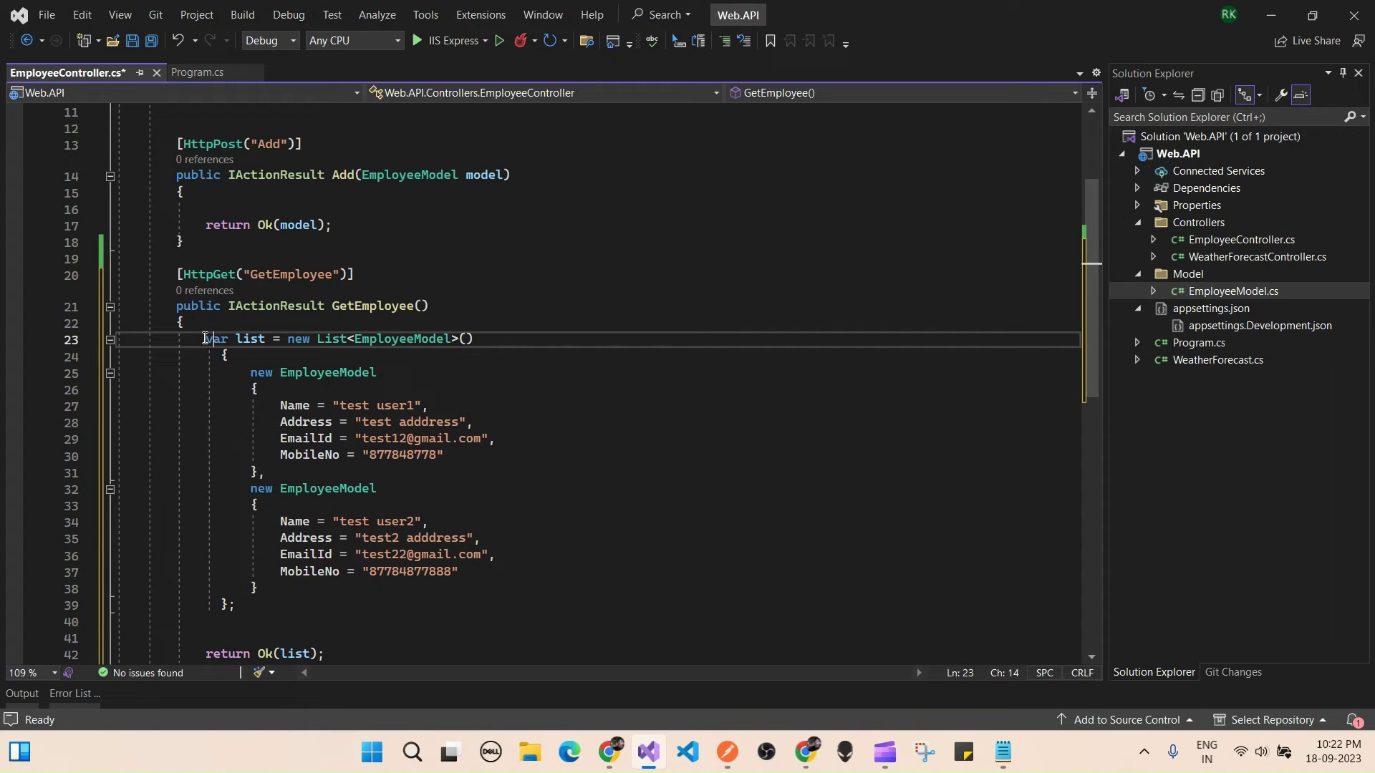
click(502, 372)
scroll(502, 376, down, 3)
scroll(502, 370, up, 2)
scroll(515, 363, down, 2)
click(543, 358)
scroll(516, 349, up, 2)
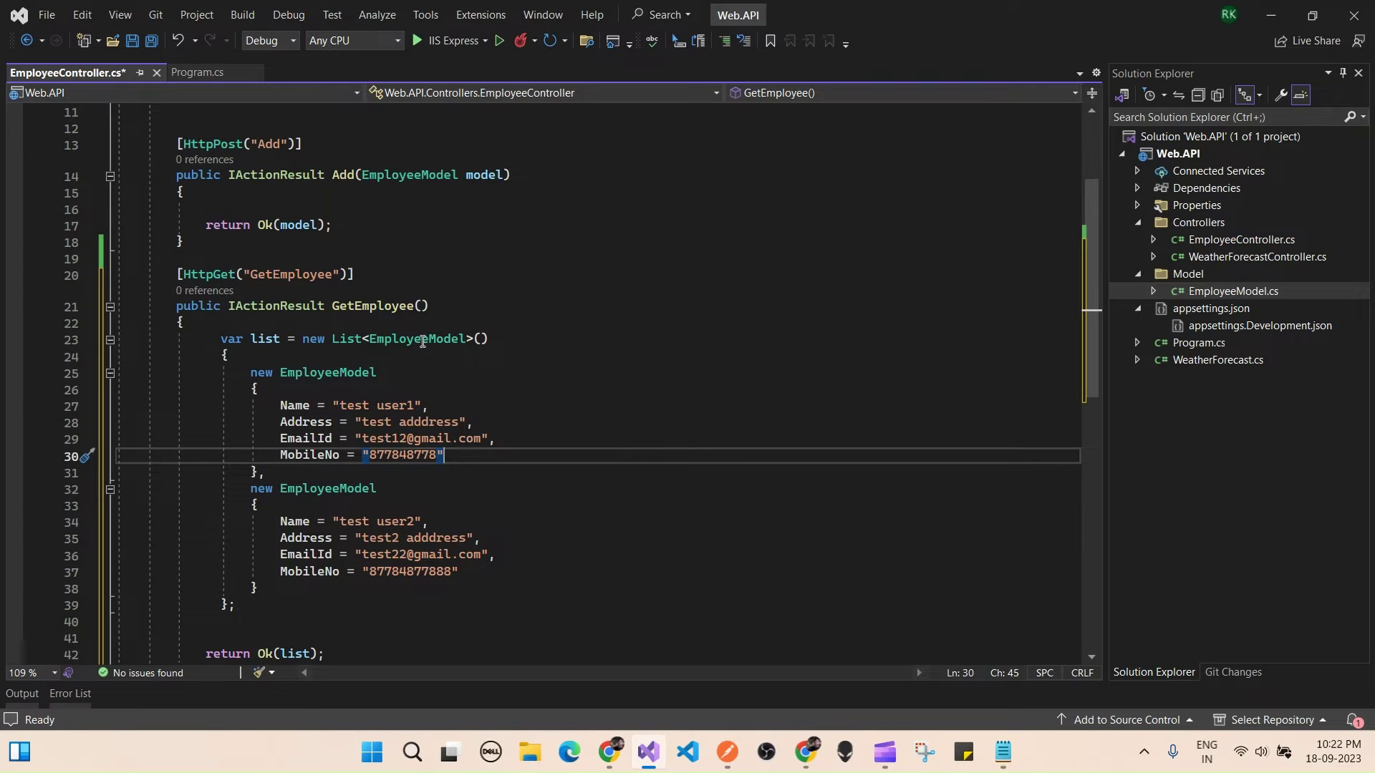
Insert 'Id = 1,' and 'Id = 2,' into the two EmployeeModel initializers
click(363, 340)
click(409, 341)
click(325, 372)
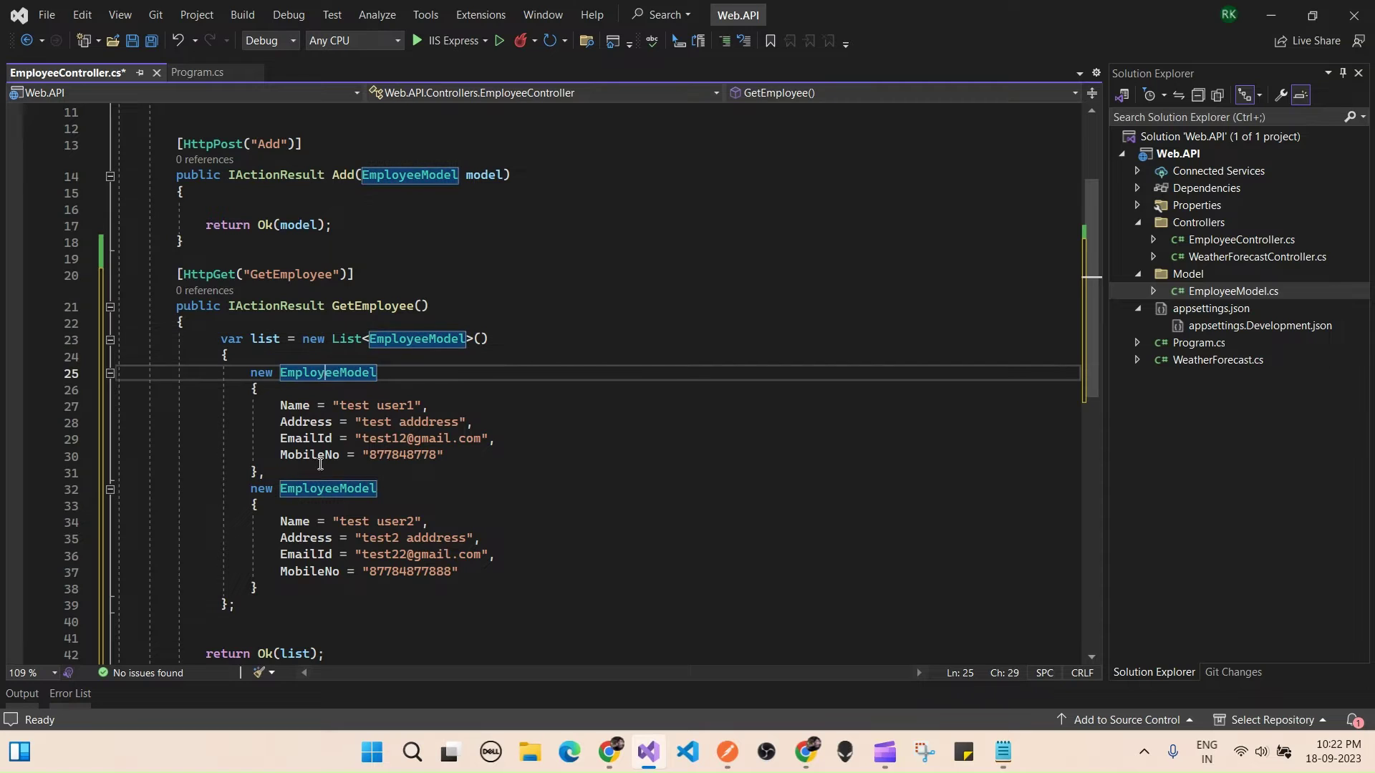
click(309, 390)
key(Return)
text(Id = )
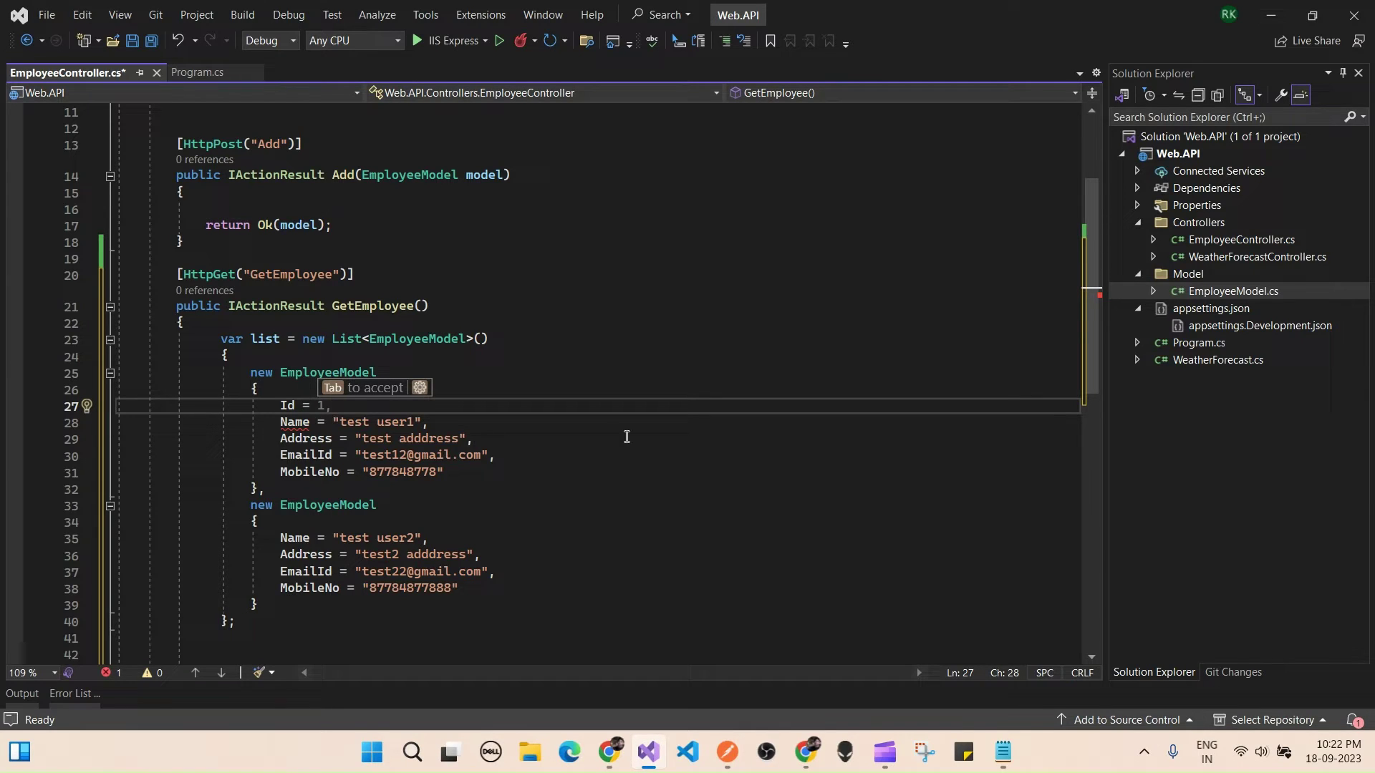
text(1,)
click(323, 487)
click(312, 519)
key(Return)
text(I)
key(Tab)
Save EmployeeController and collapse the list initializer region
click(506, 497)
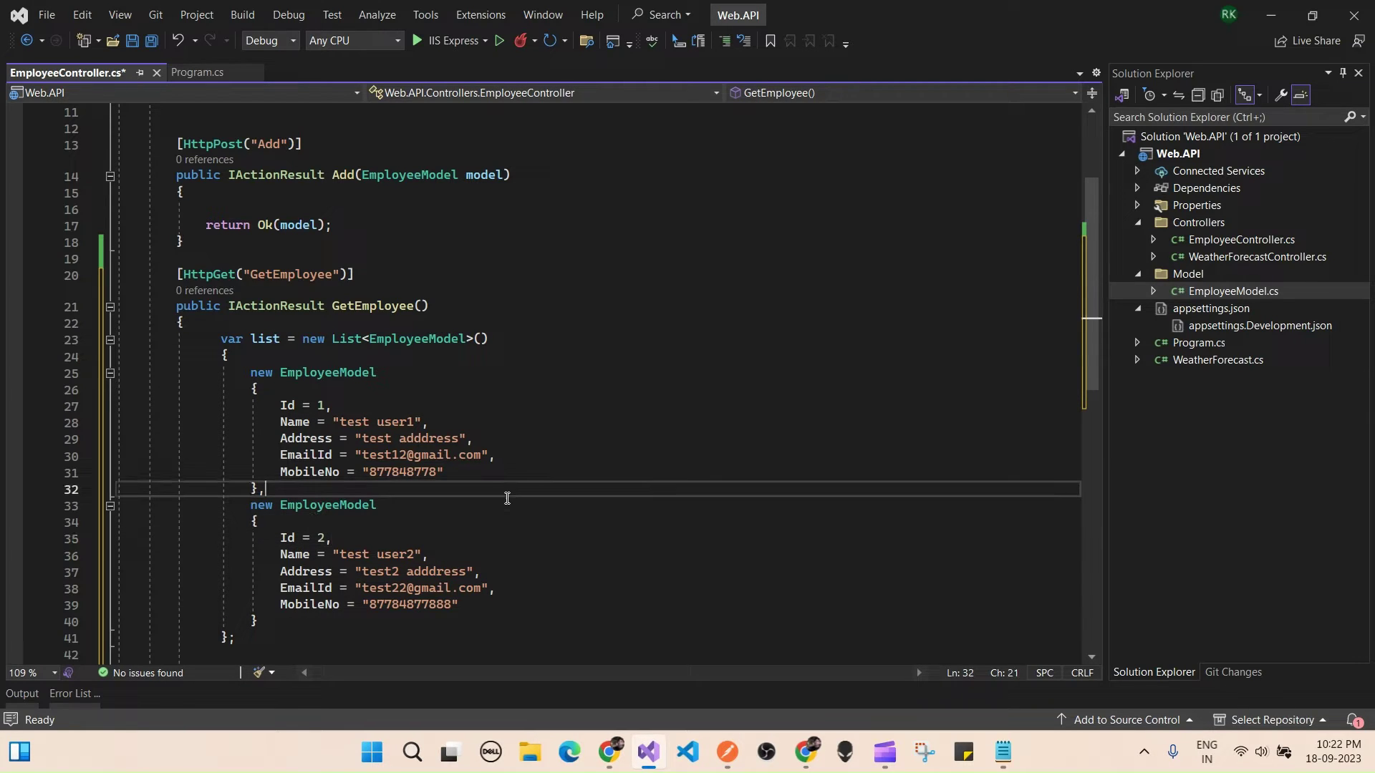
click(533, 341)
scroll(479, 340, up, 1)
key(ctrl+s)
click(108, 390)
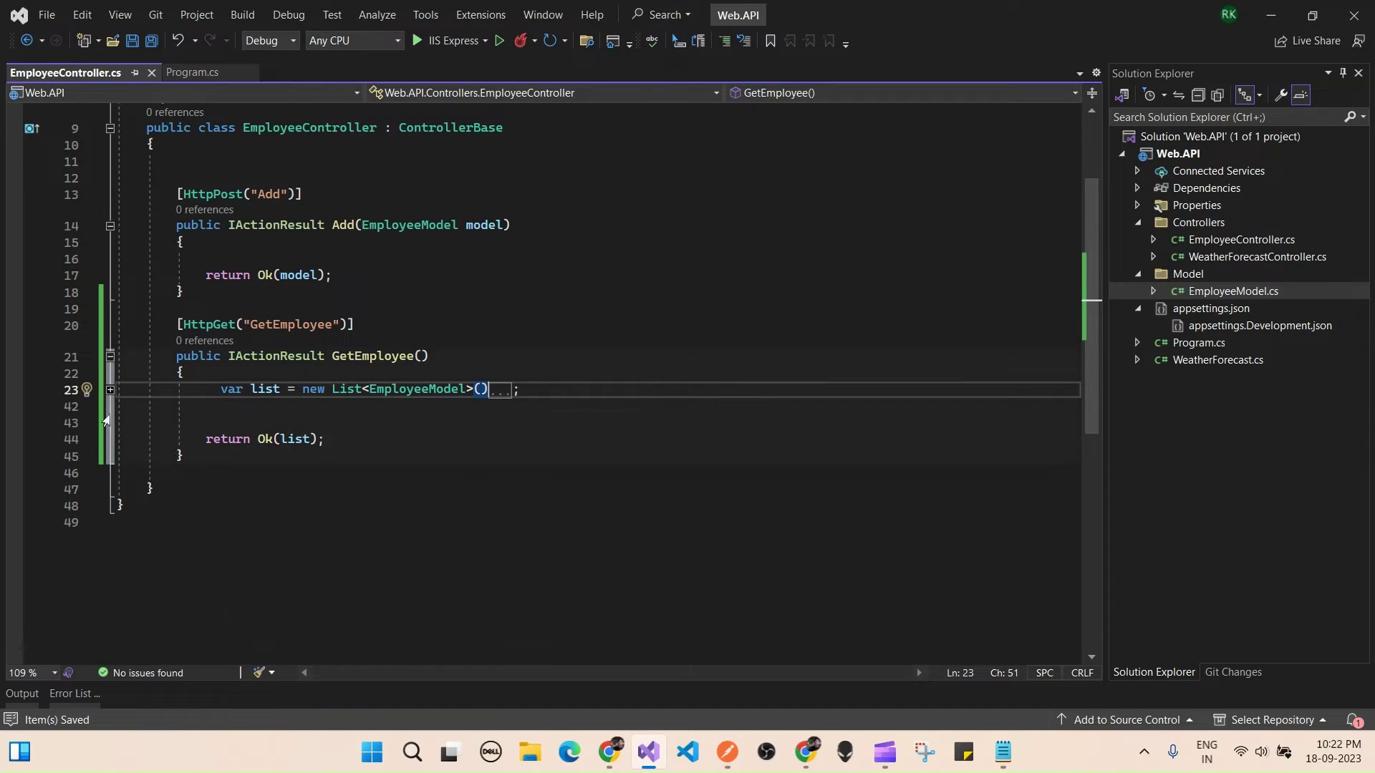
click(109, 391)
click(109, 390)
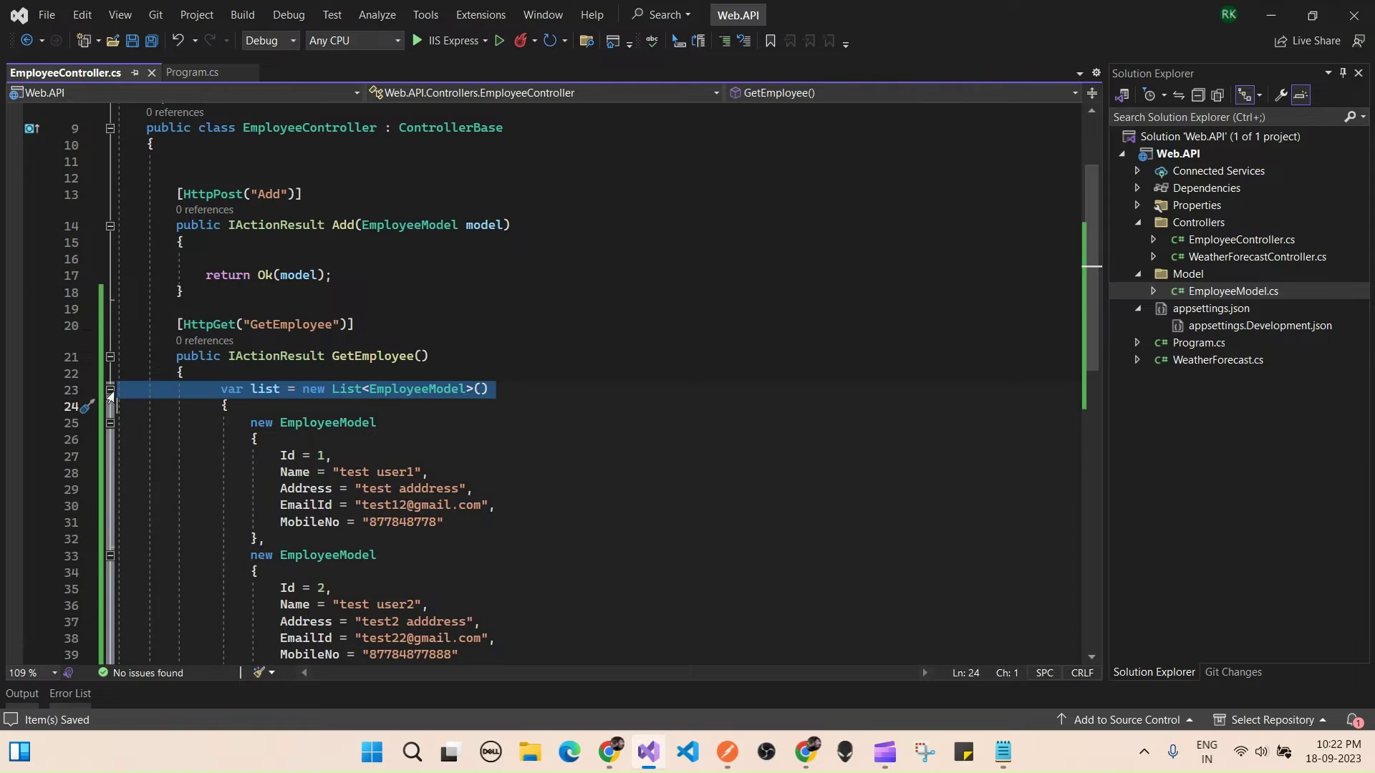
click(109, 390)
click(453, 287)
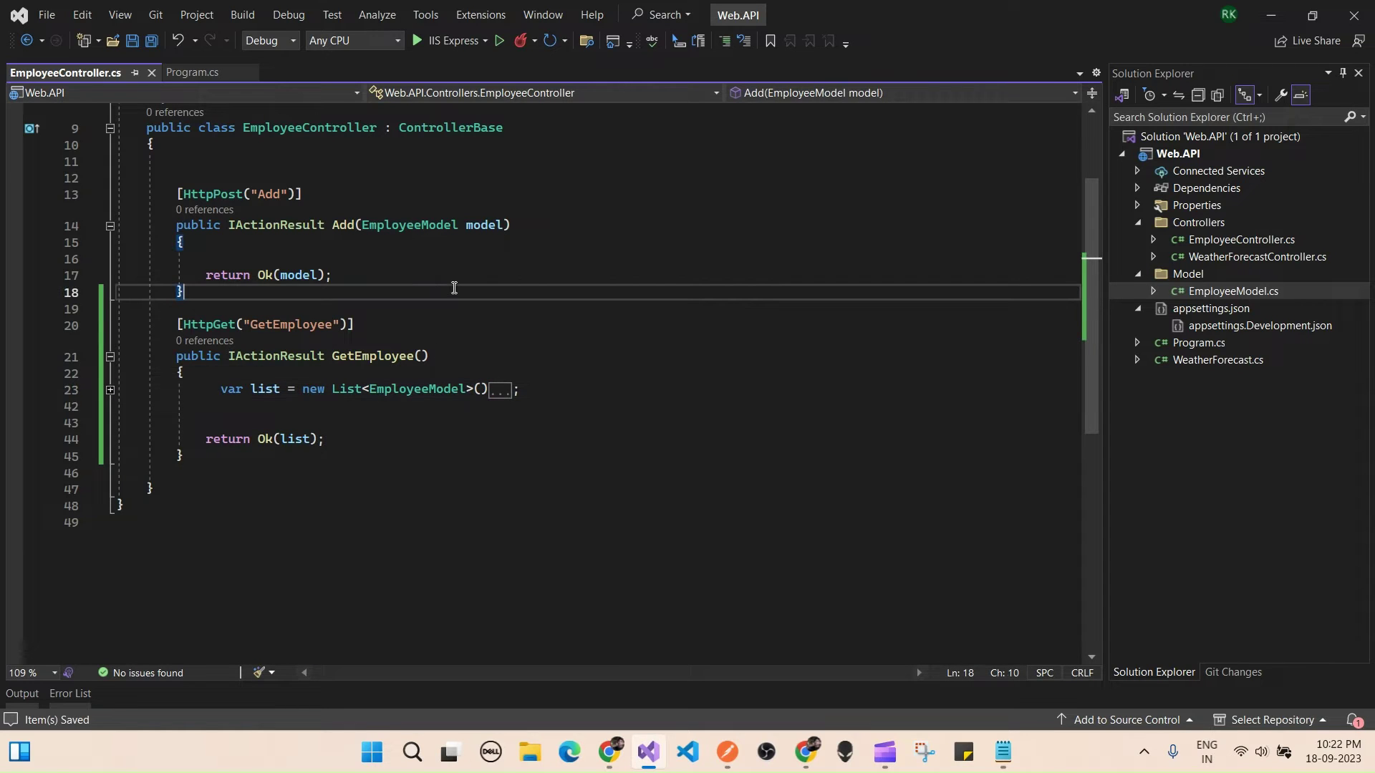
Start Web.API without debugging, view Swagger in Chrome, then bring up Postman
click(285, 15)
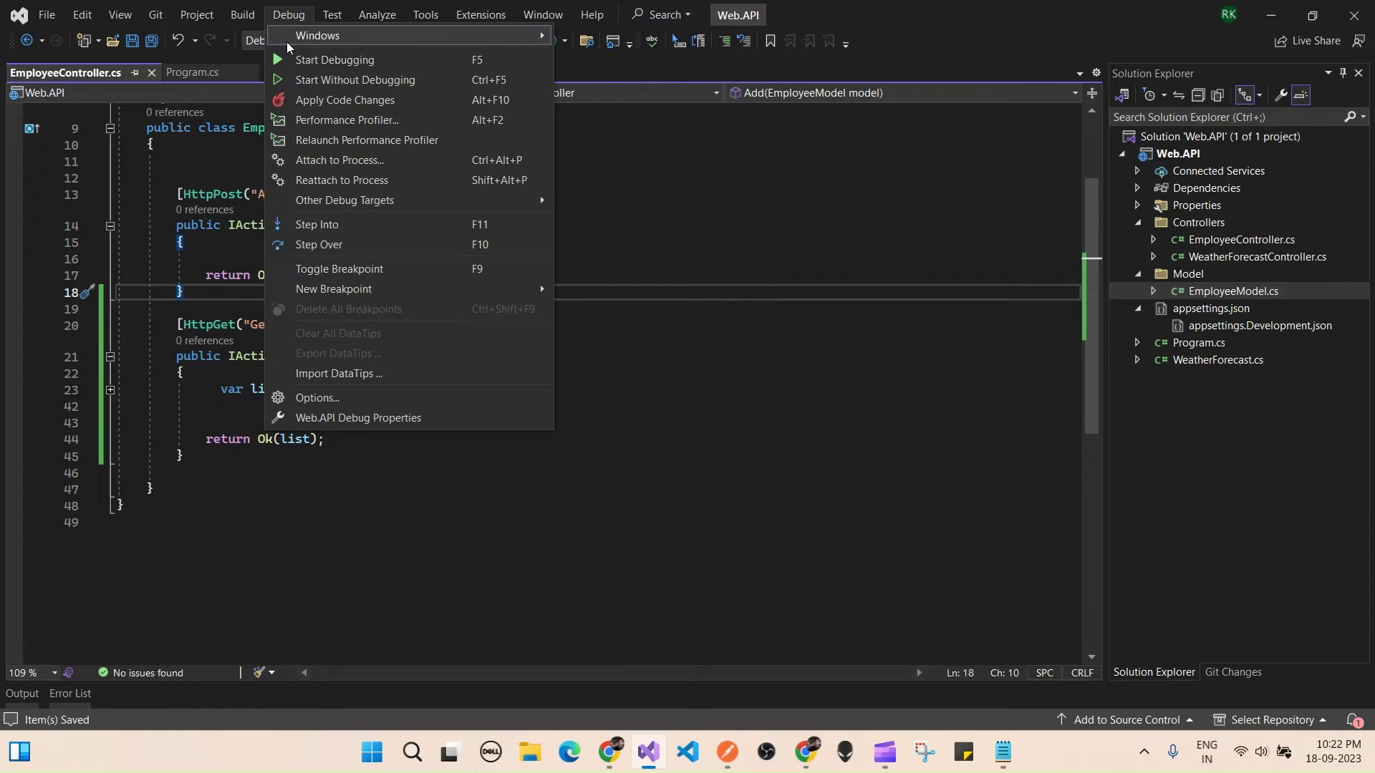
click(344, 79)
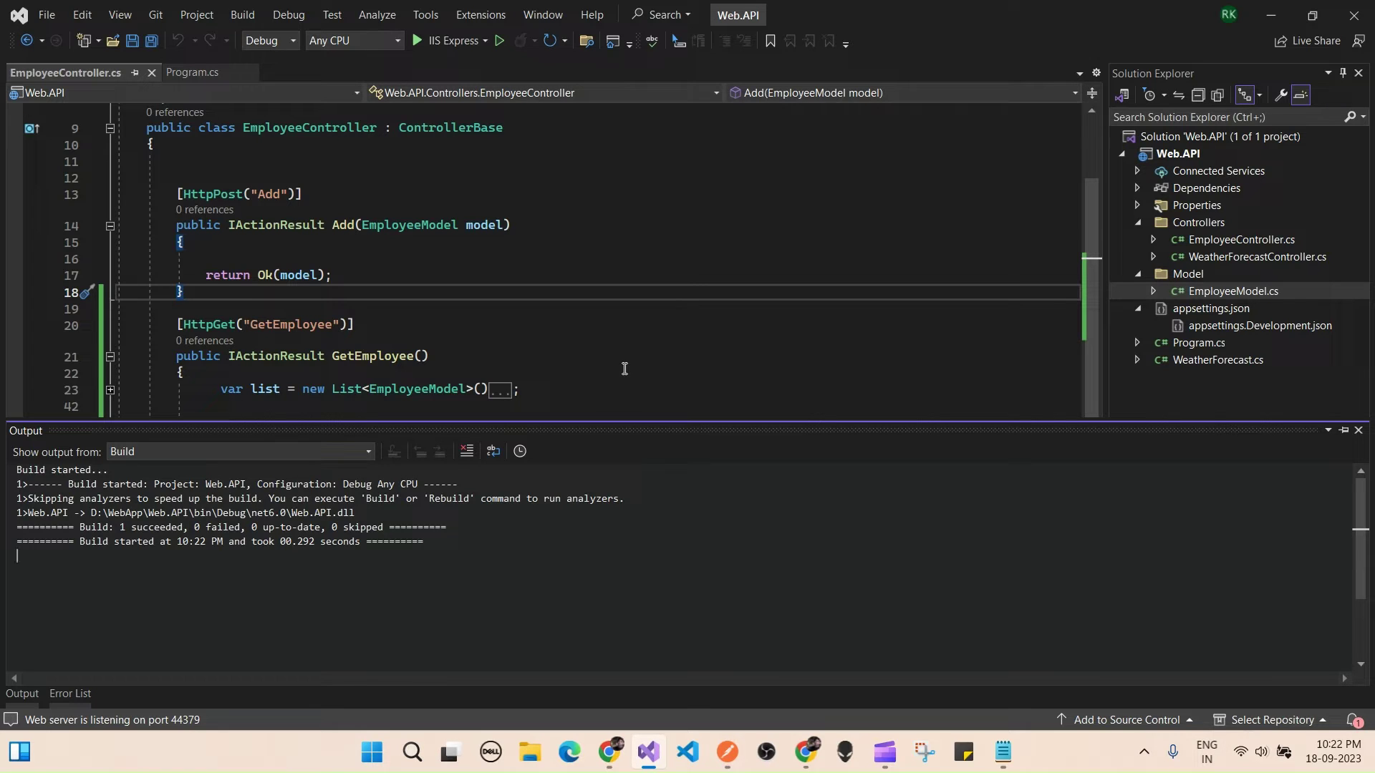
mouse_move(608, 752)
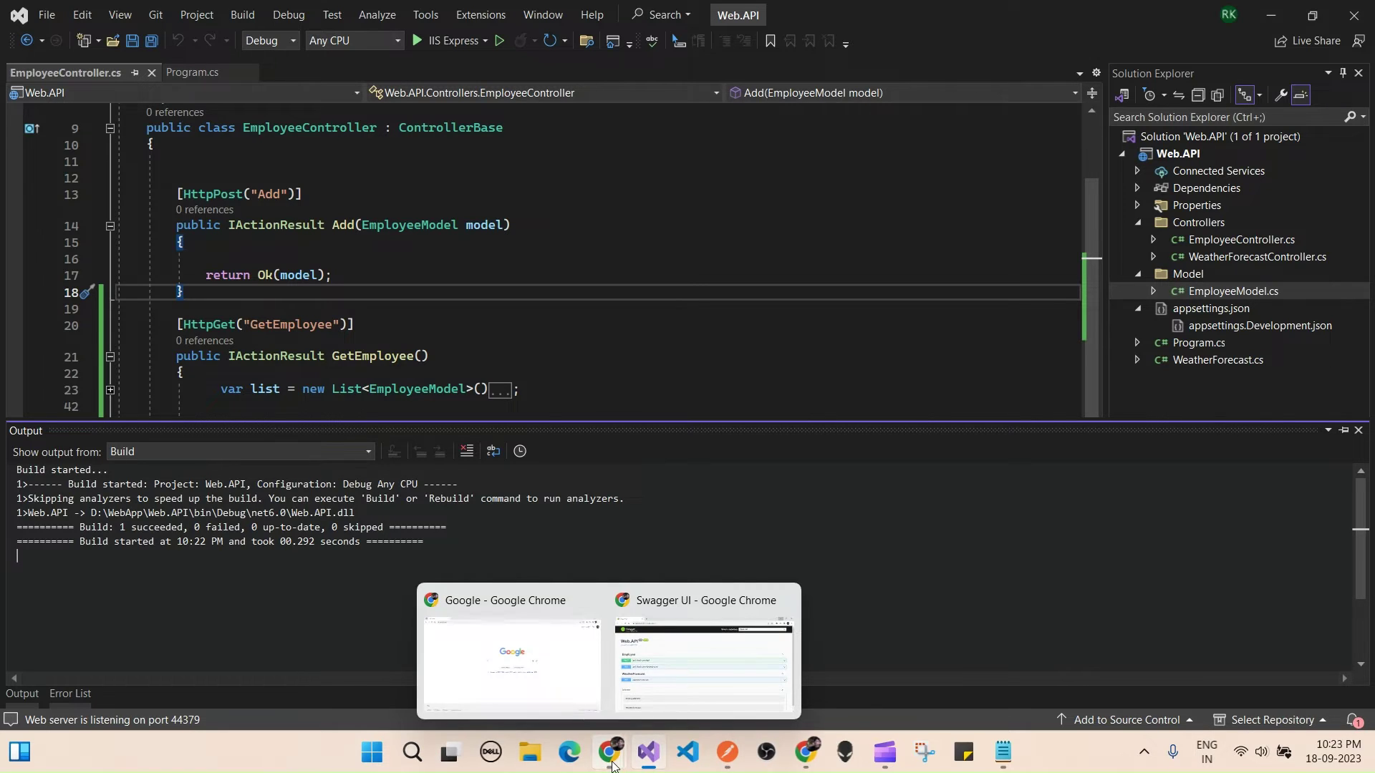
click(703, 655)
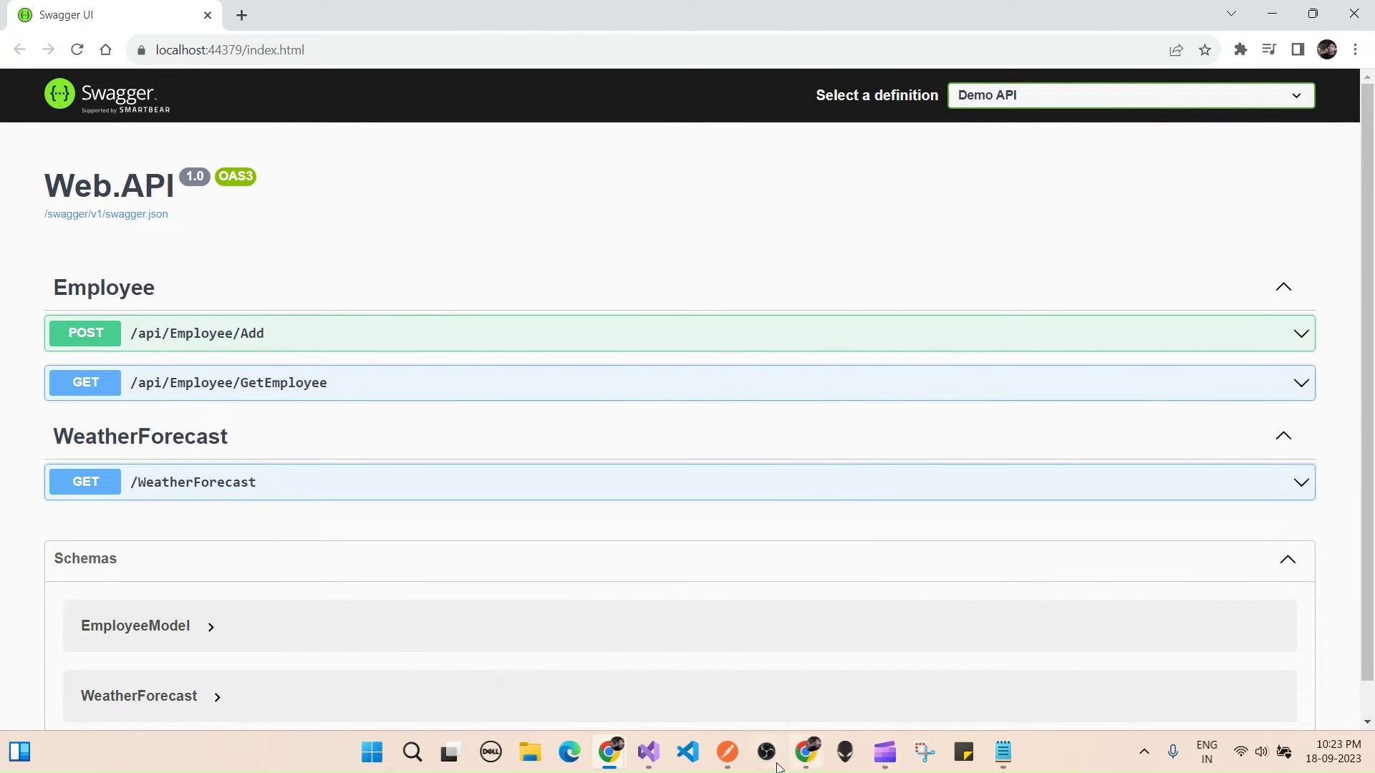
click(727, 752)
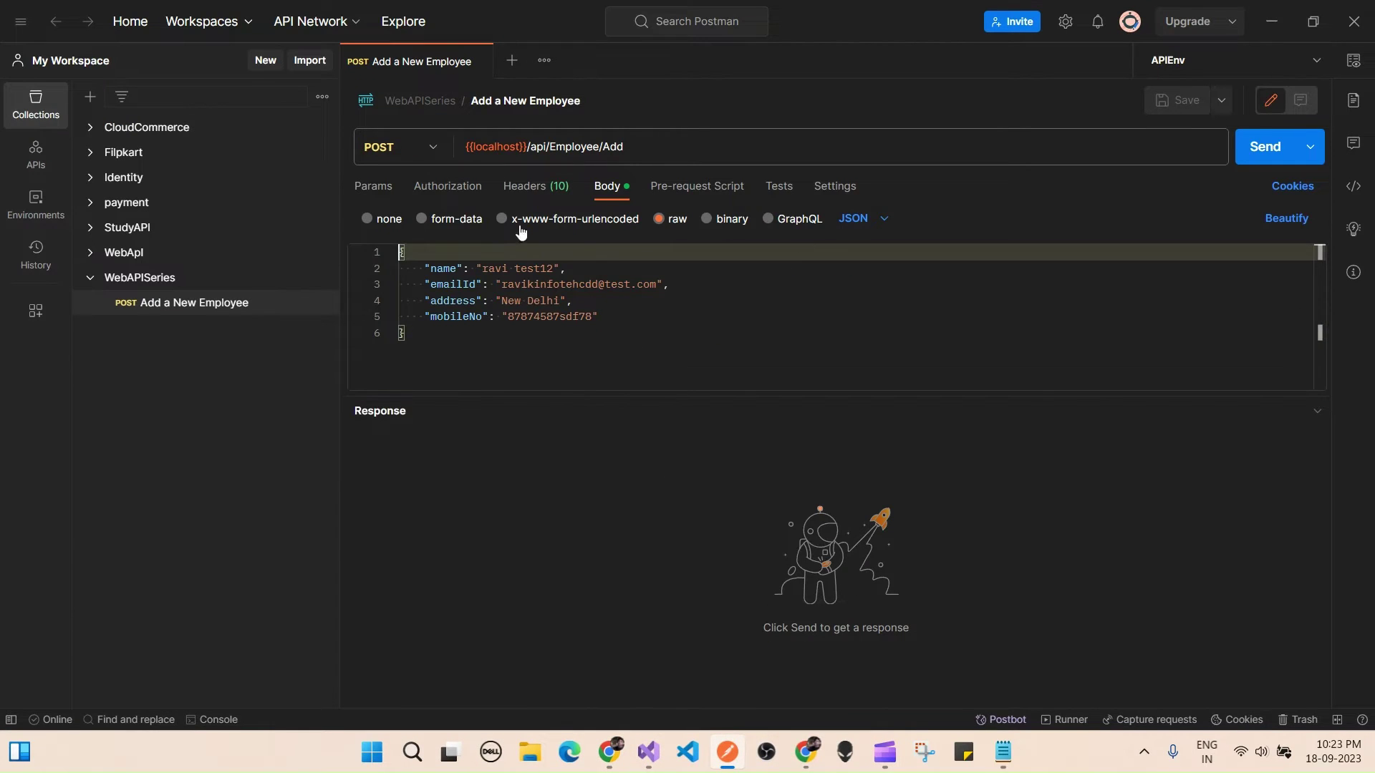
Add a new request named GetEmployee to the WebAPISeries collection
click(178, 284)
click(321, 277)
click(219, 456)
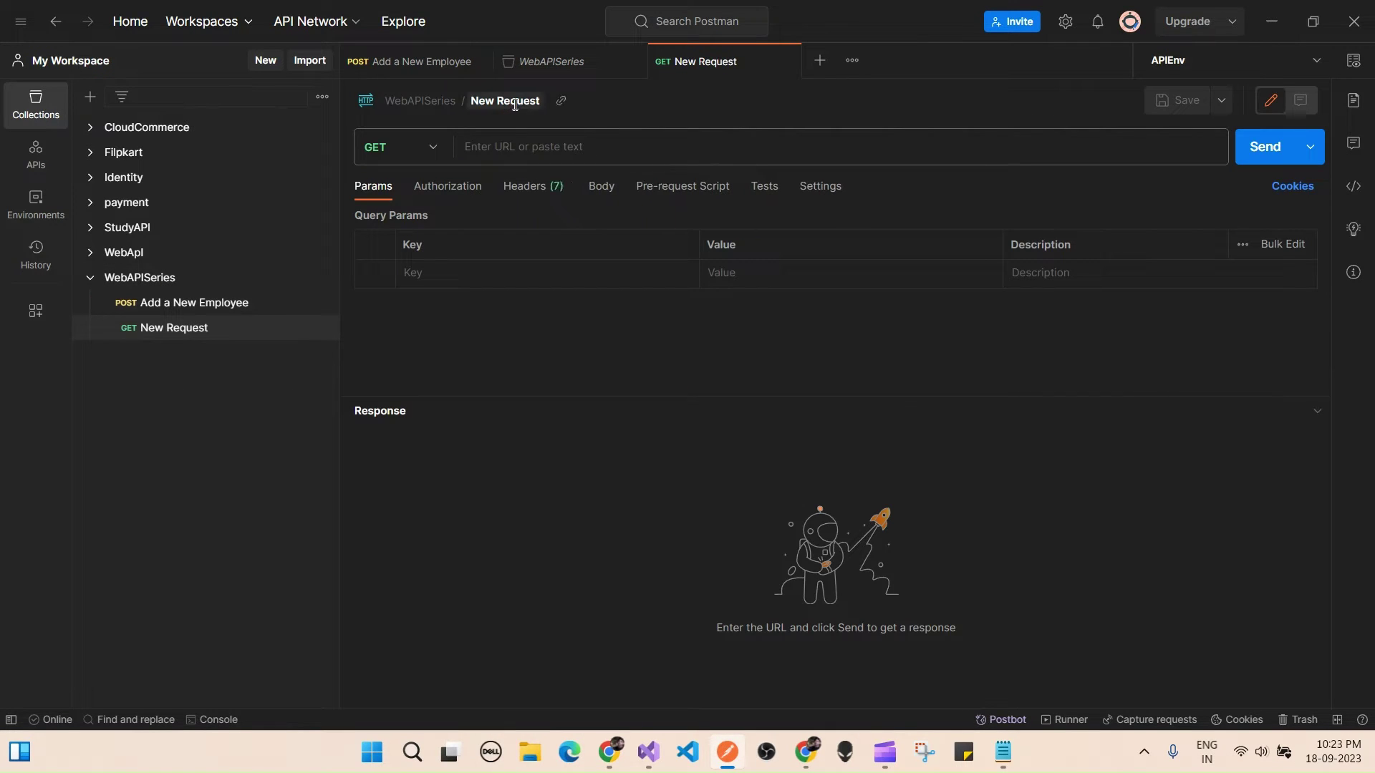
click(515, 102)
text(GetE)
text(mployee)
click(512, 366)
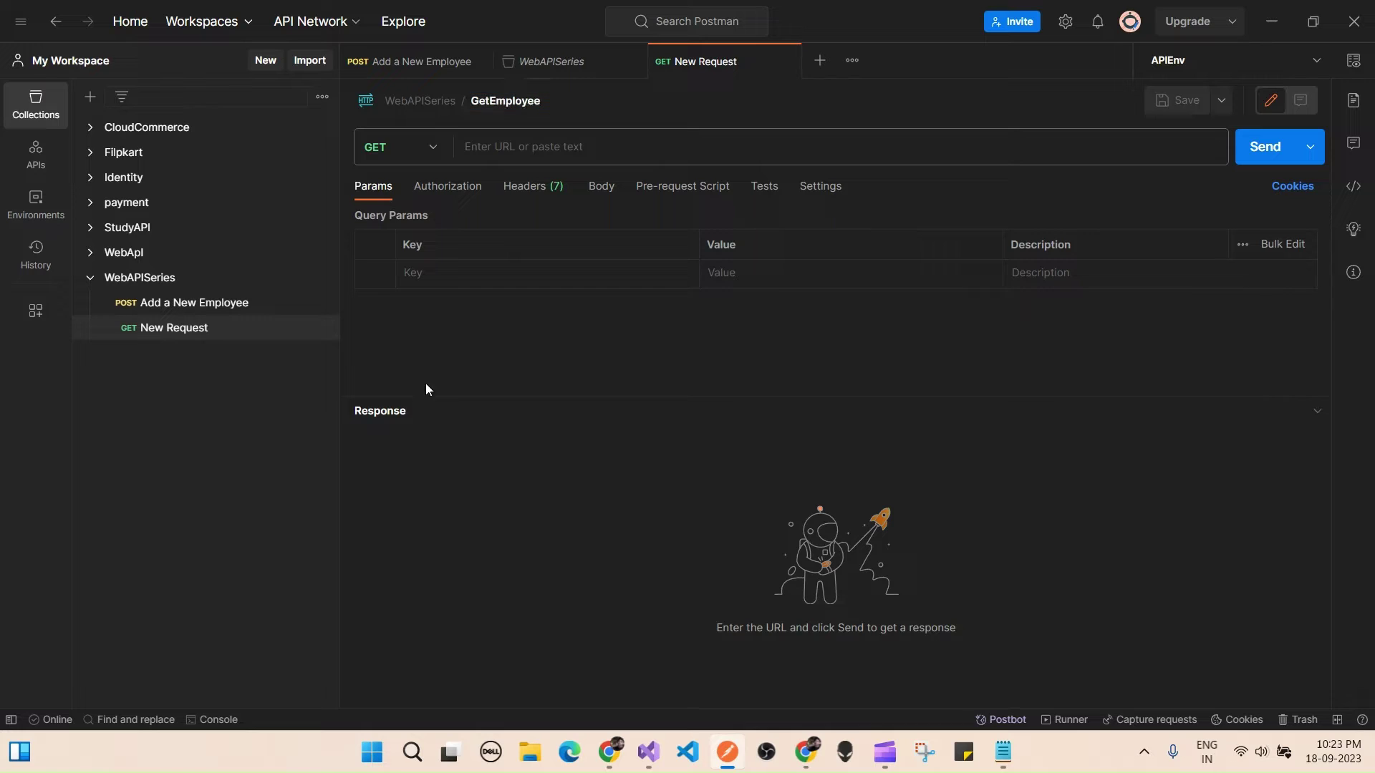
Copy the Add a New Employee address into the GetEmployee request
click(536, 144)
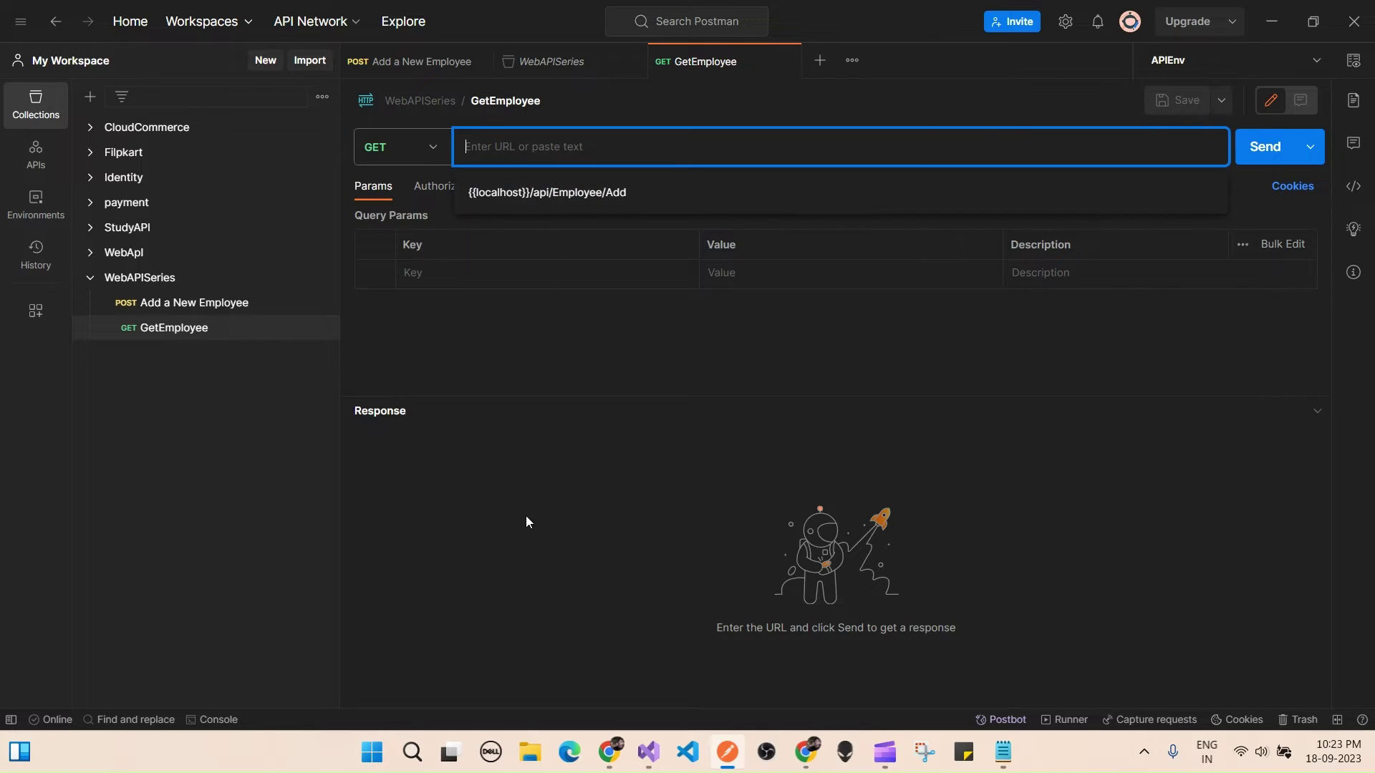
click(180, 306)
drag(672, 147, 463, 147)
key(ctrl+c)
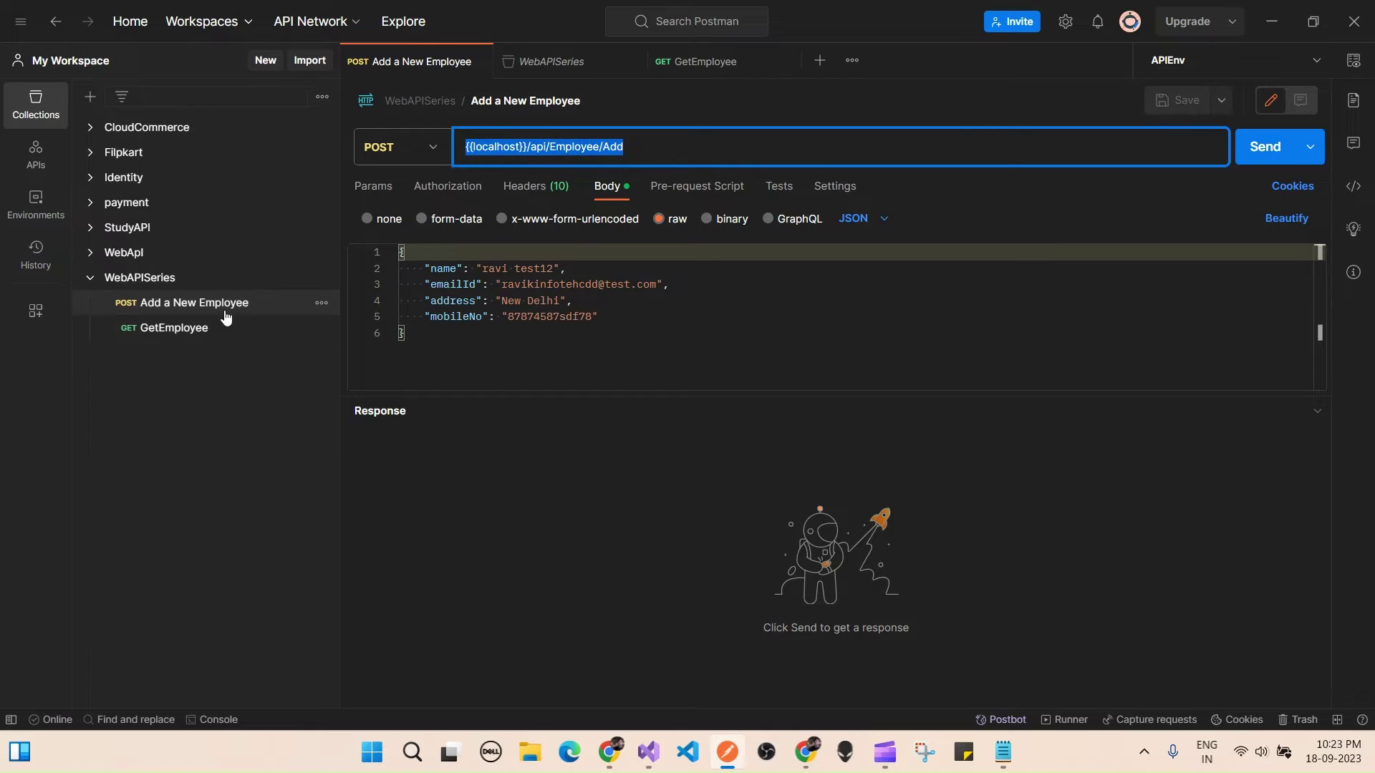
click(212, 325)
click(570, 150)
key(ctrl+v)
click(570, 317)
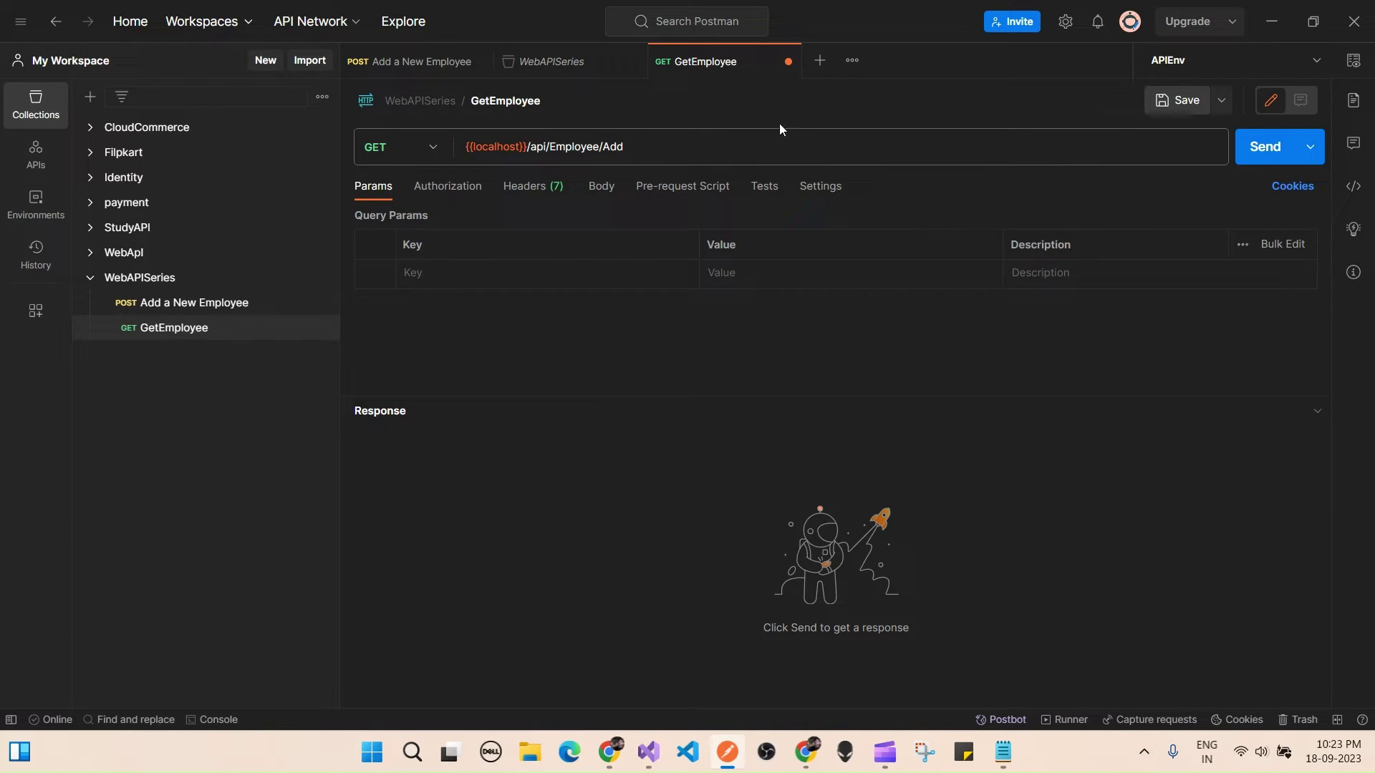
Save GetEmployee and compare its headers with the Add a New Employee request
key(ctrl+s)
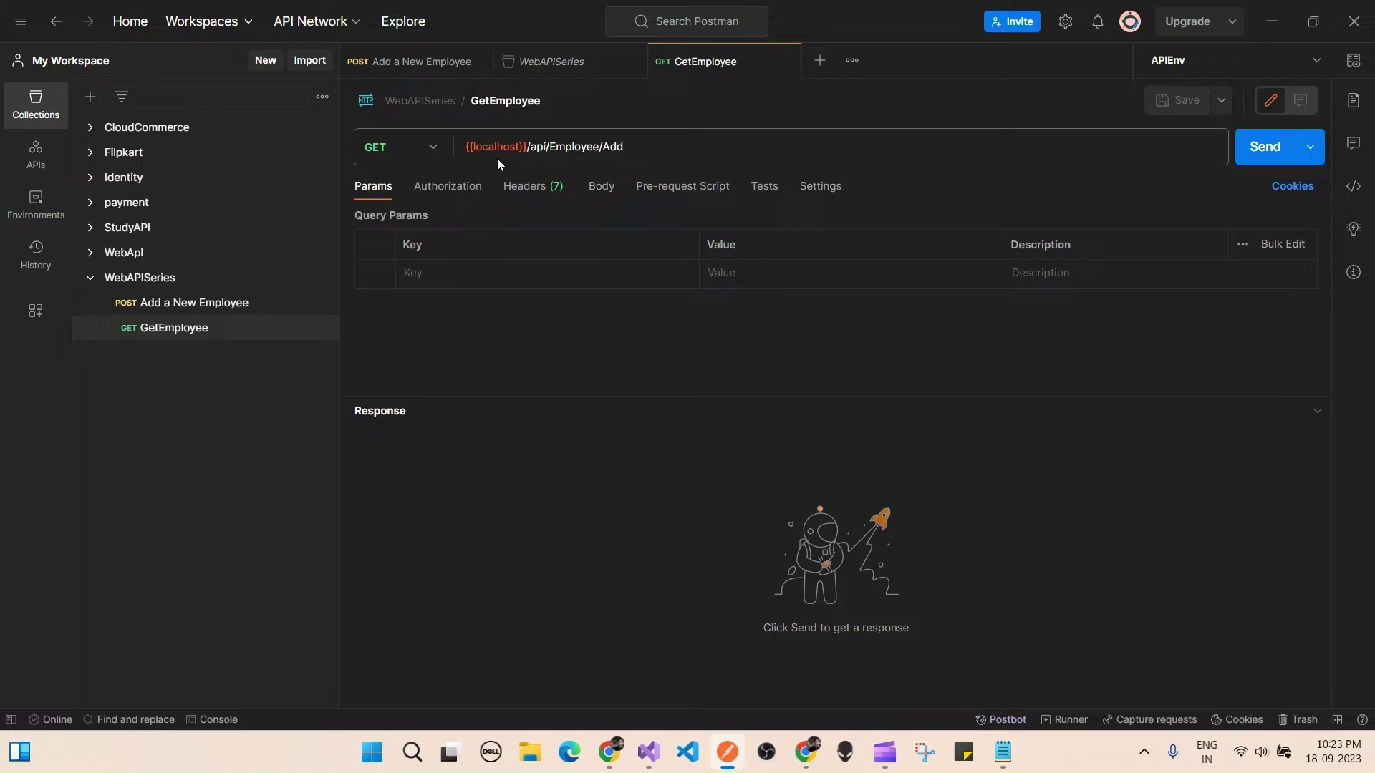
click(530, 185)
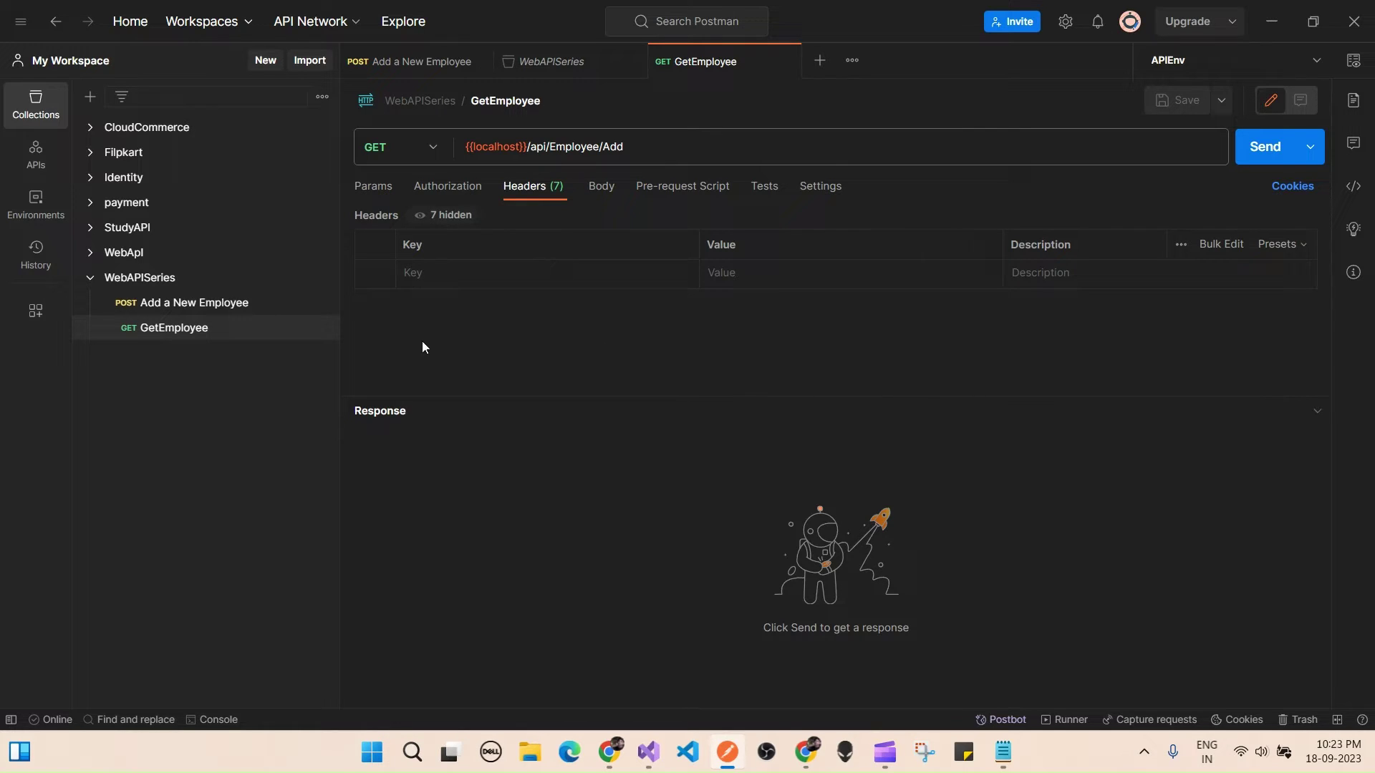
click(230, 305)
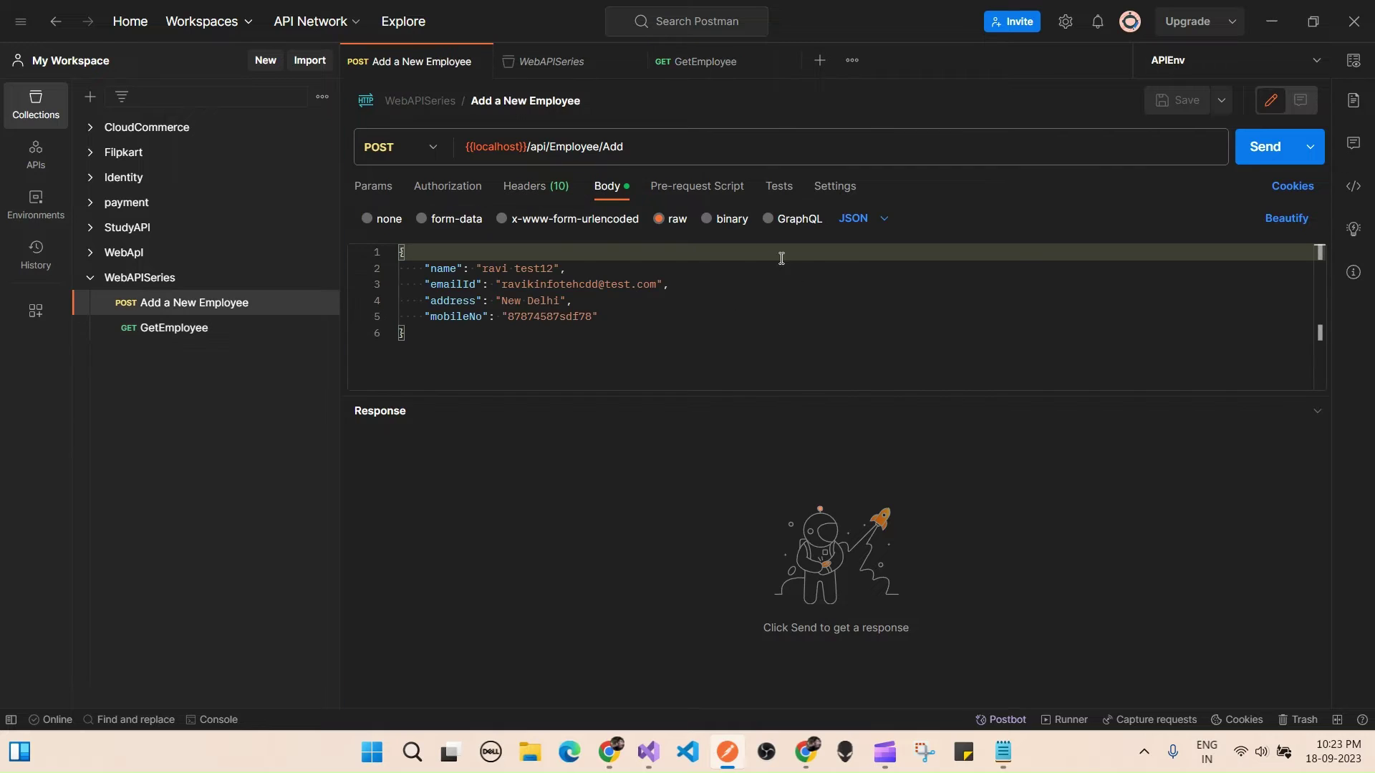
click(535, 188)
click(174, 327)
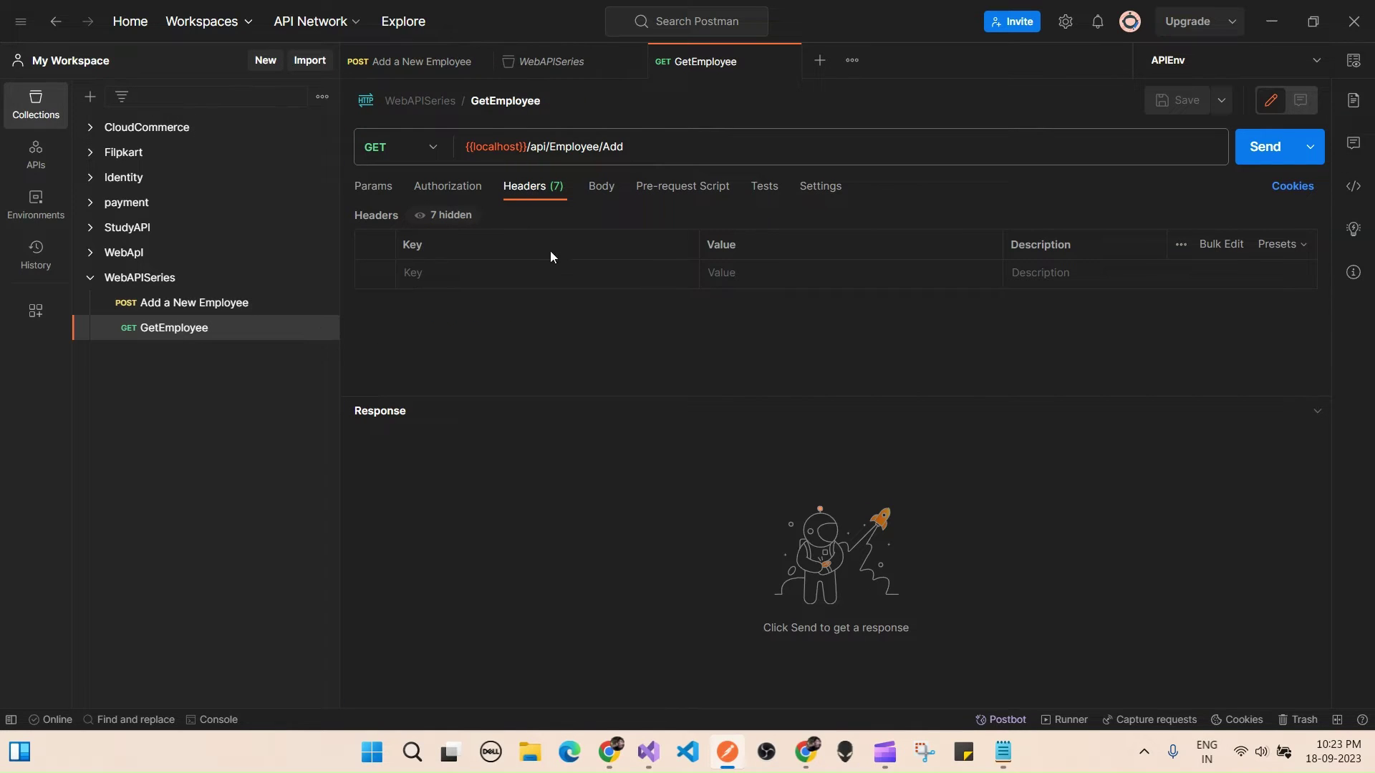
Add a Content-Type: application/json header to GetEmployee
click(525, 270)
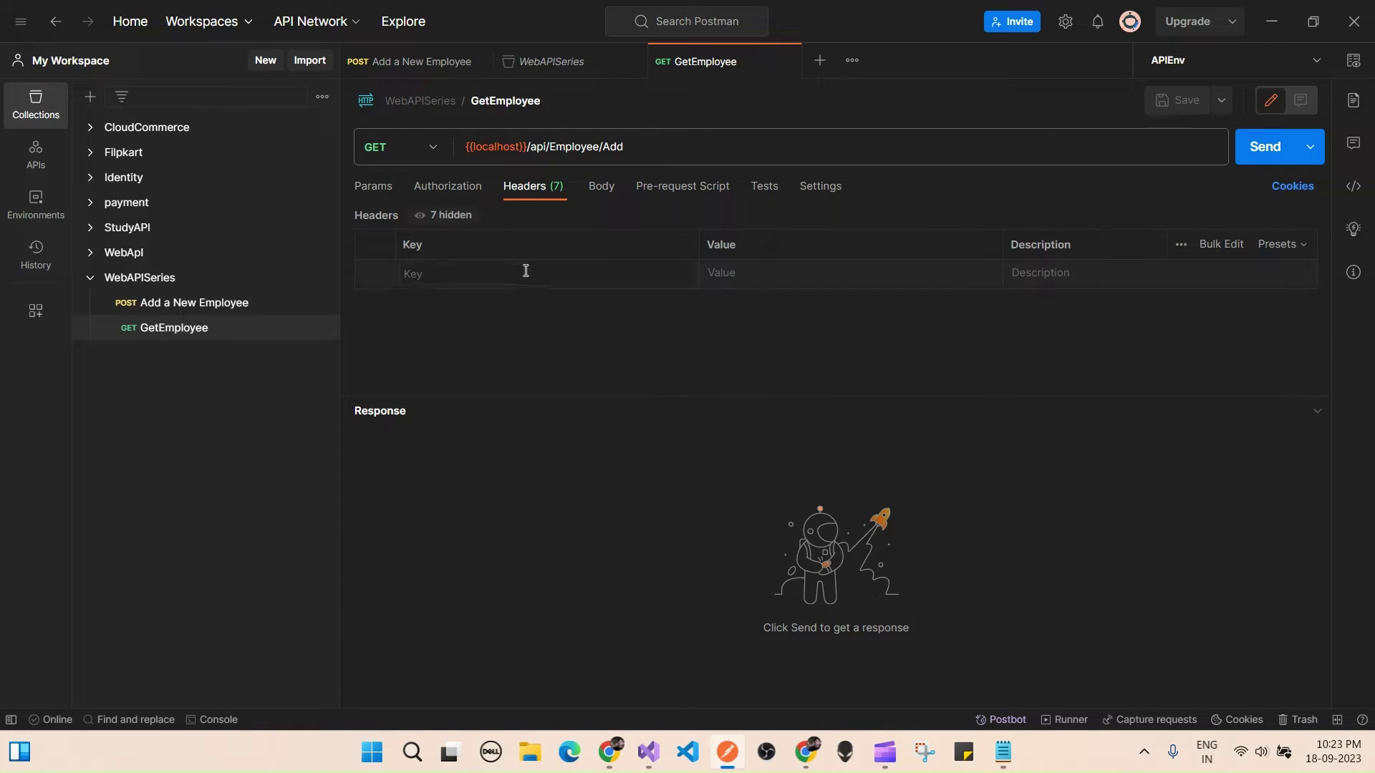
text(Cont)
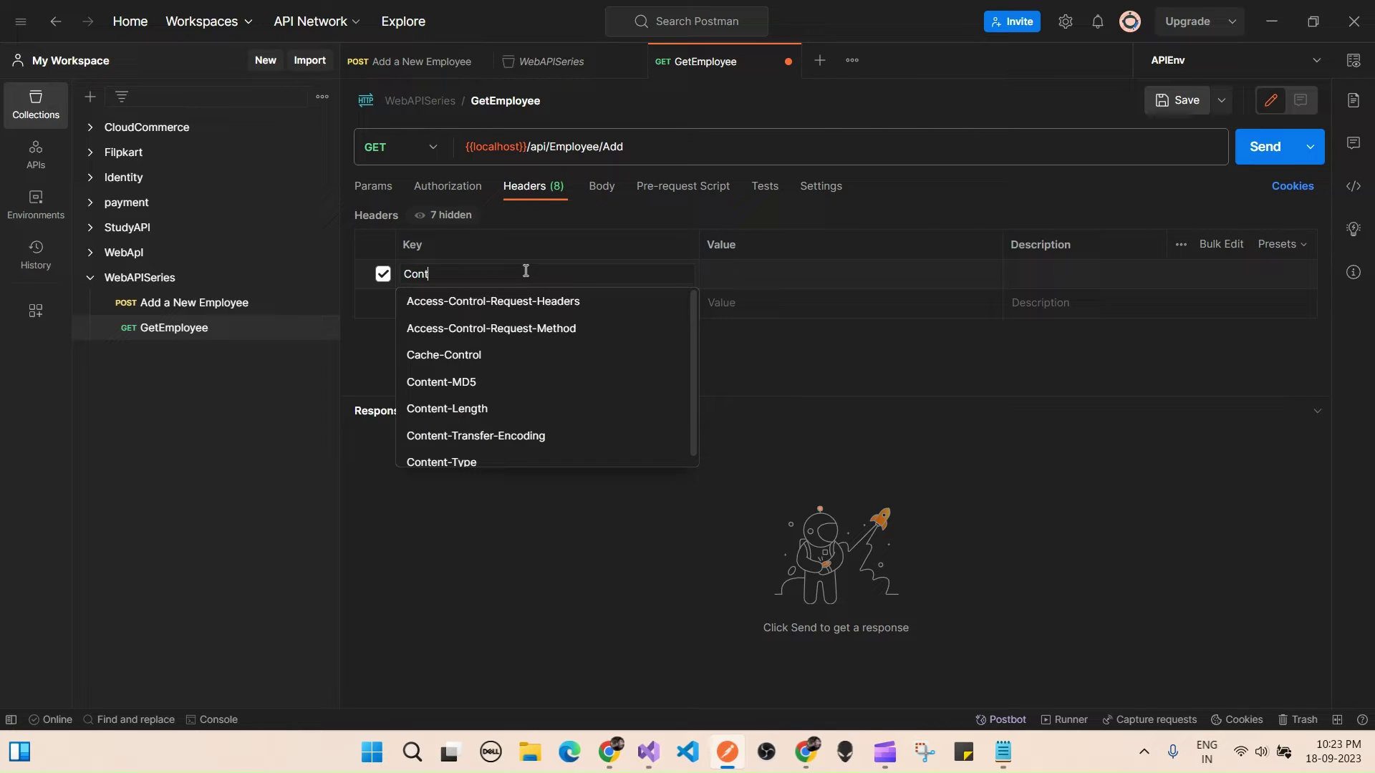
key(Down)
key(Down)
key(Down)
key(Down)
key(Down)
key(Down)
key(Down)
key(Return)
click(784, 271)
text(app)
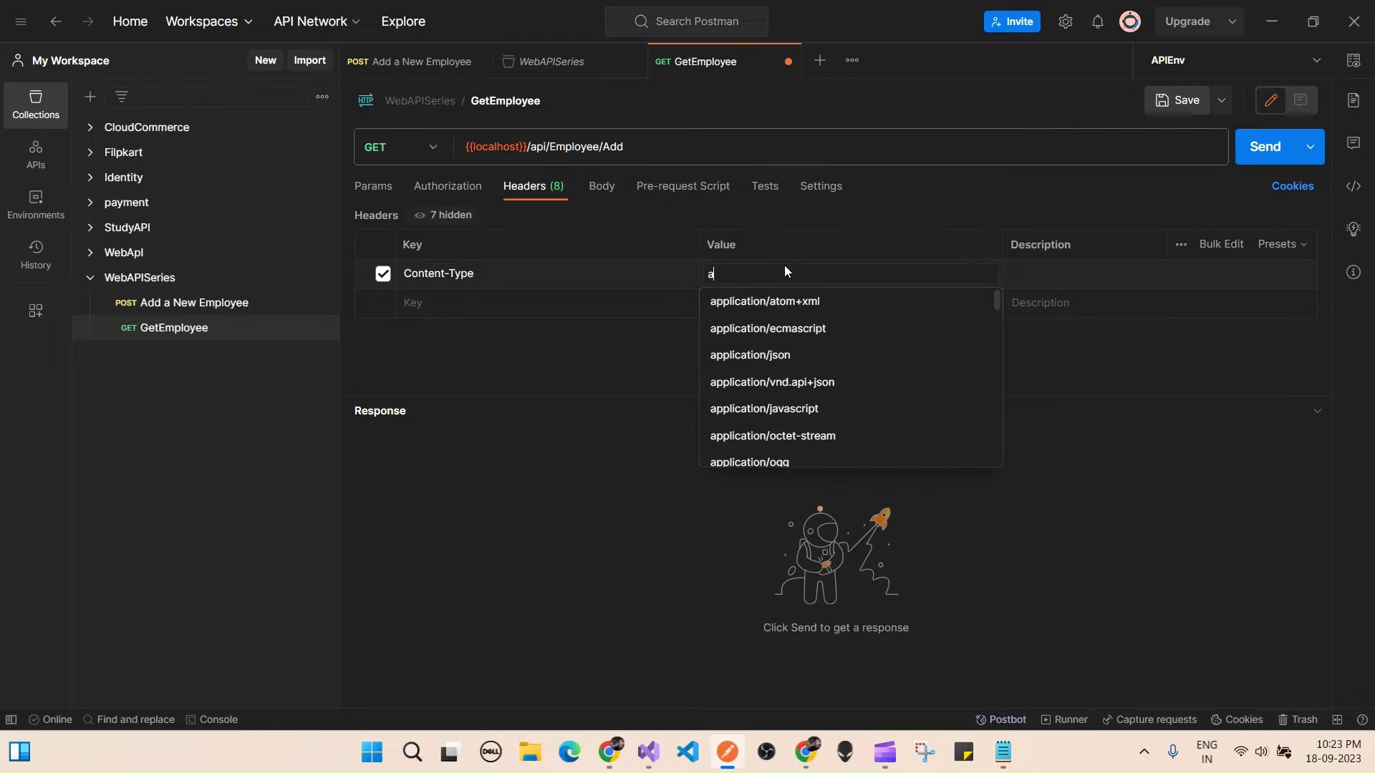
key(Down)
key(Down)
key(Down)
key(Return)
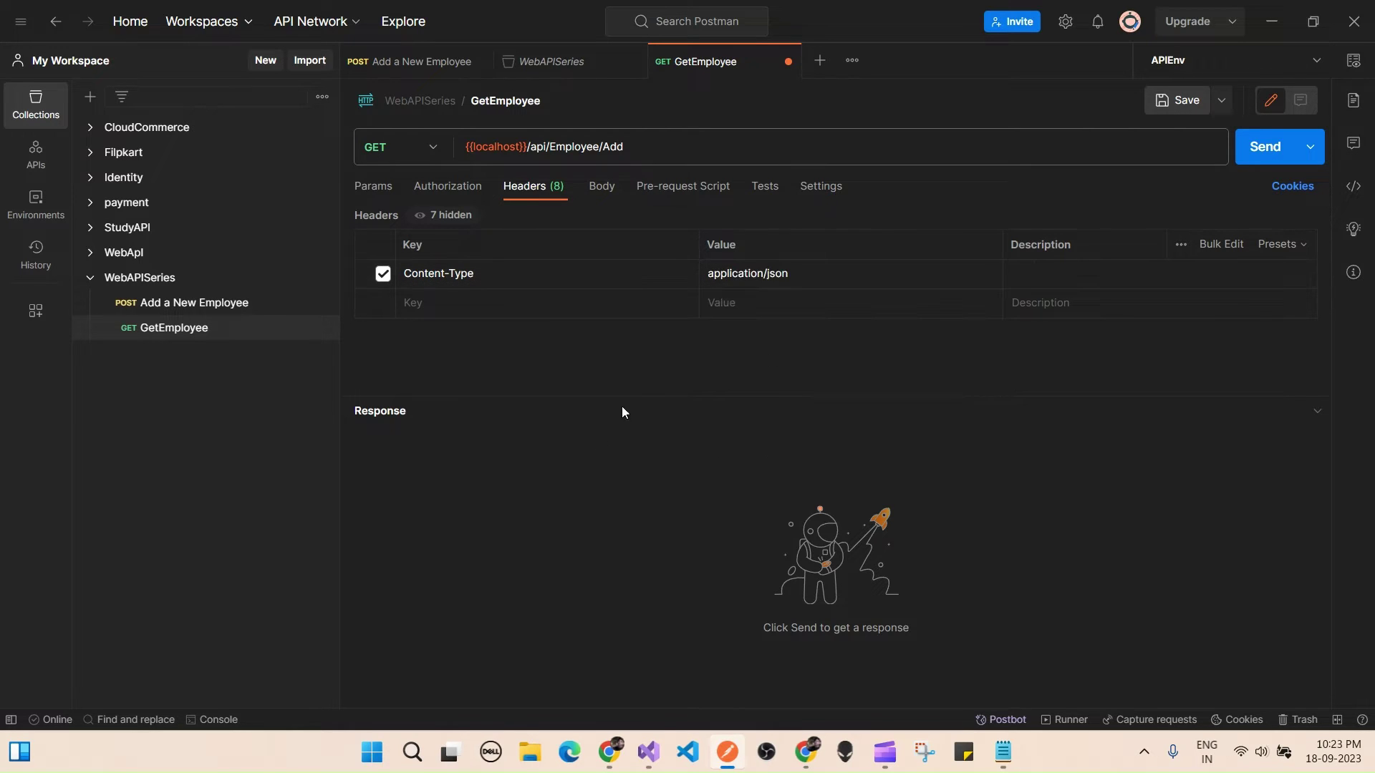
Send GetEmployee to the Add address (405), then check Swagger's GetEmployee route
click(1265, 146)
drag(727, 393, 728, 354)
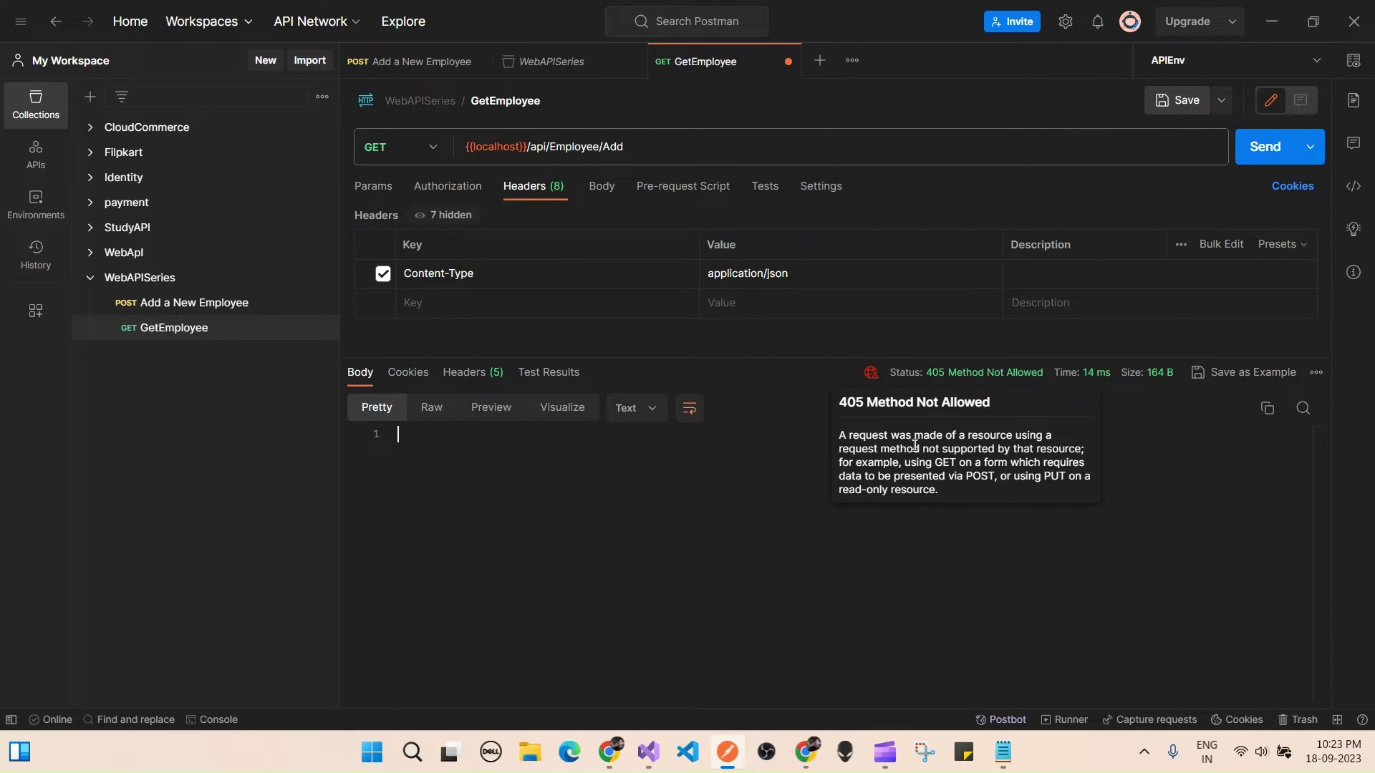
double_click(611, 146)
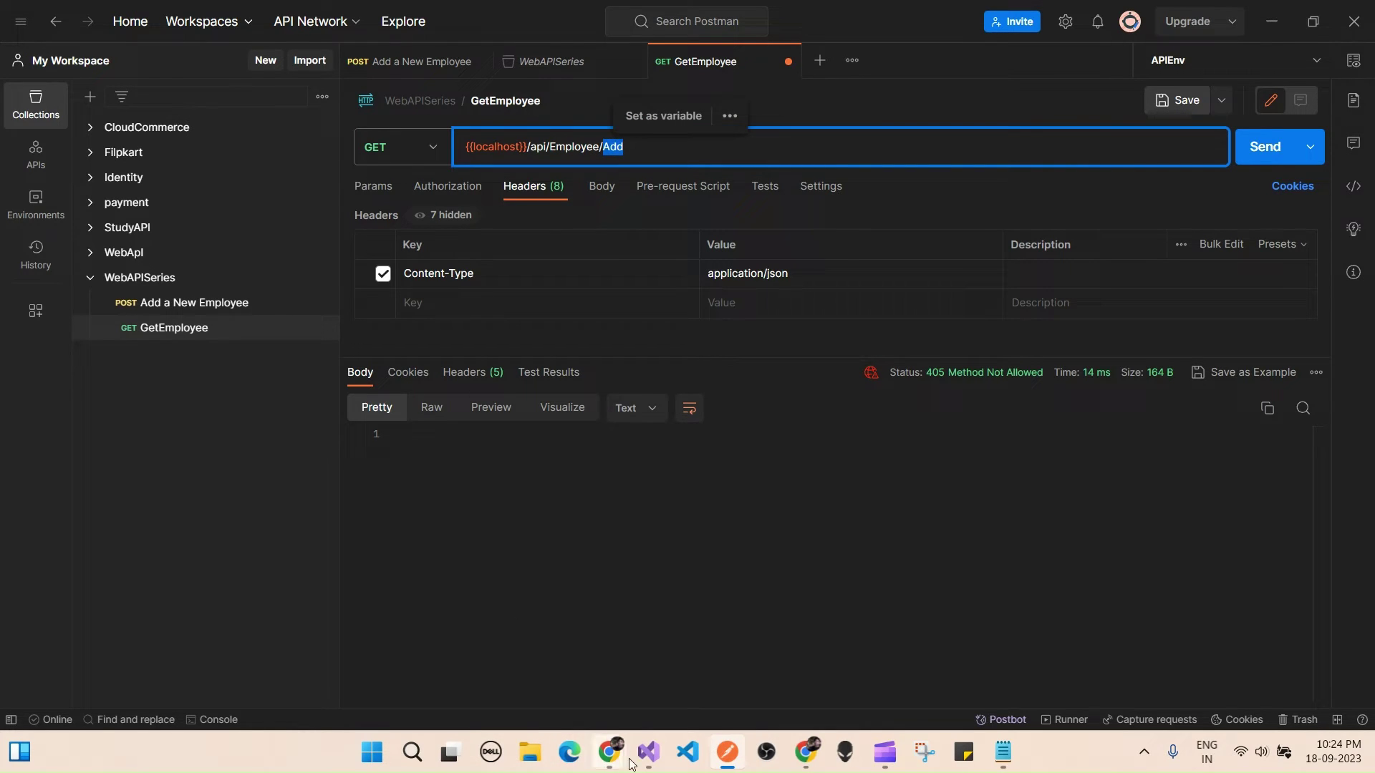
click(608, 752)
click(671, 660)
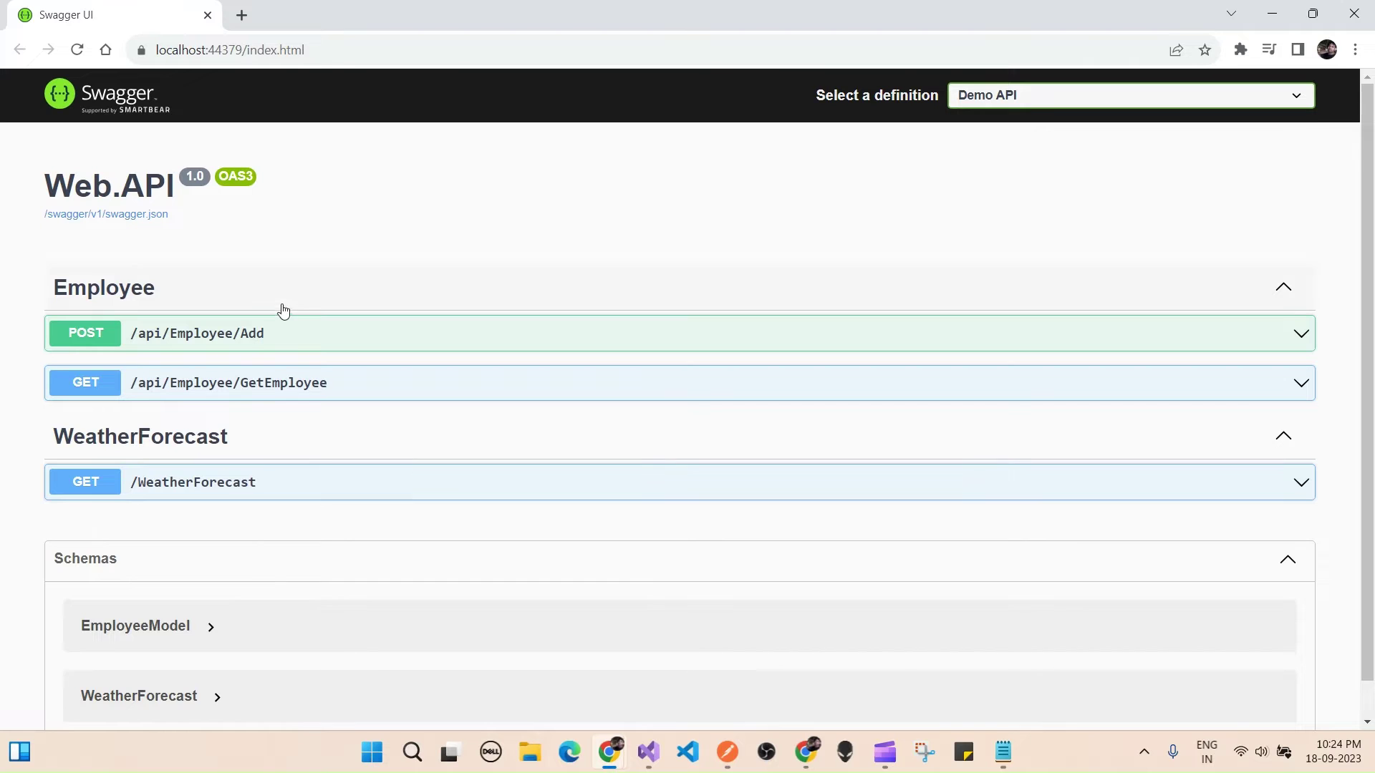
click(322, 395)
scroll(268, 268, down, 2)
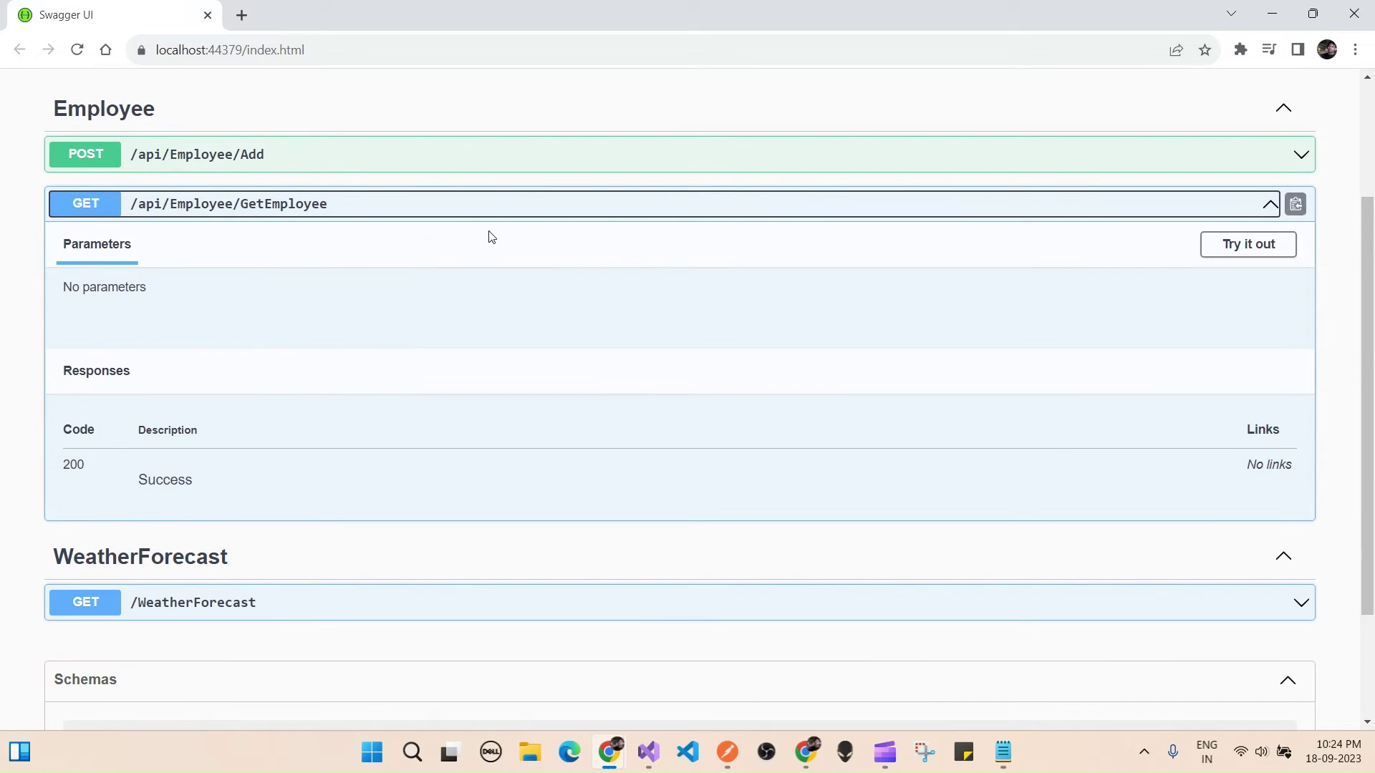
click(1272, 14)
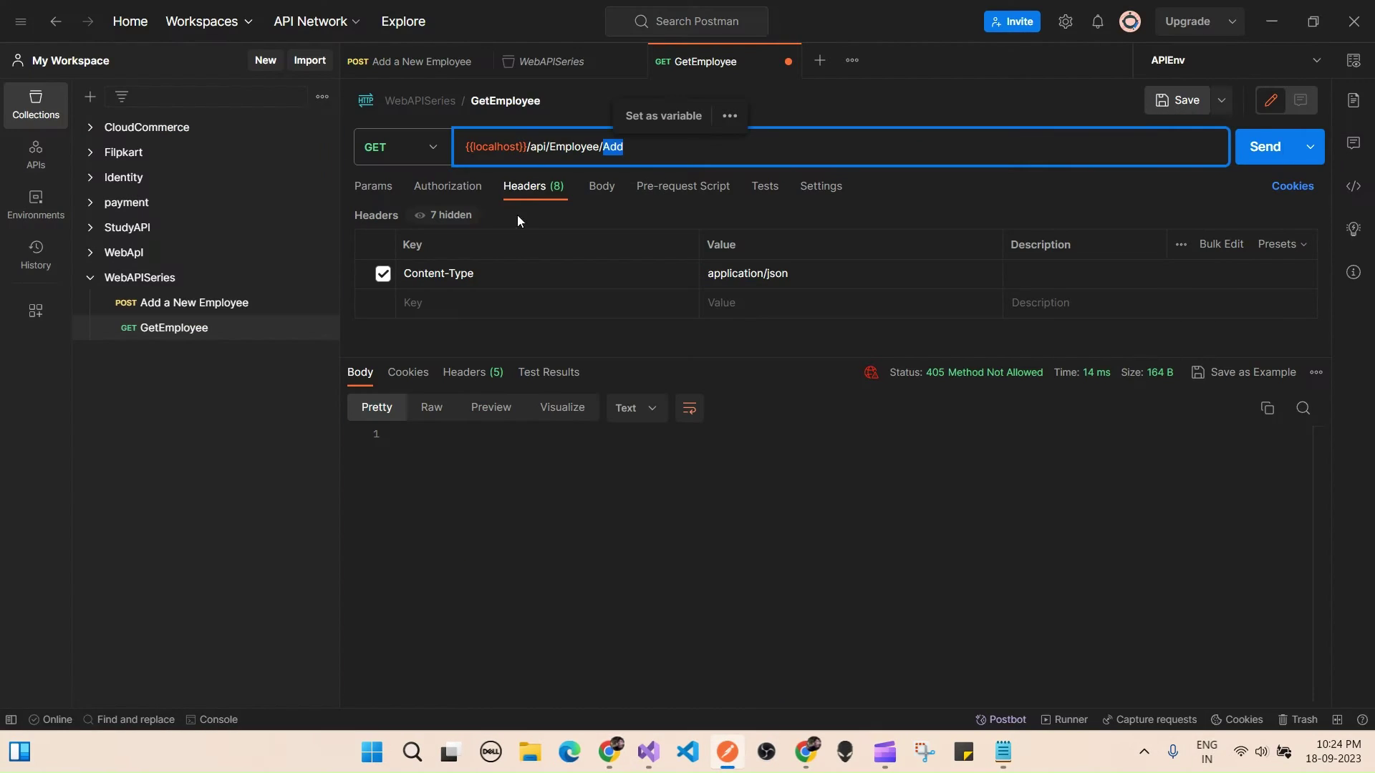
text(GetEmployee)
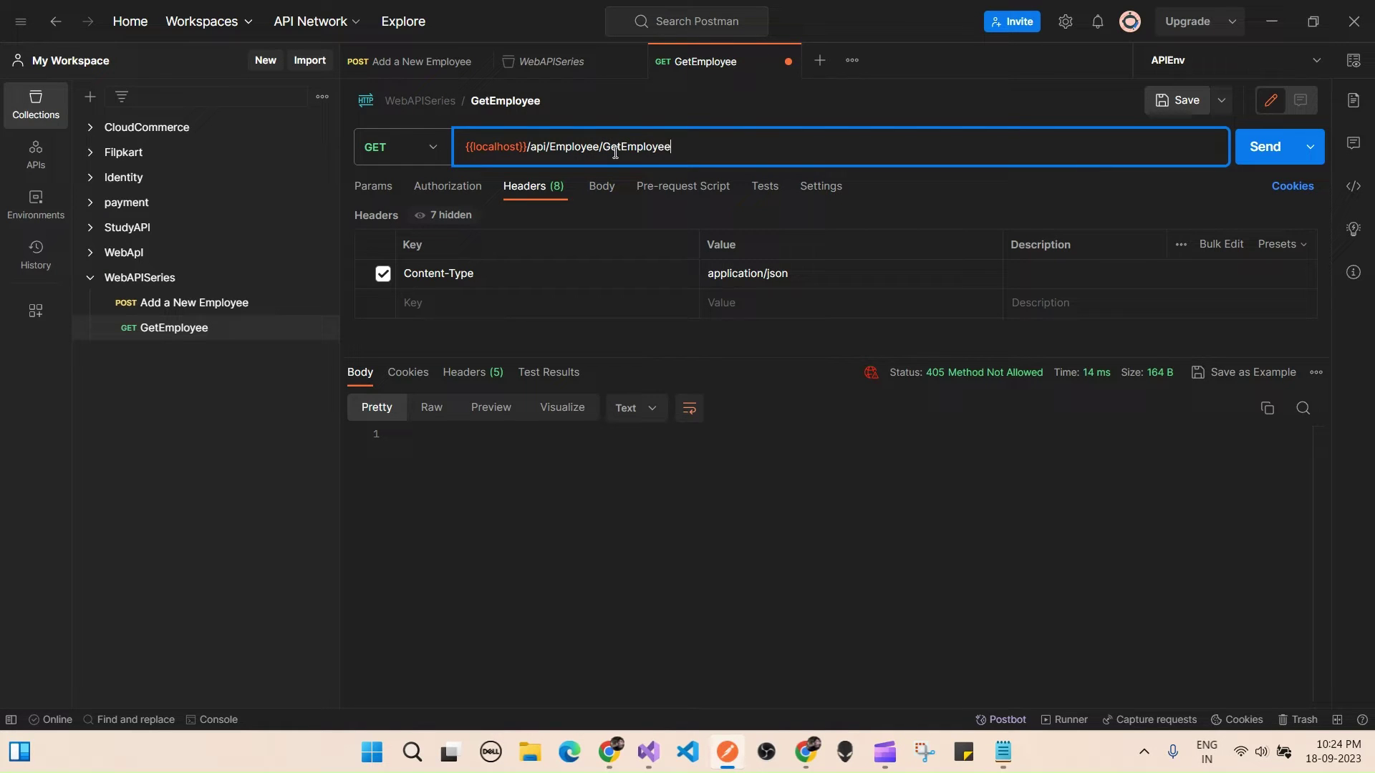
Send to /api/Employee/GetEmployee and inspect the 200 OK two-employee JSON
click(1247, 148)
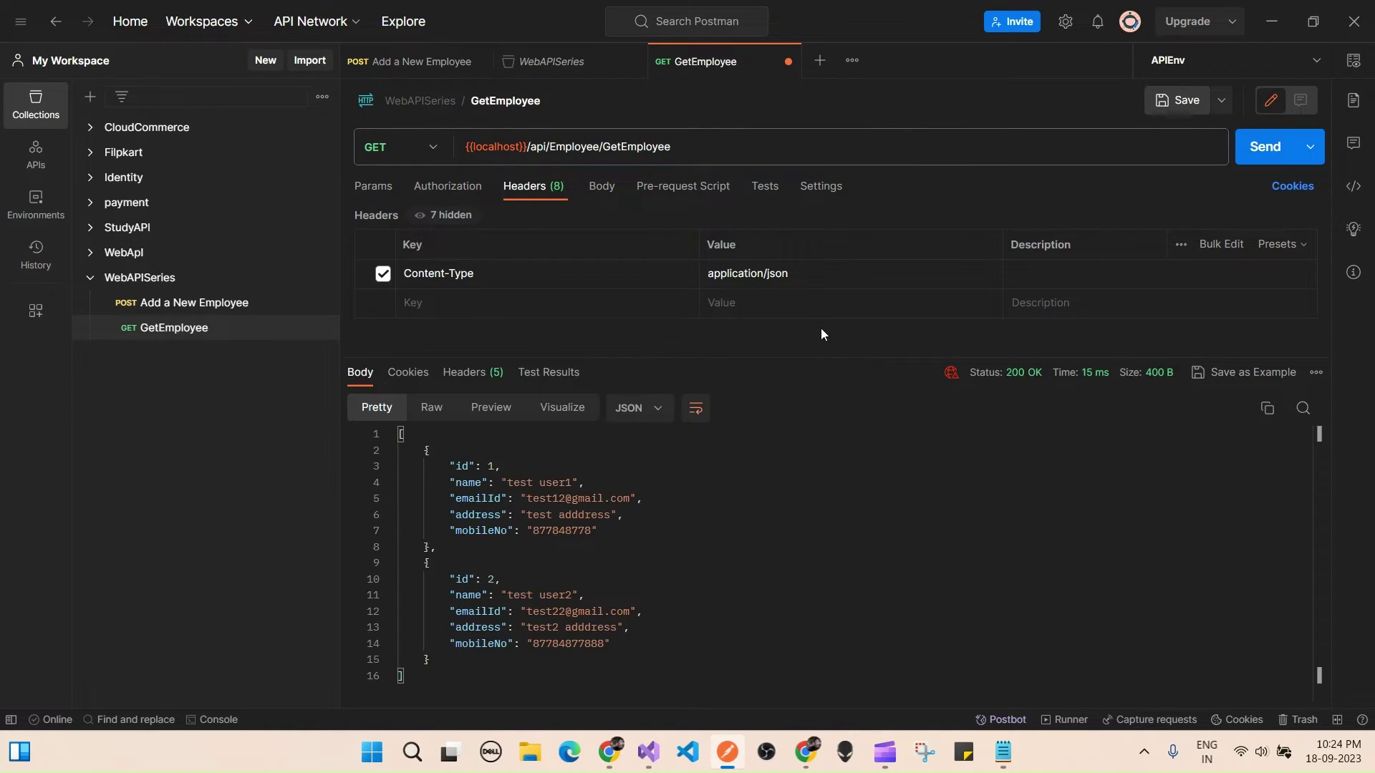
click(699, 515)
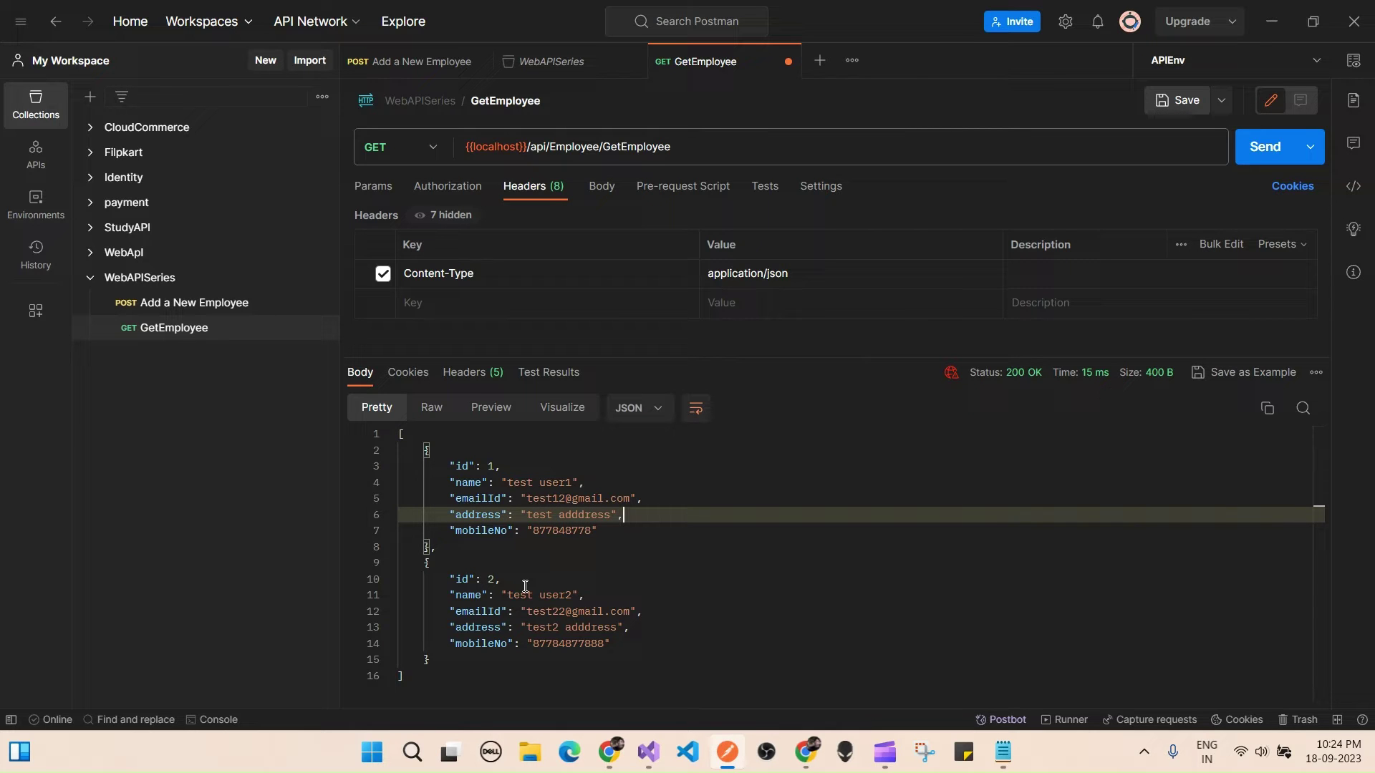
Close the Output panel in Visual Studio and place the caret in the Add action
click(1270, 20)
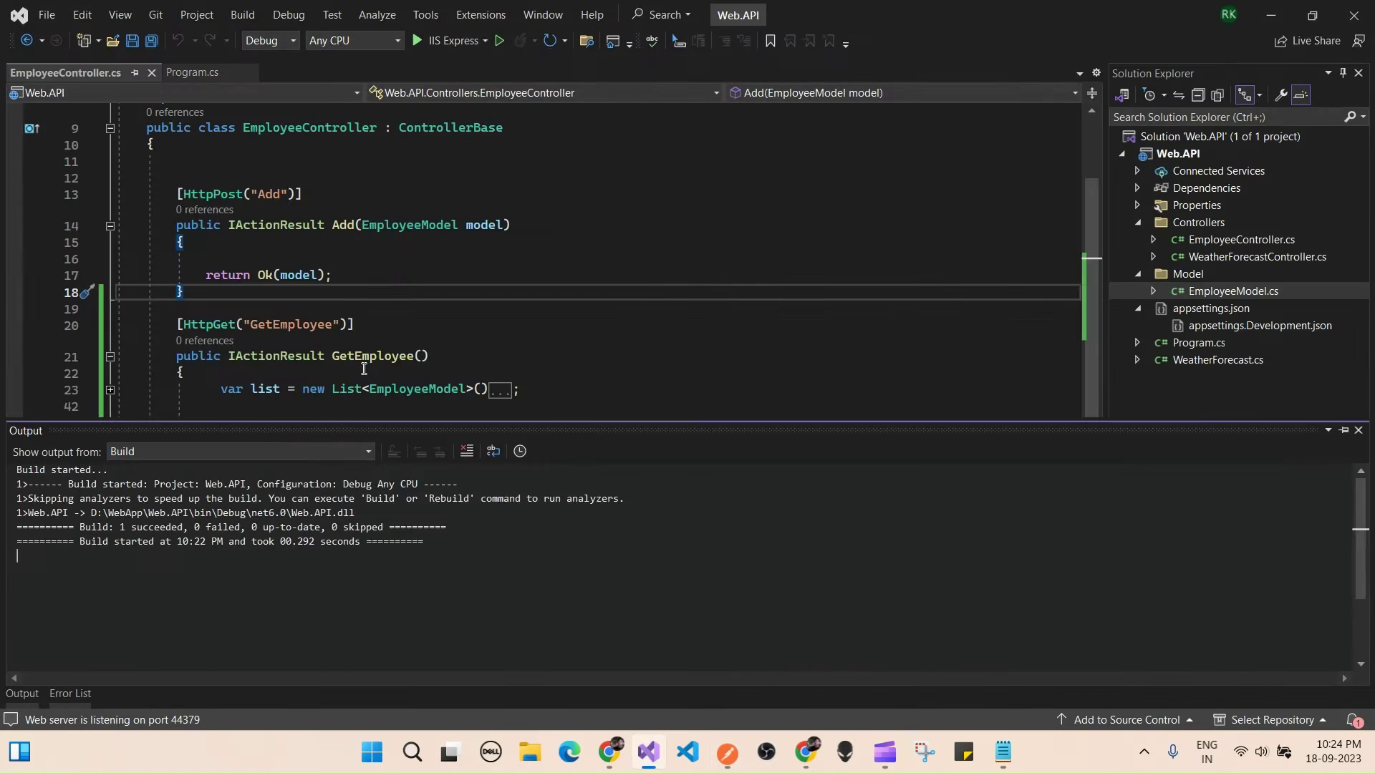
click(654, 301)
scroll(374, 404, up, 3)
scroll(387, 377, down, 2)
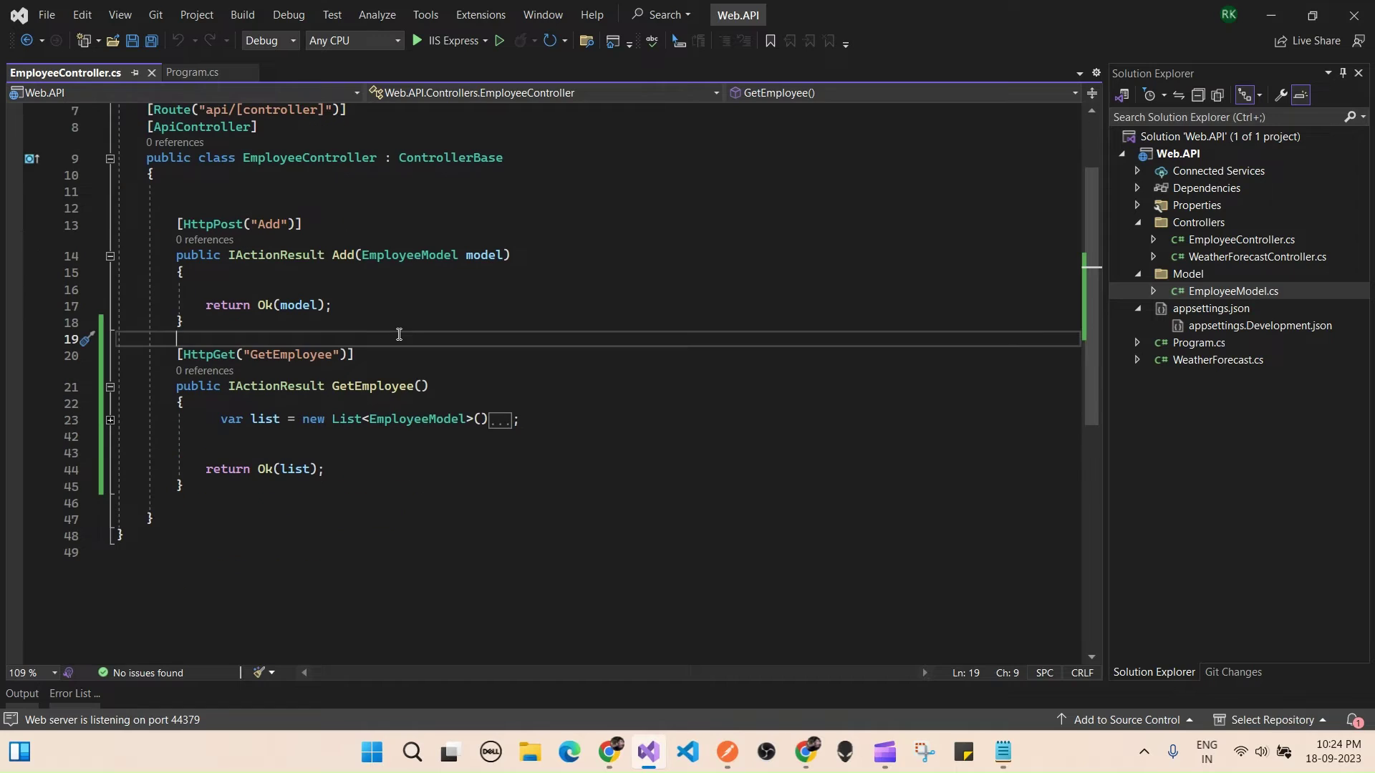
click(441, 321)
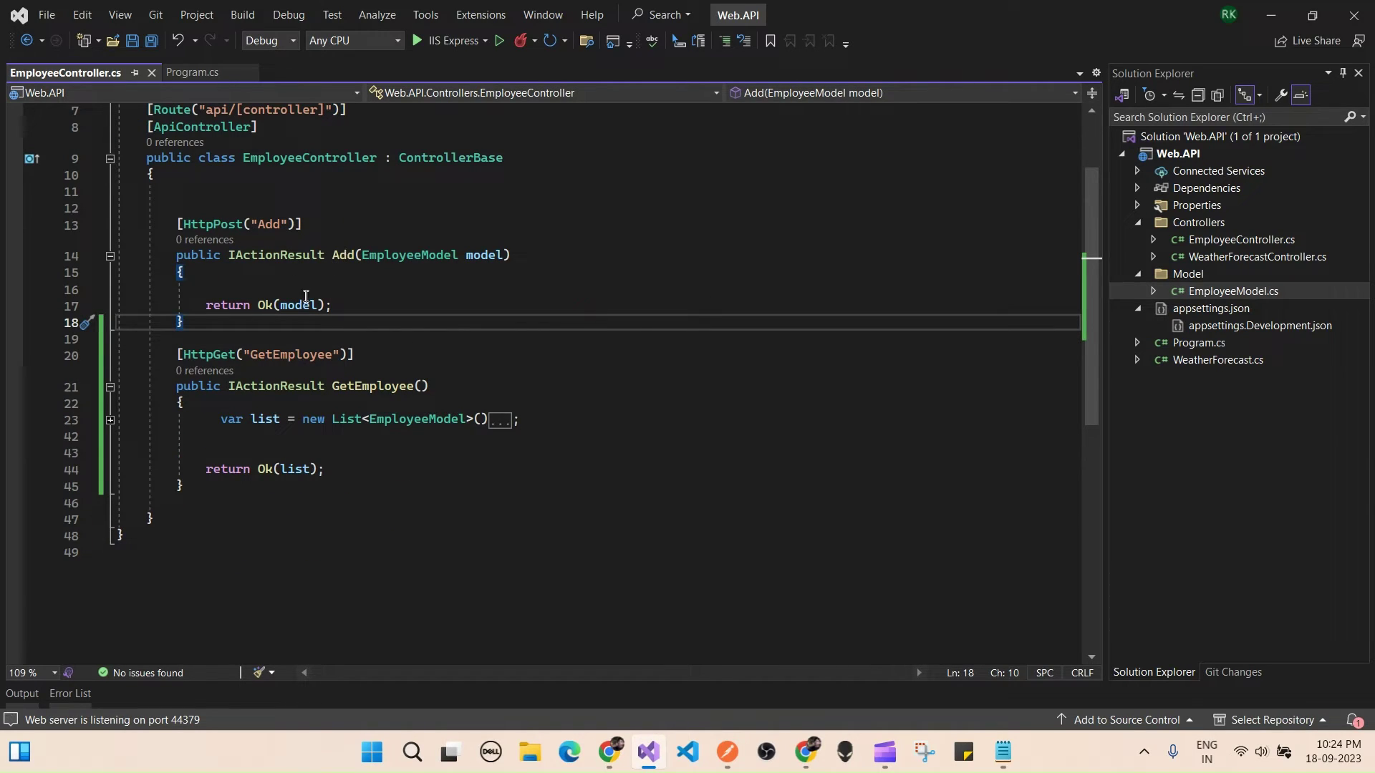
scroll(413, 310, up, 1)
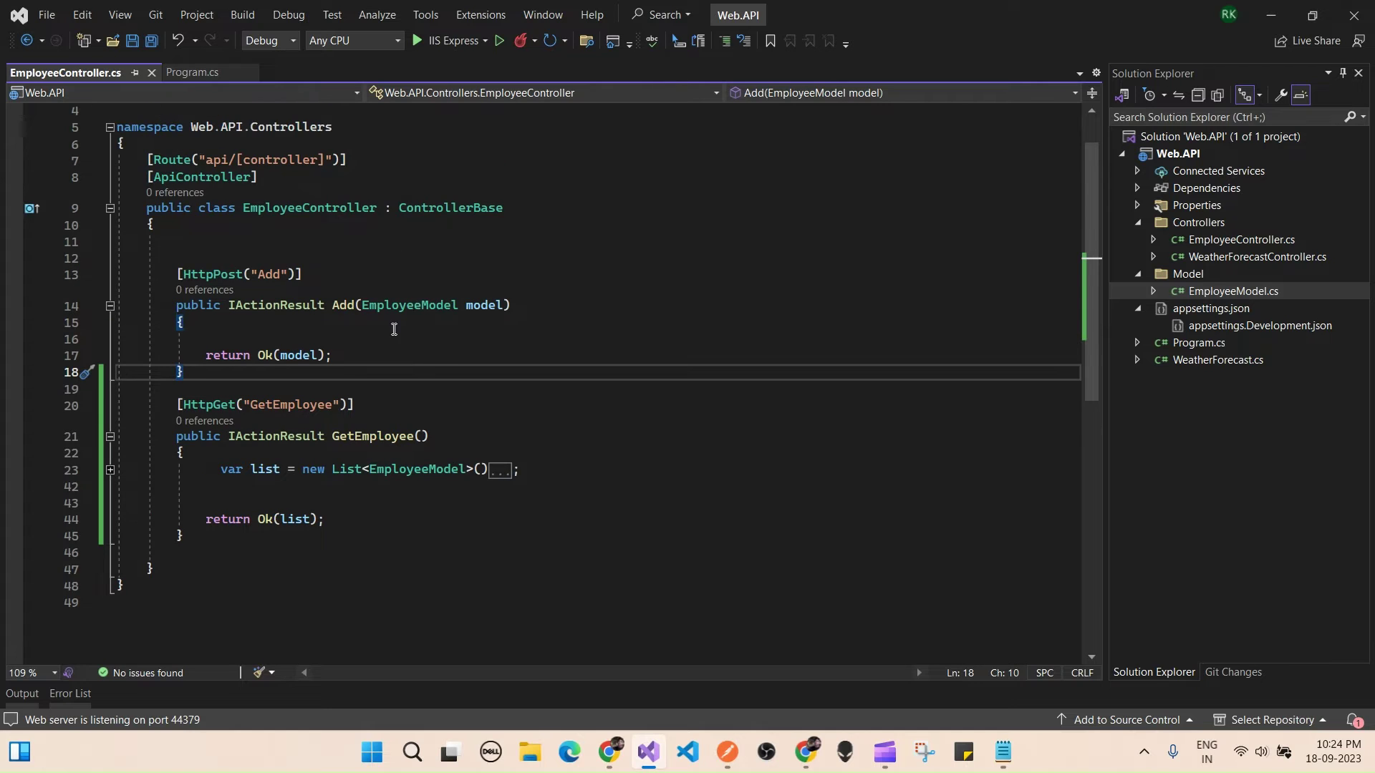
click(394, 327)
Add a class file named ResponseModel.cs to the Model folder
right_click(1186, 275)
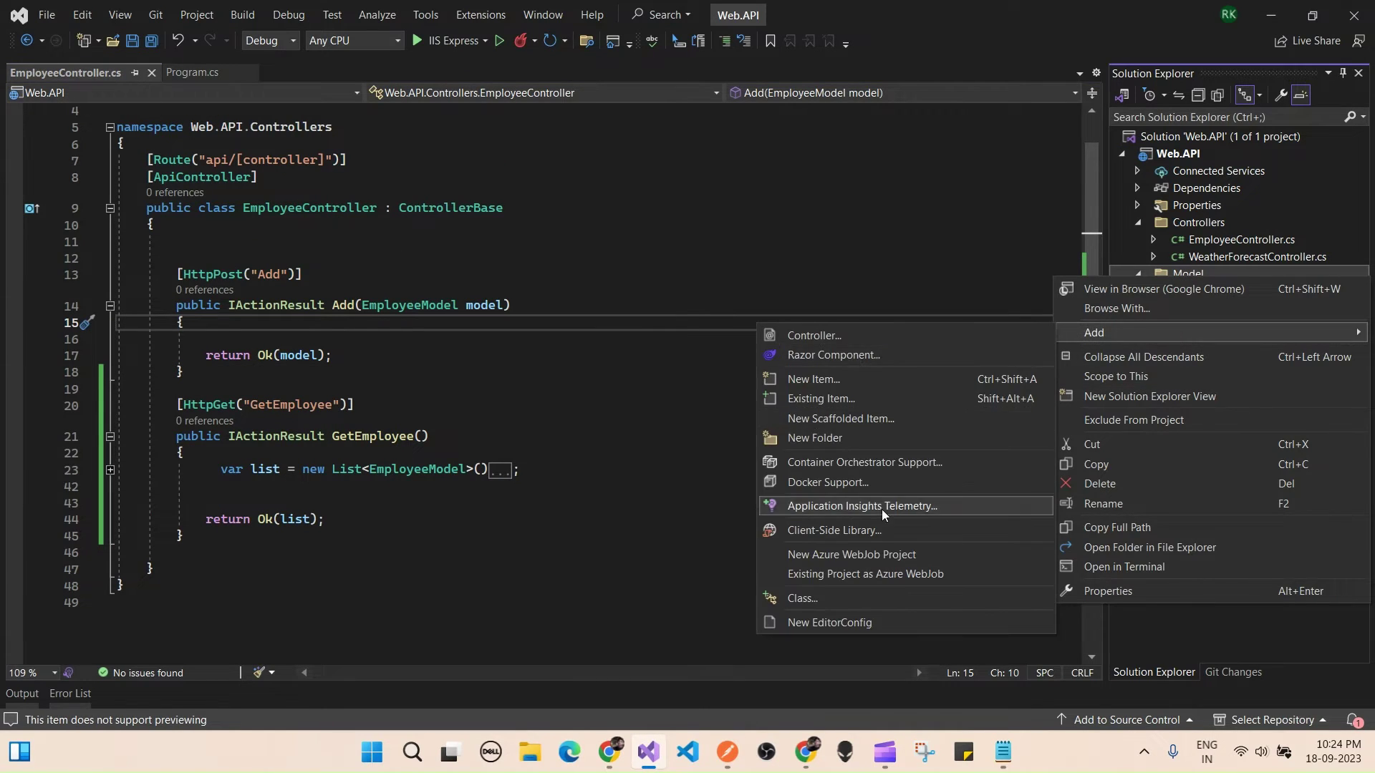
mouse_move(1208, 334)
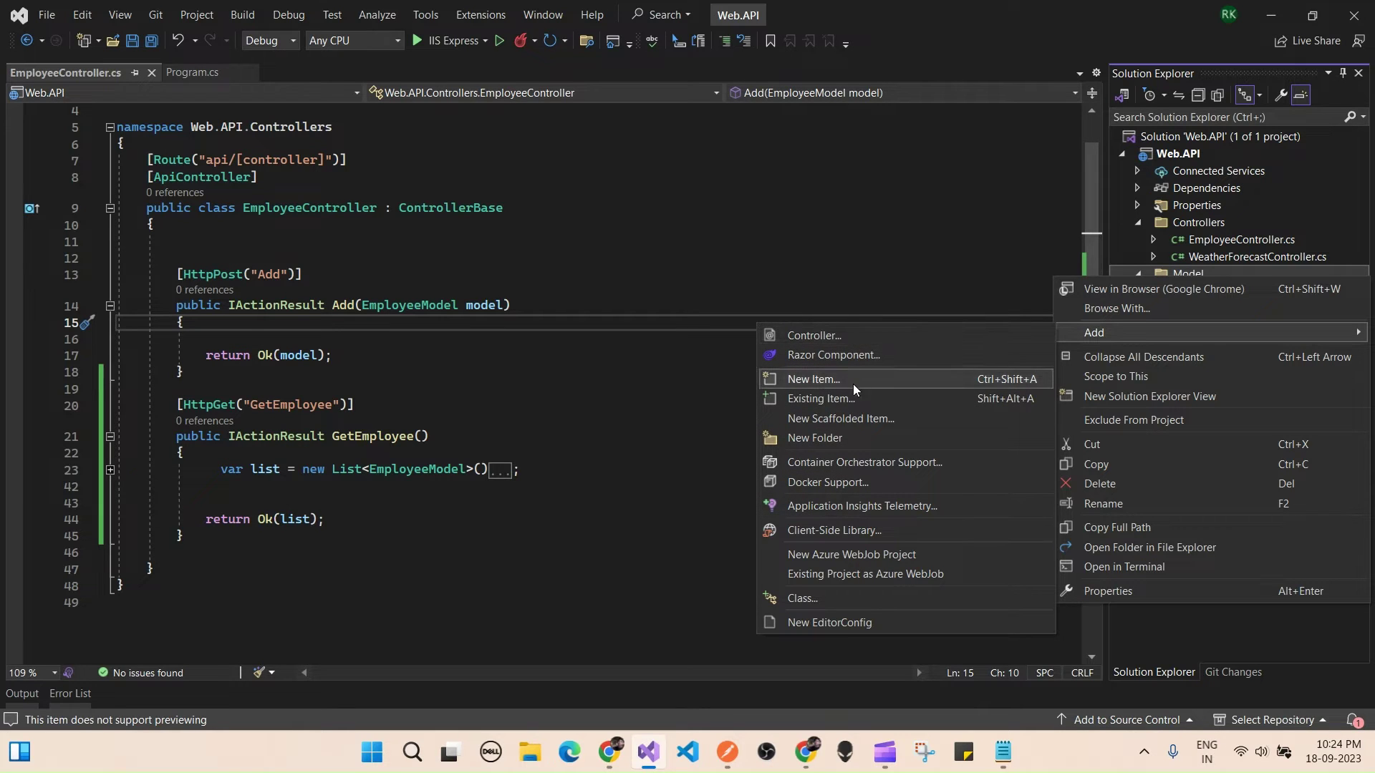
click(848, 598)
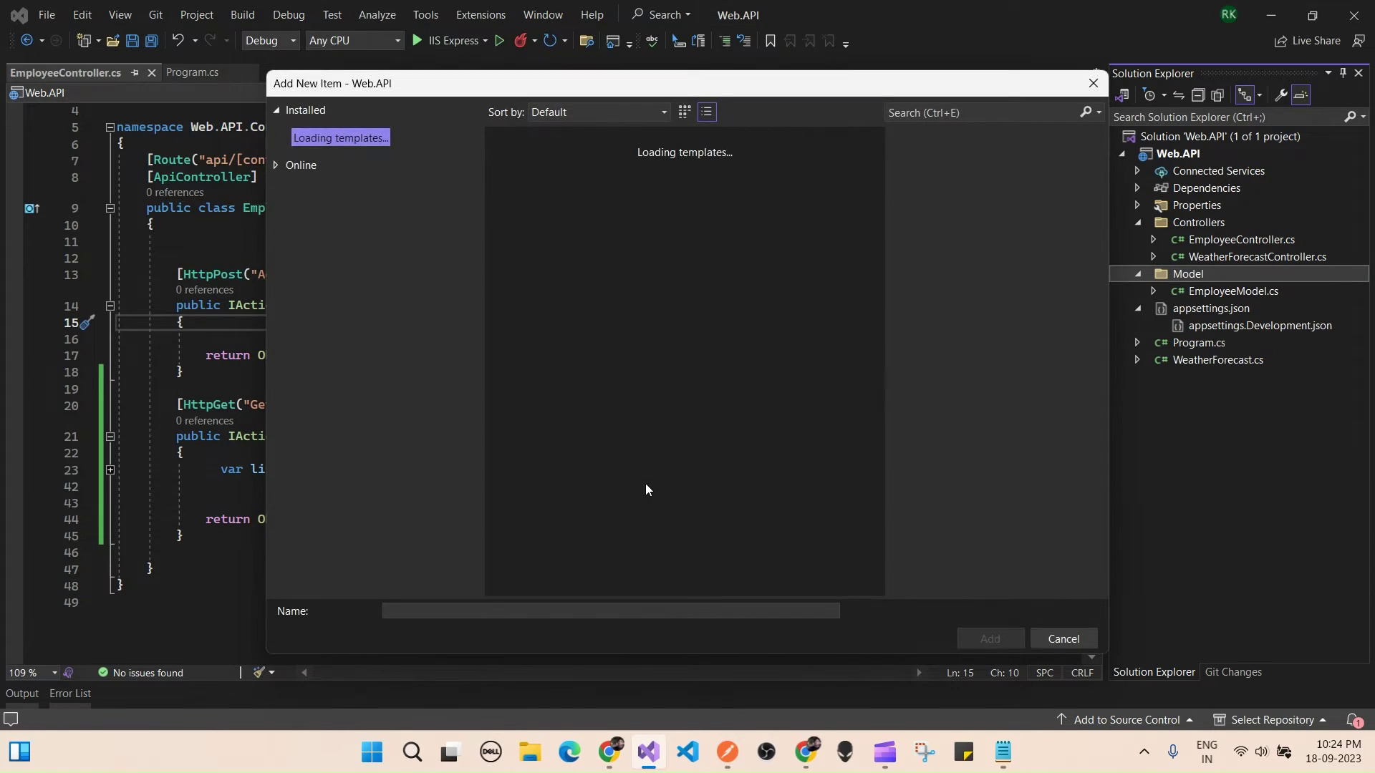
click(448, 608)
double_click(404, 611)
key(BackSpace)
text(Re.cs)
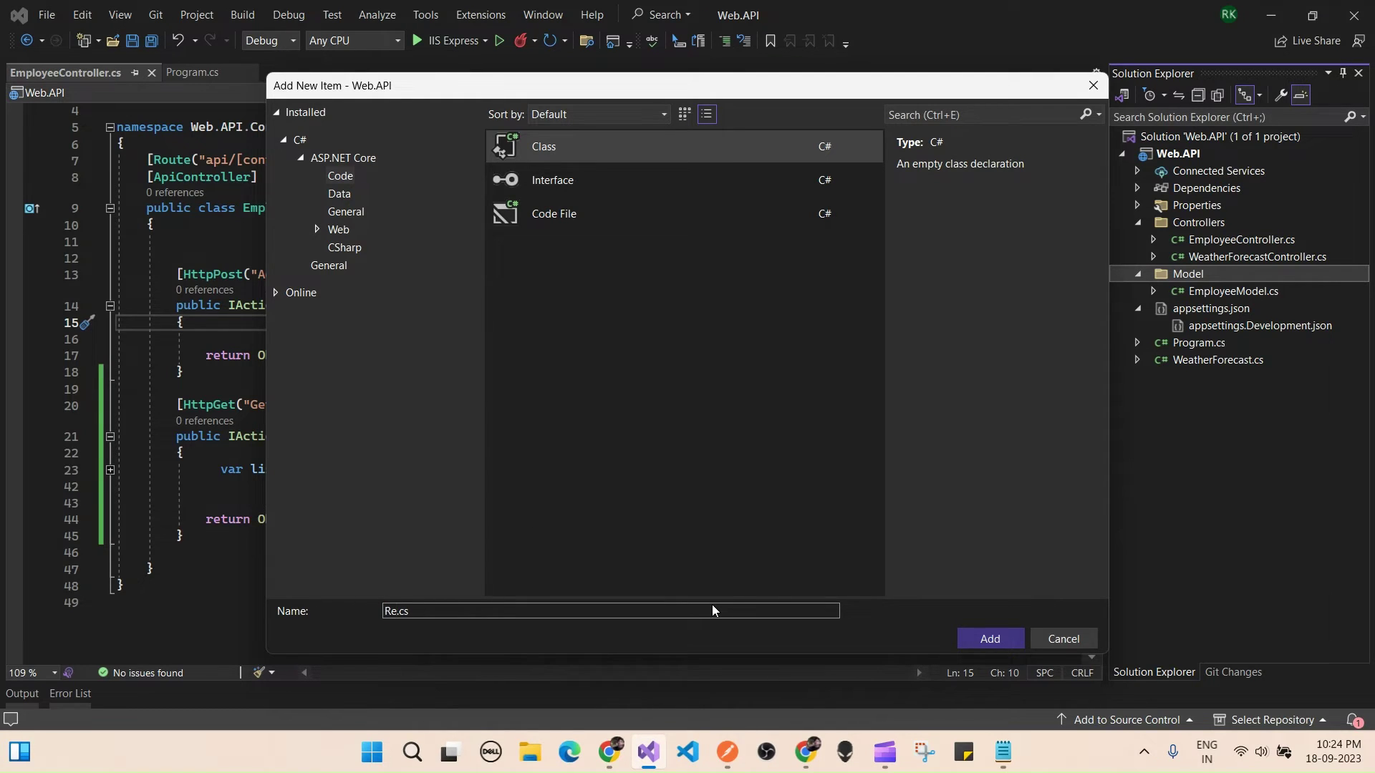
text(po)
text(eModel)
key(BackSpace)
key(BackSpace)
key(BackSpace)
key(BackSpace)
key(BackSpace)
key(BackSpace)
key(BackSpace)
key(BackSpace)
key(BackSpace)
text(onseModel)
click(967, 640)
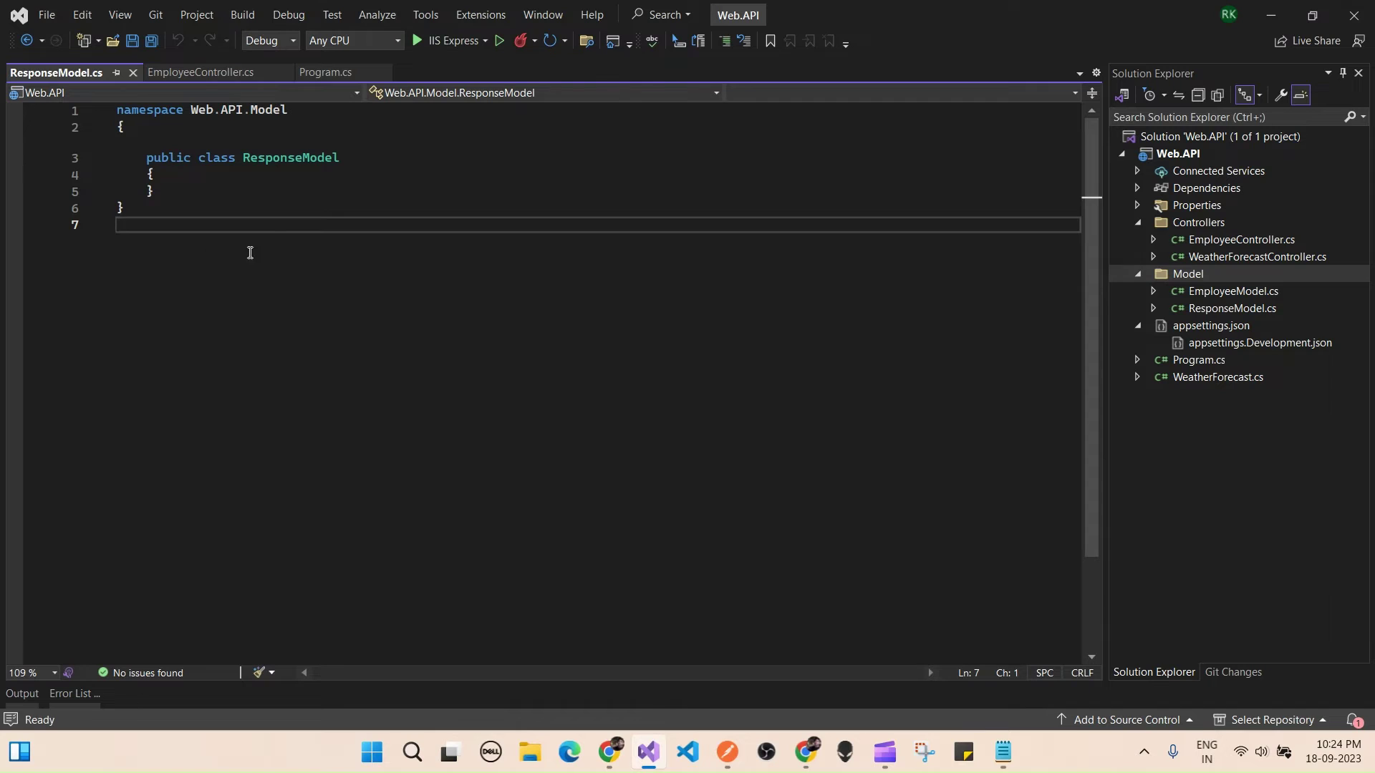
Insert an auto-property with the prop snippet and duplicate it into three property lines
click(324, 162)
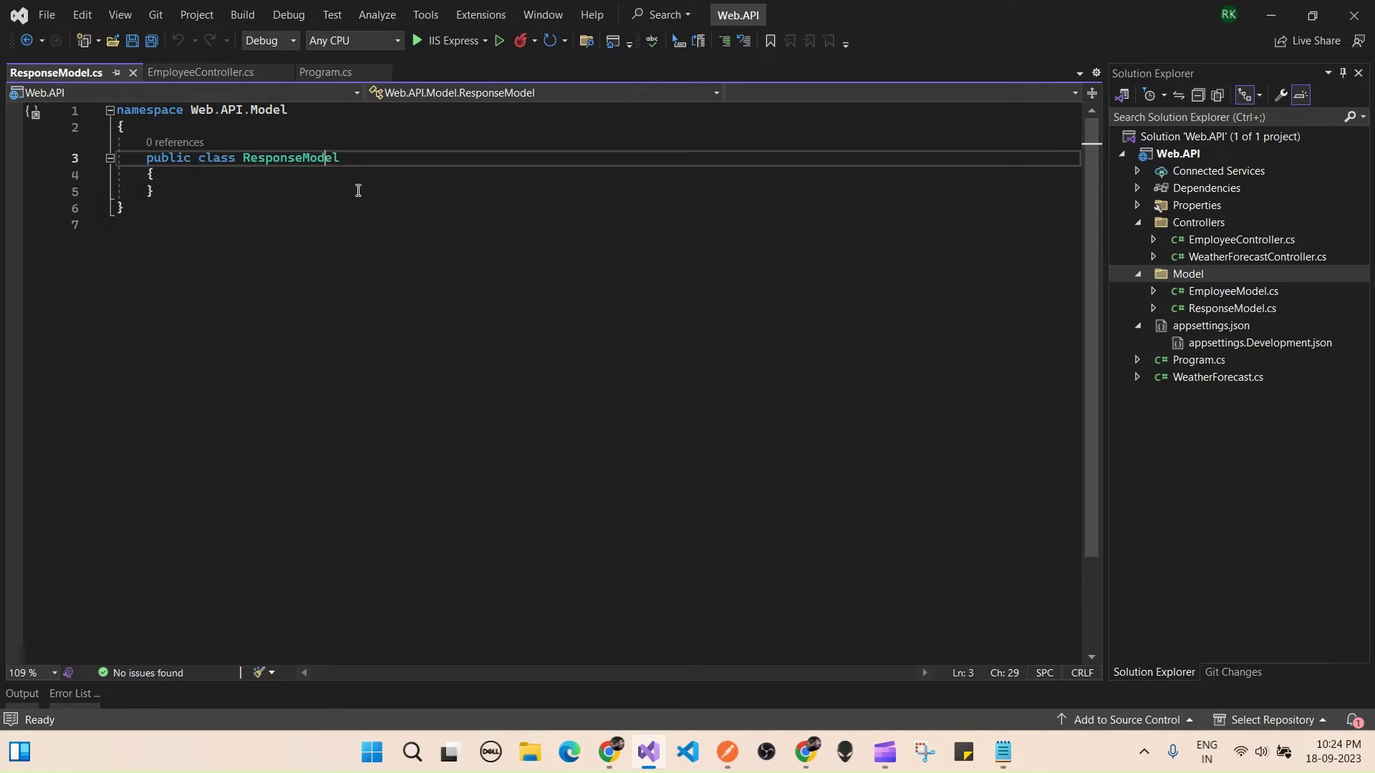
click(303, 177)
key(Return)
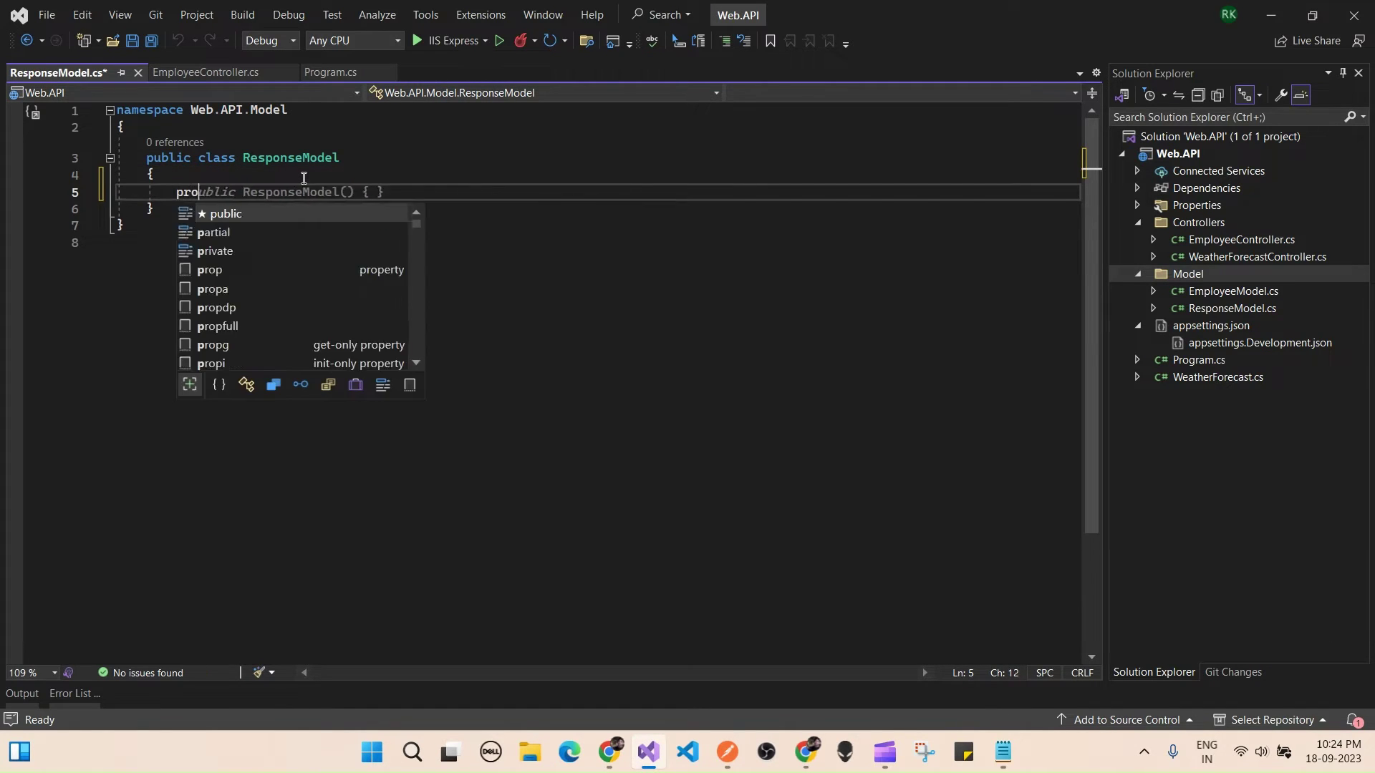
text(pr)
key(BackSpace)
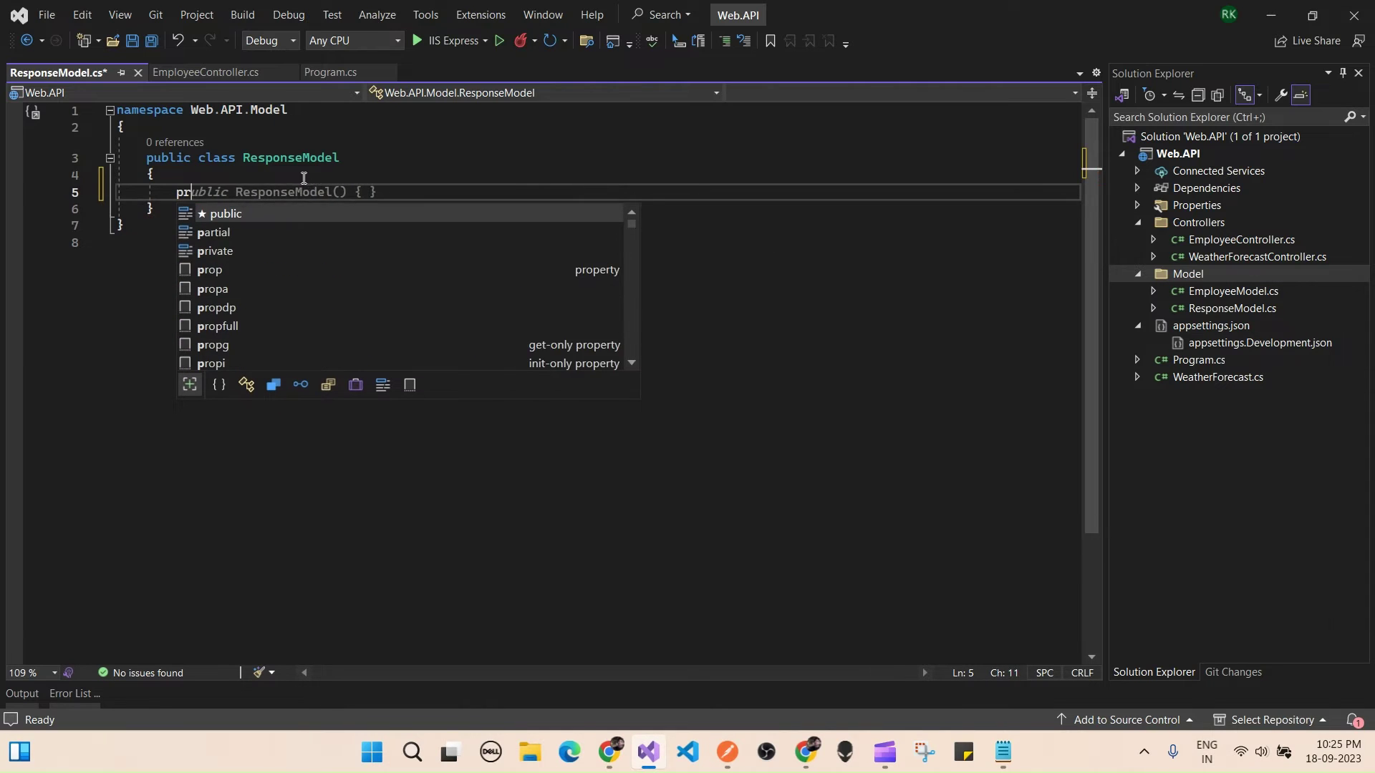
text(rop)
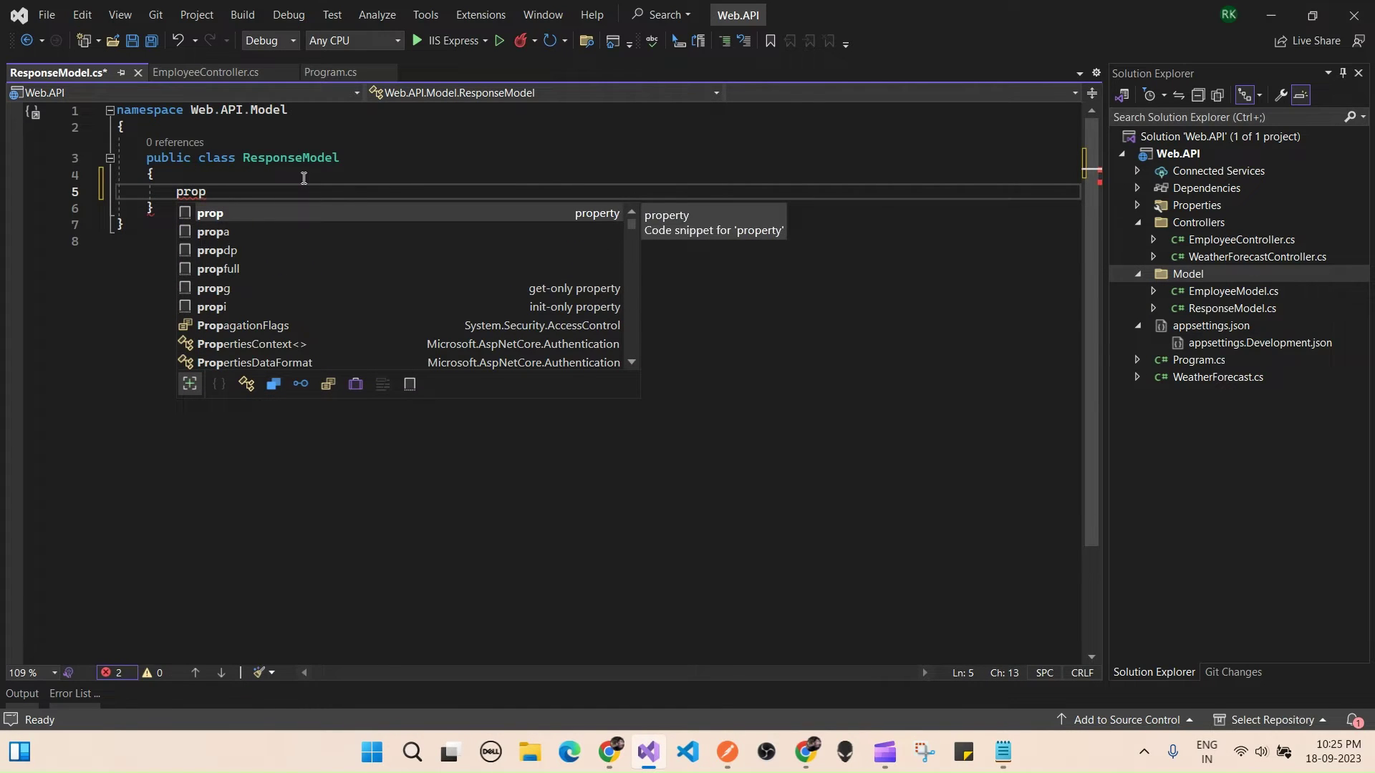
key(Tab)
key(Tab)
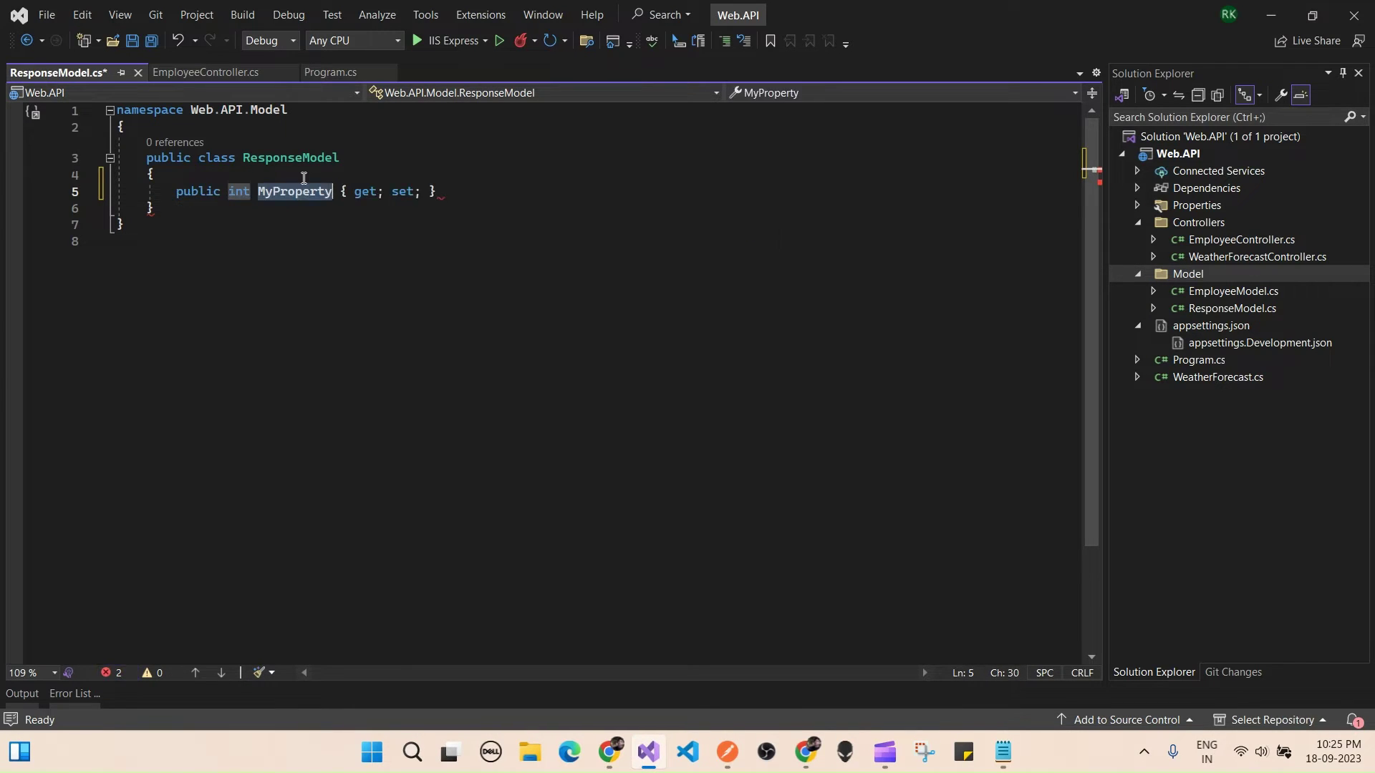
click(458, 227)
click(476, 193)
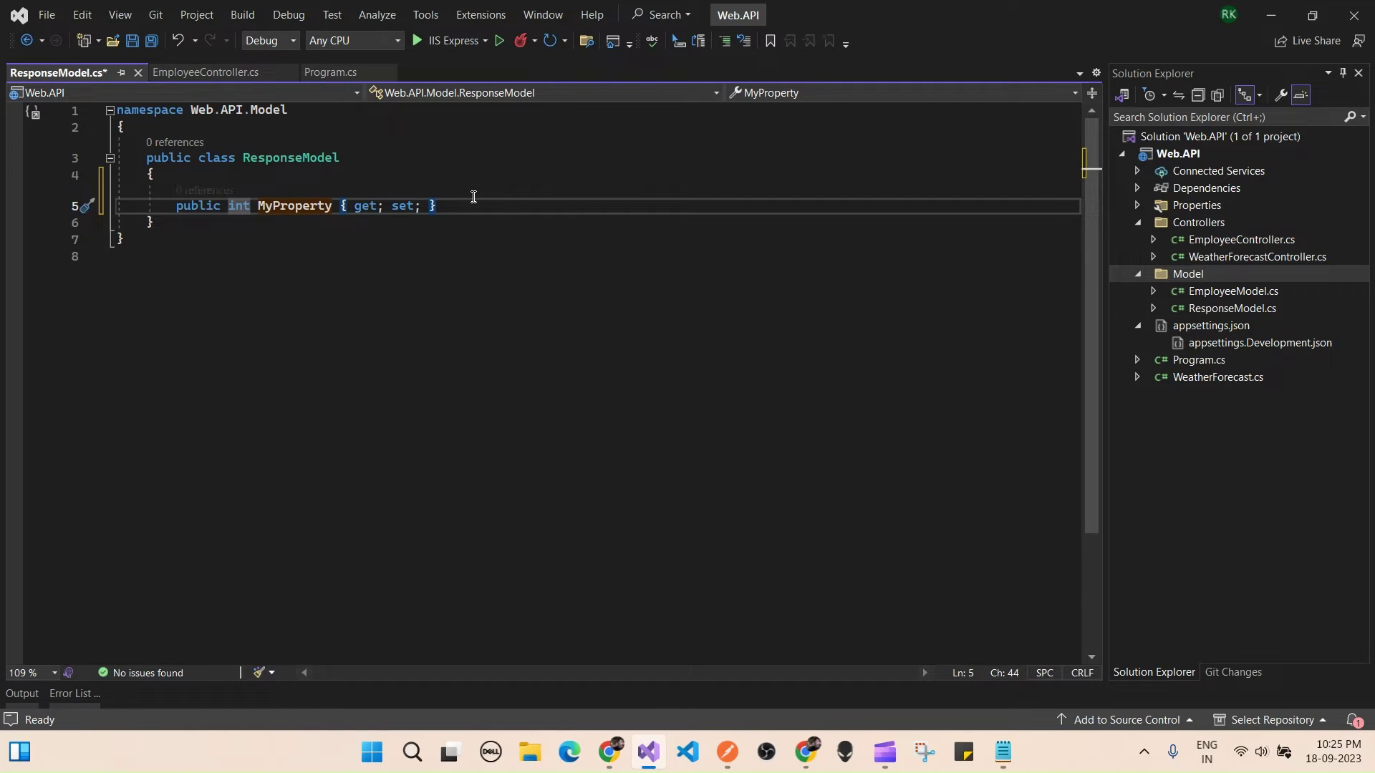
key(ctrl+d)
key(ctrl+d)
key(ctrl+End)
Rename the properties to bool Status, int Body and string Description
double_click(245, 206)
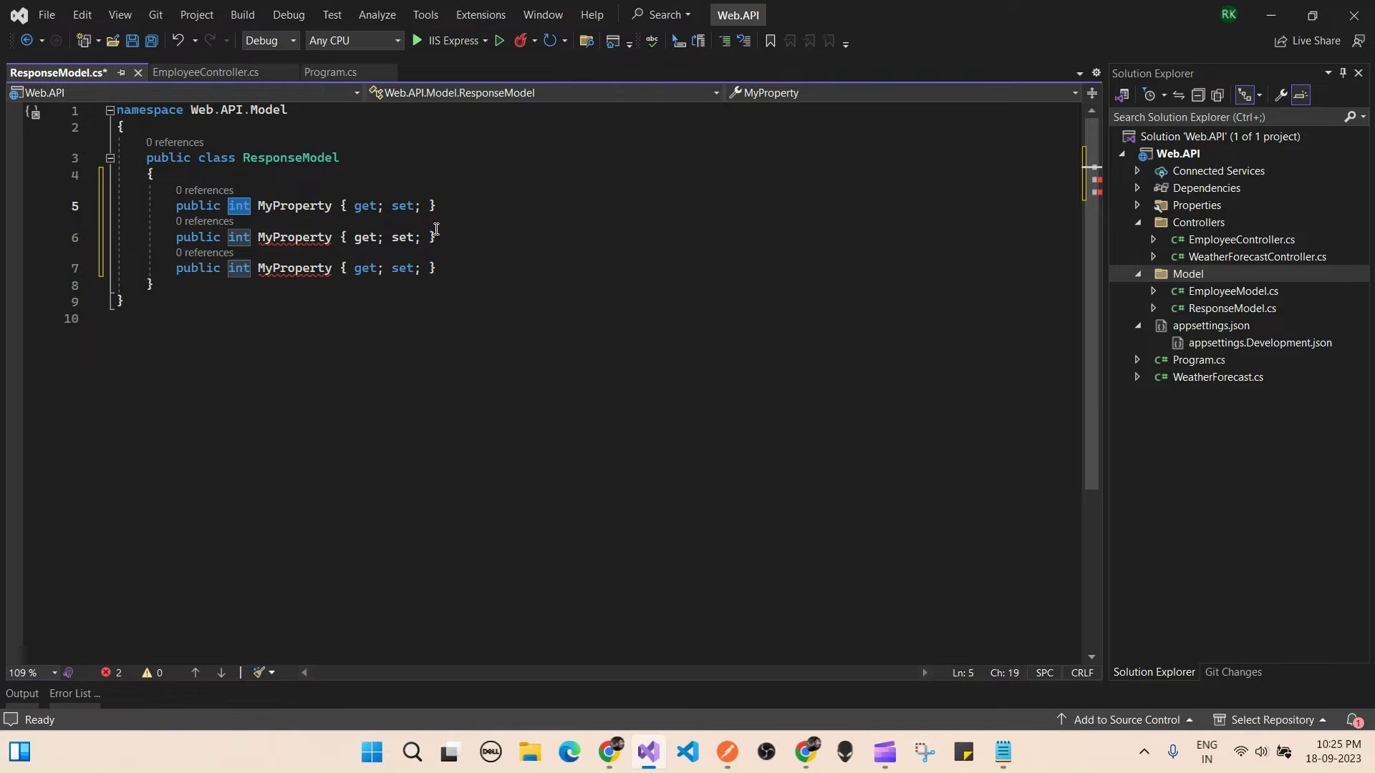
text(bool Status)
key(Delete)
key(Delete)
key(Delete)
key(Delete)
key(Delete)
key(Delete)
key(Delete)
key(Delete)
key(Delete)
click(328, 237)
double_click(325, 237)
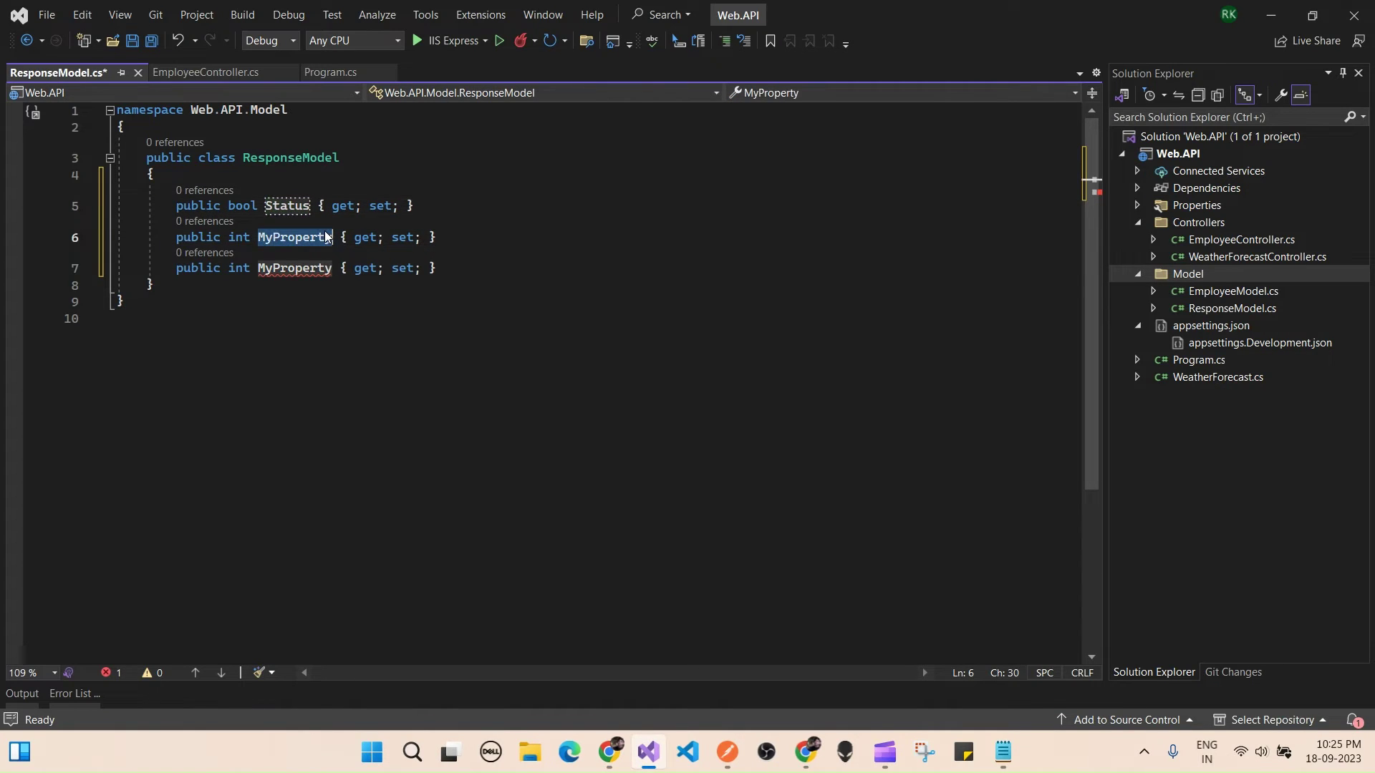
text(Body)
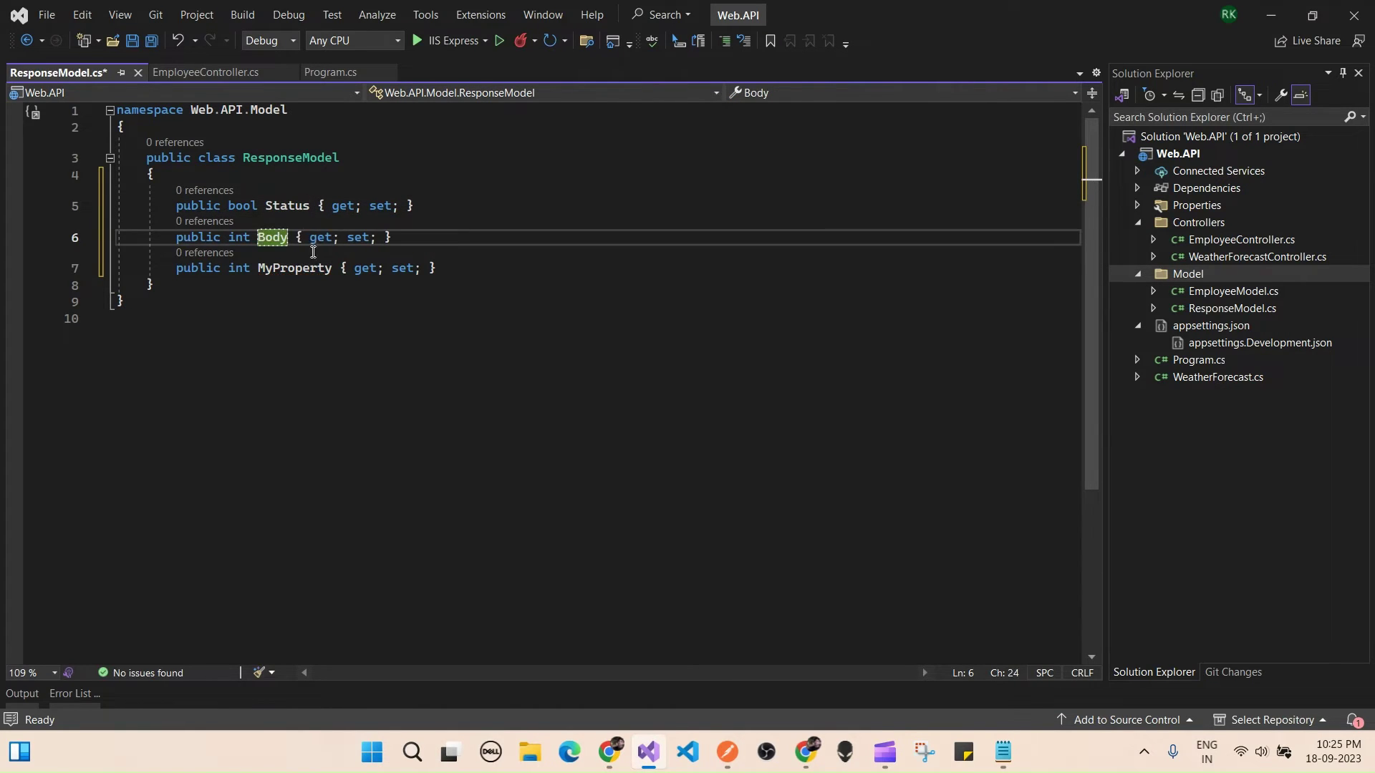
double_click(286, 268)
text(Des)
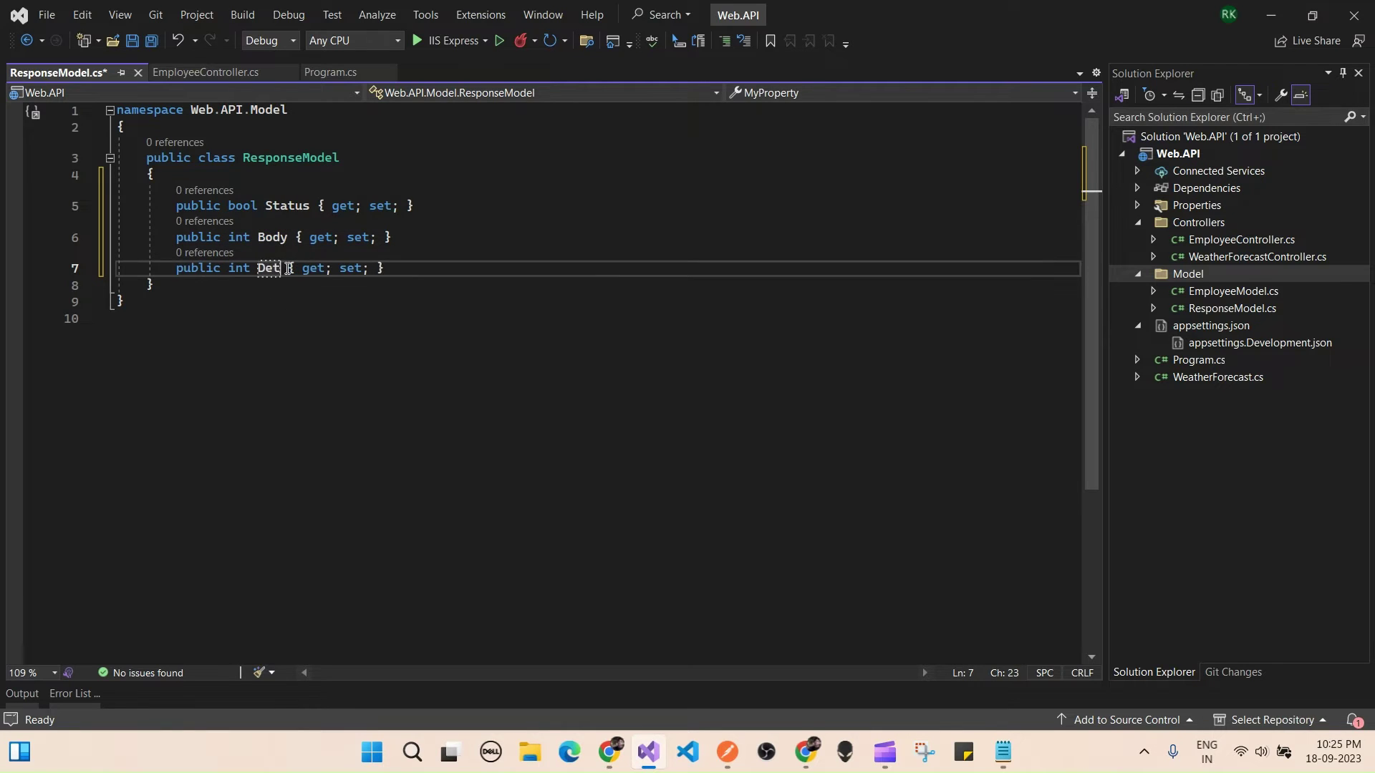
text(cription)
key(ctrl+End)
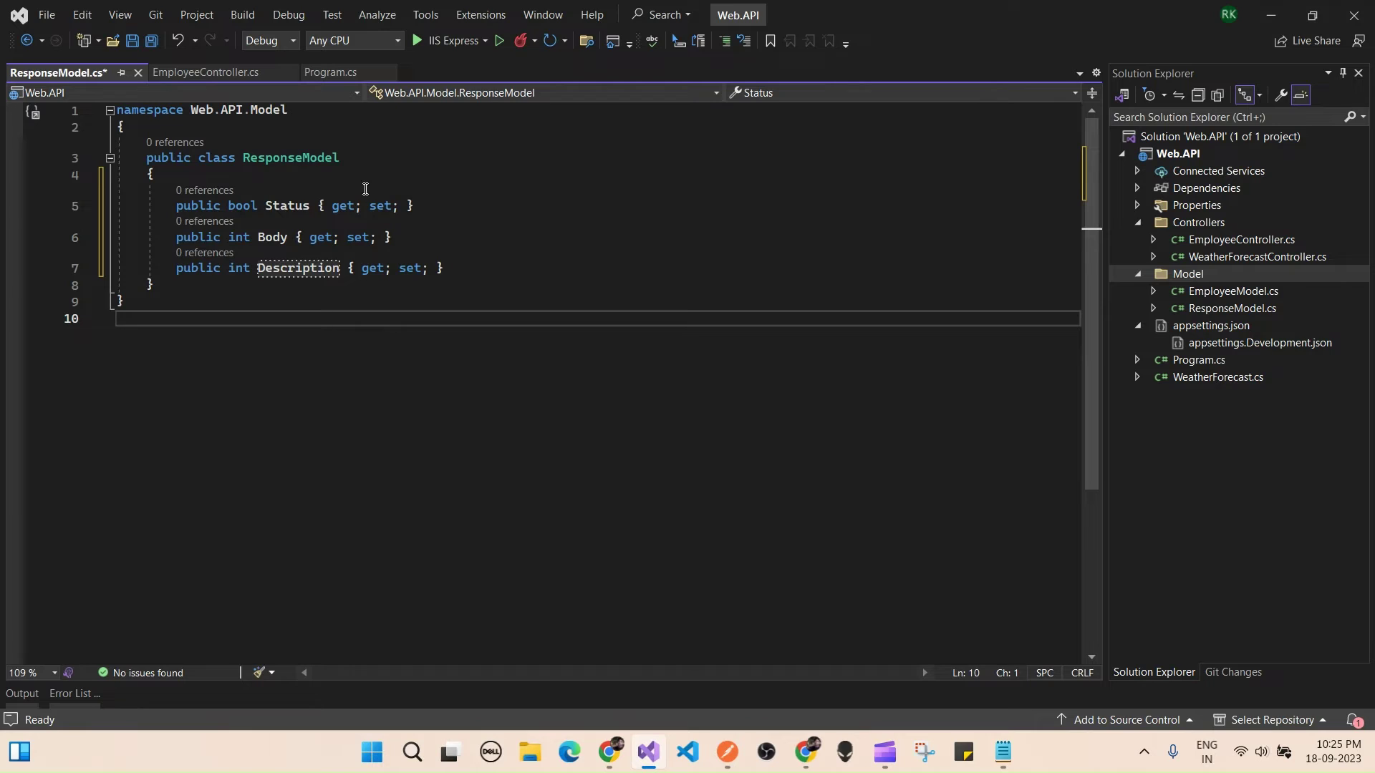
double_click(290, 159)
click(434, 169)
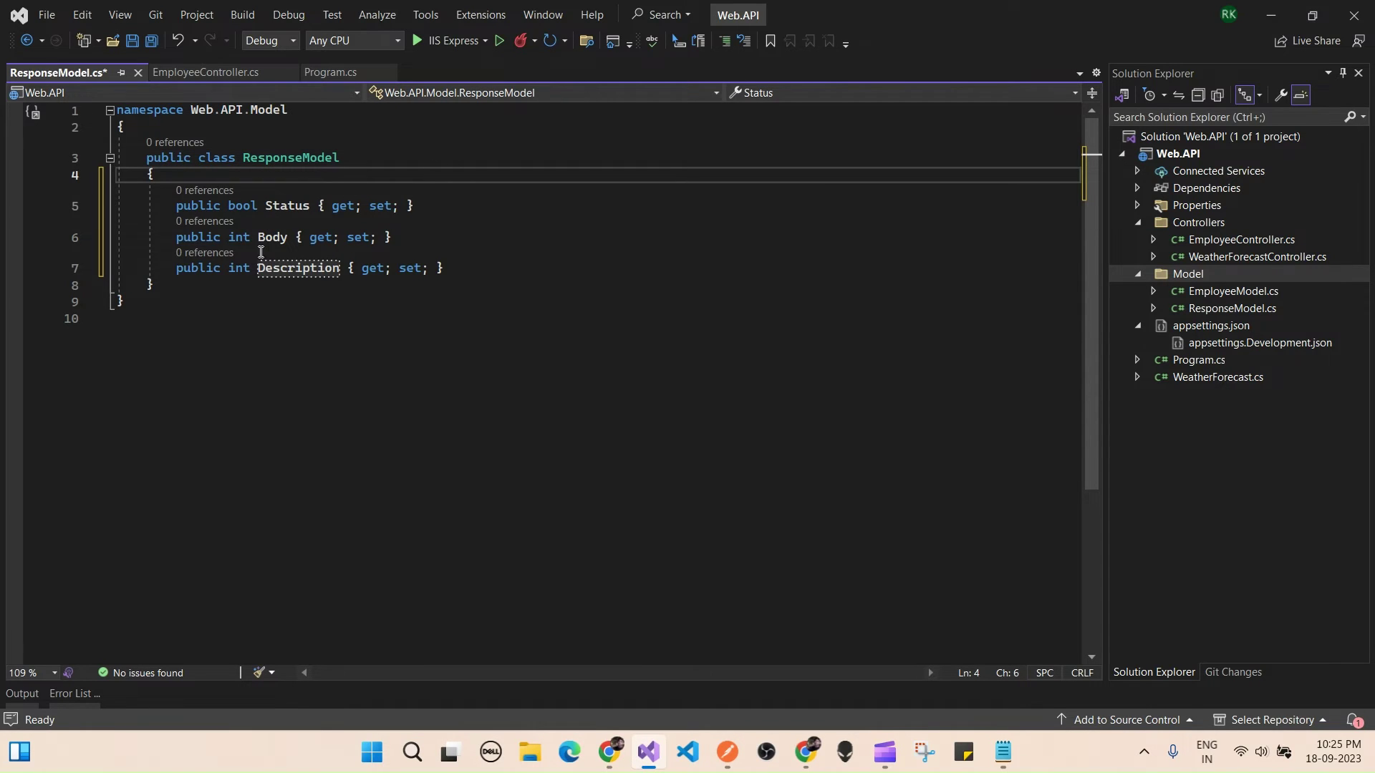
double_click(241, 269)
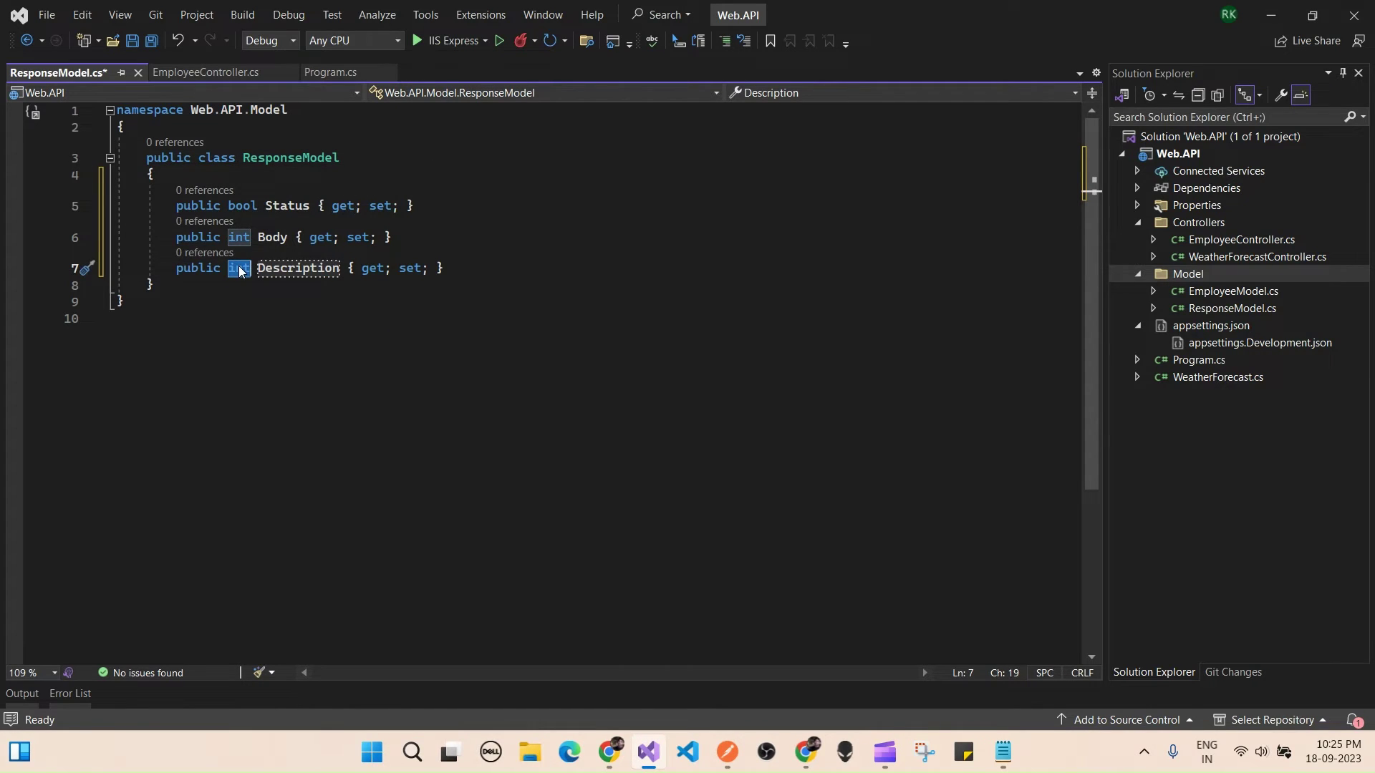
key(BackSpace)
text(string)
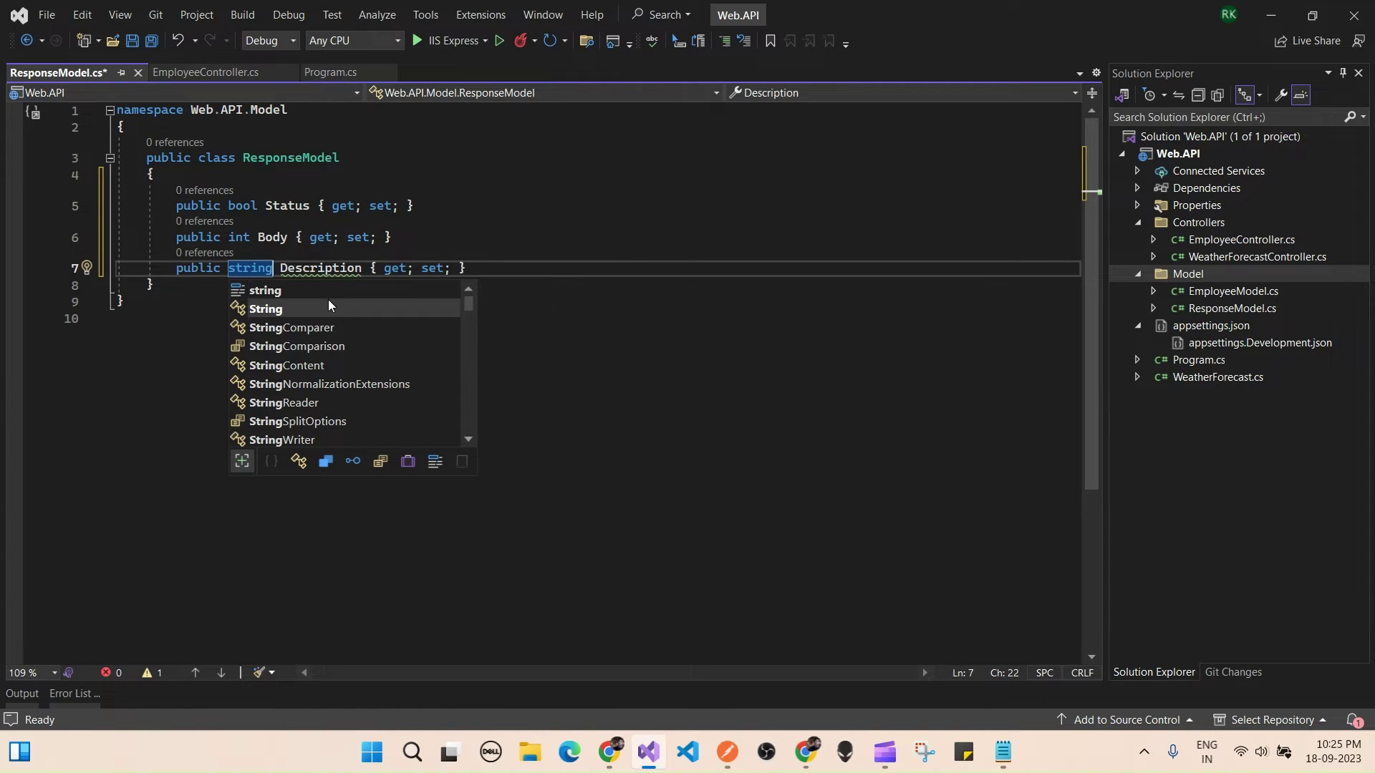
click(397, 368)
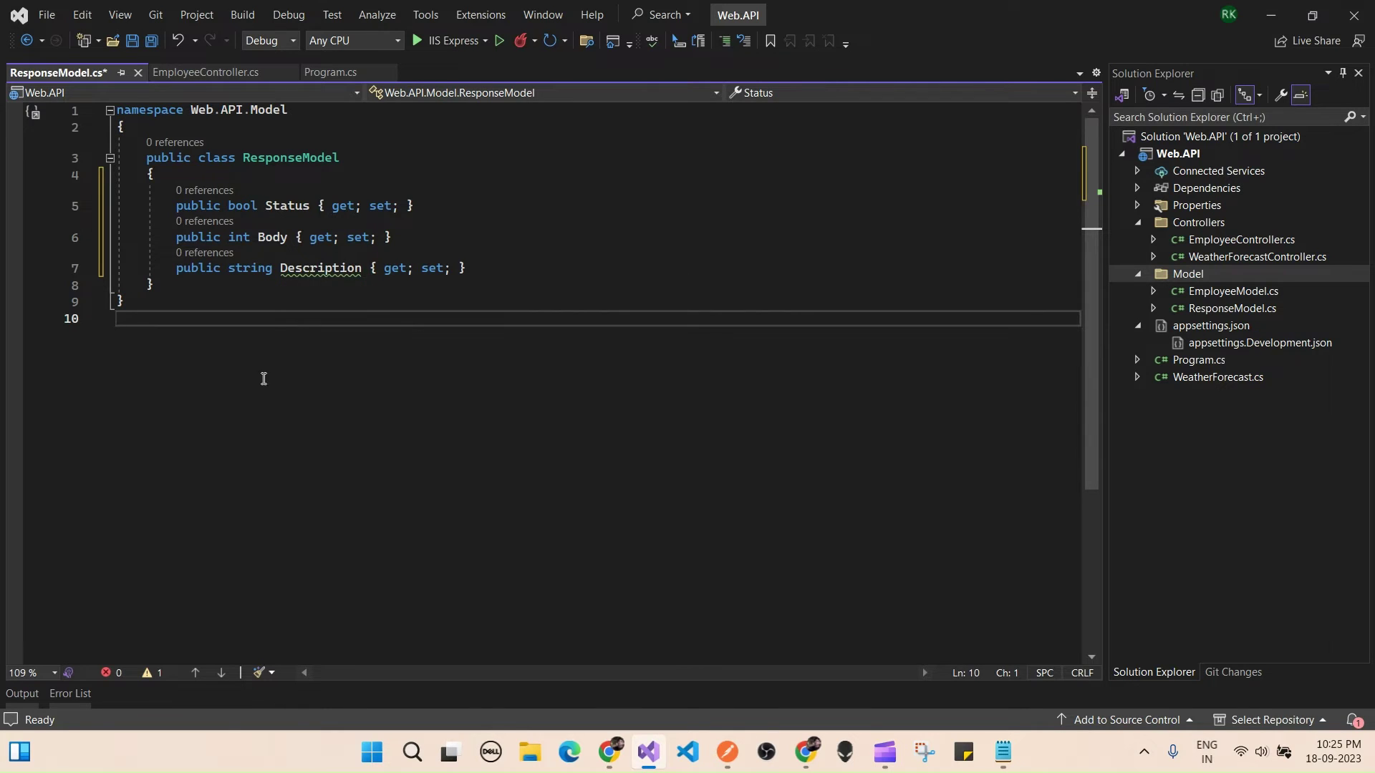
Change Body's type to T, declare the class as ResponseModel<T>, and save
click(243, 237)
click(282, 337)
click(244, 237)
double_click(244, 238)
text(t)
double_click(242, 240)
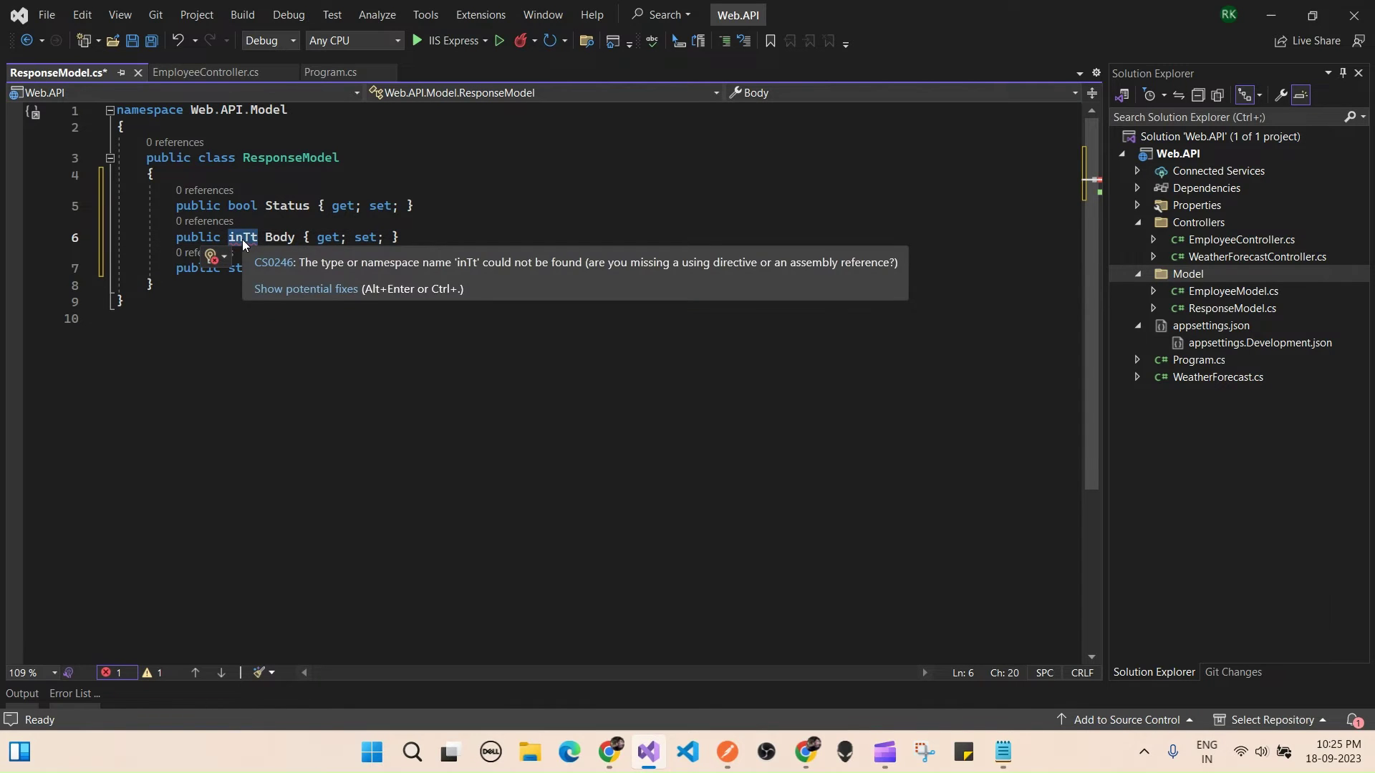
text(T)
click(473, 207)
click(419, 157)
text(<)
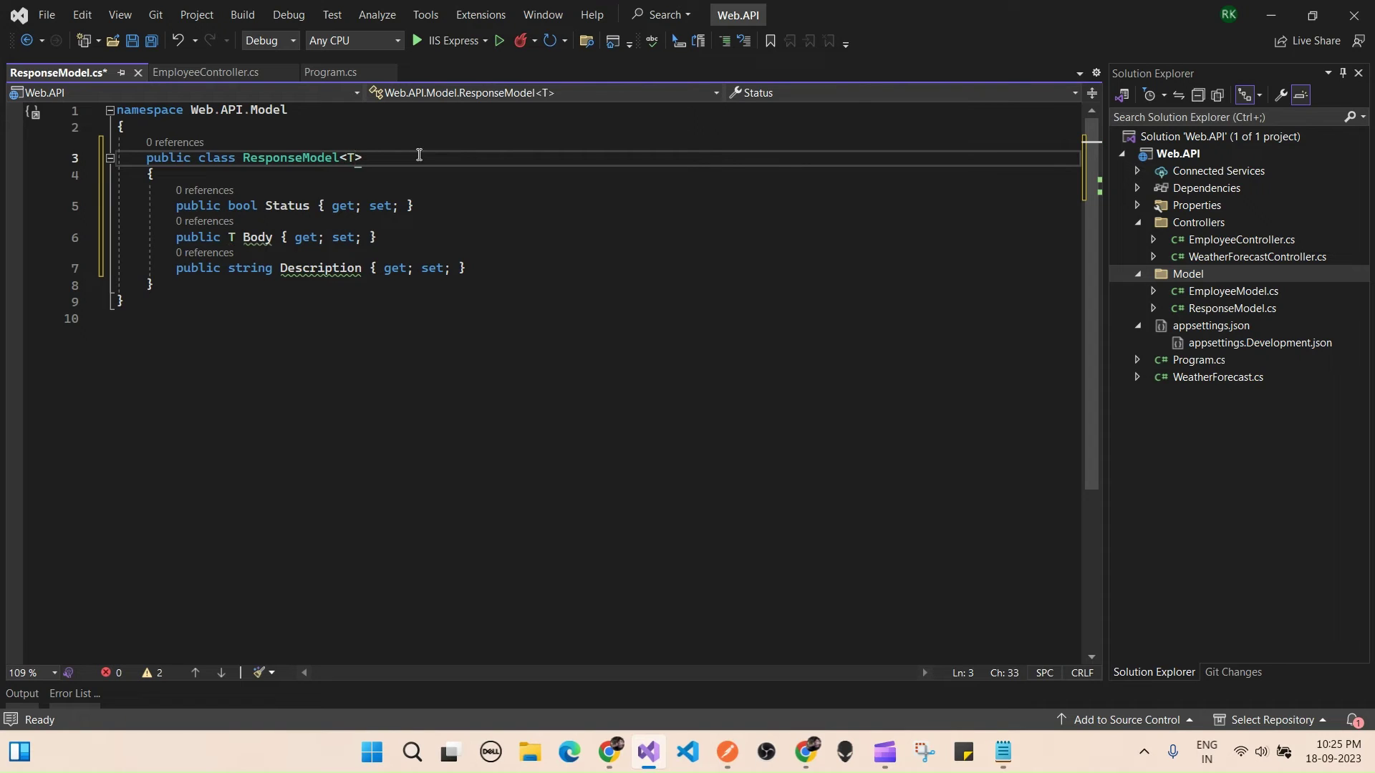
text(T)
click(412, 205)
key(ctrl+s)
click(467, 267)
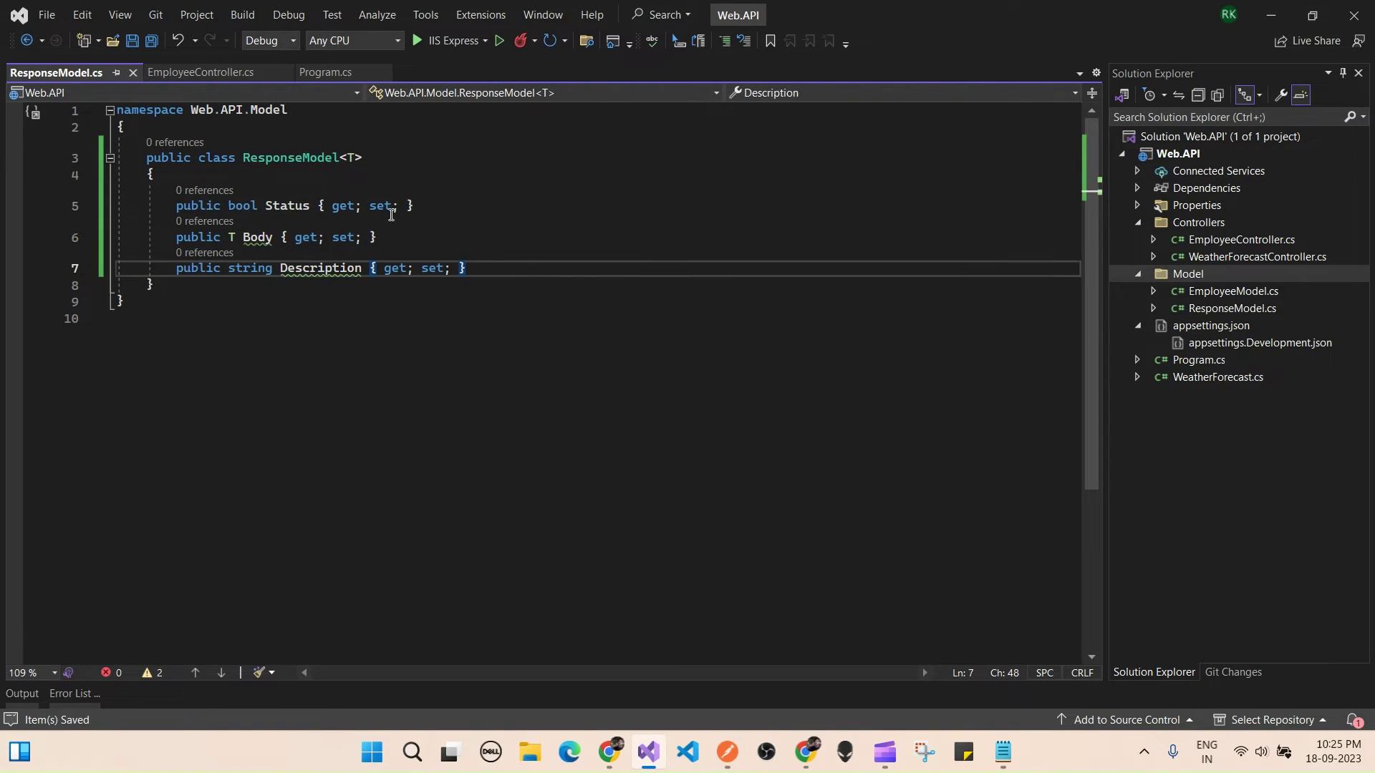
Review the Status and Description properties in ResponseModel
double_click(278, 211)
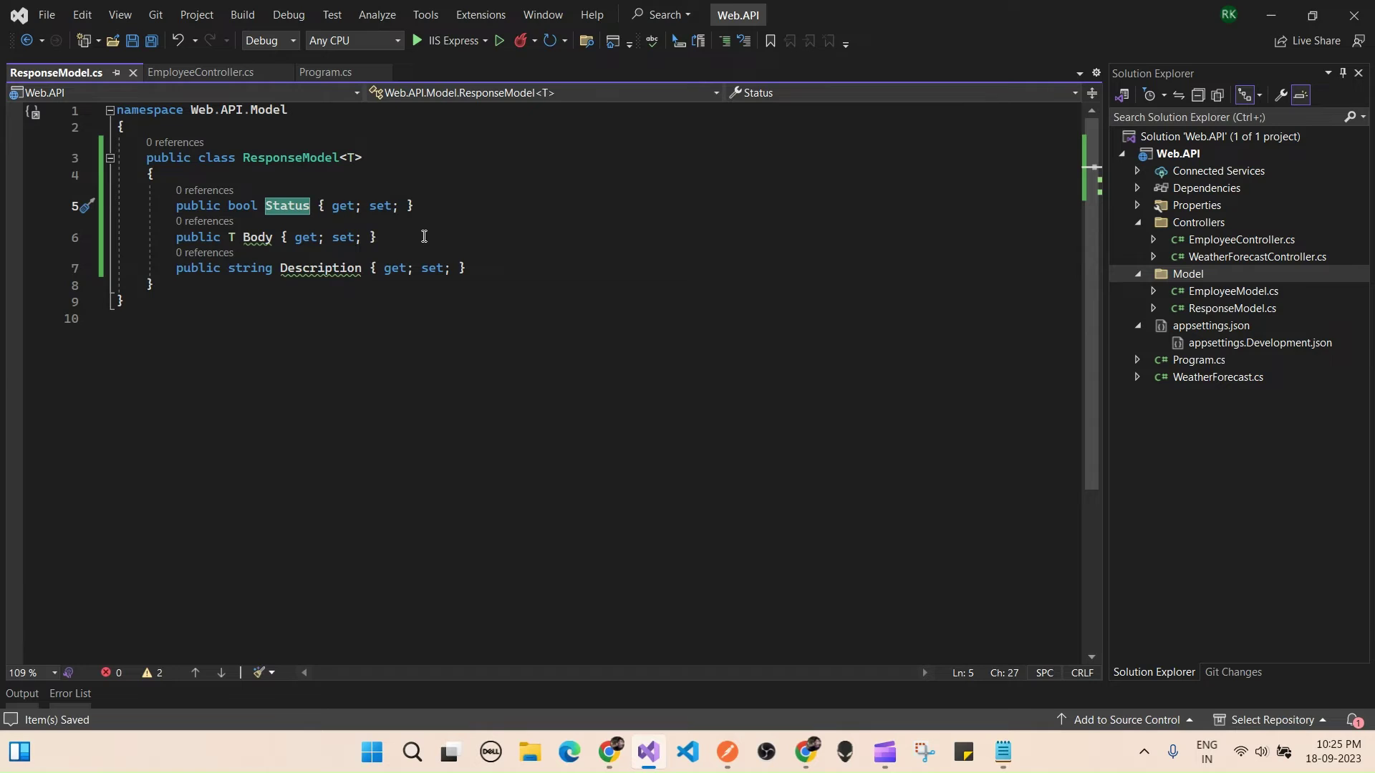
mouse_move(258, 237)
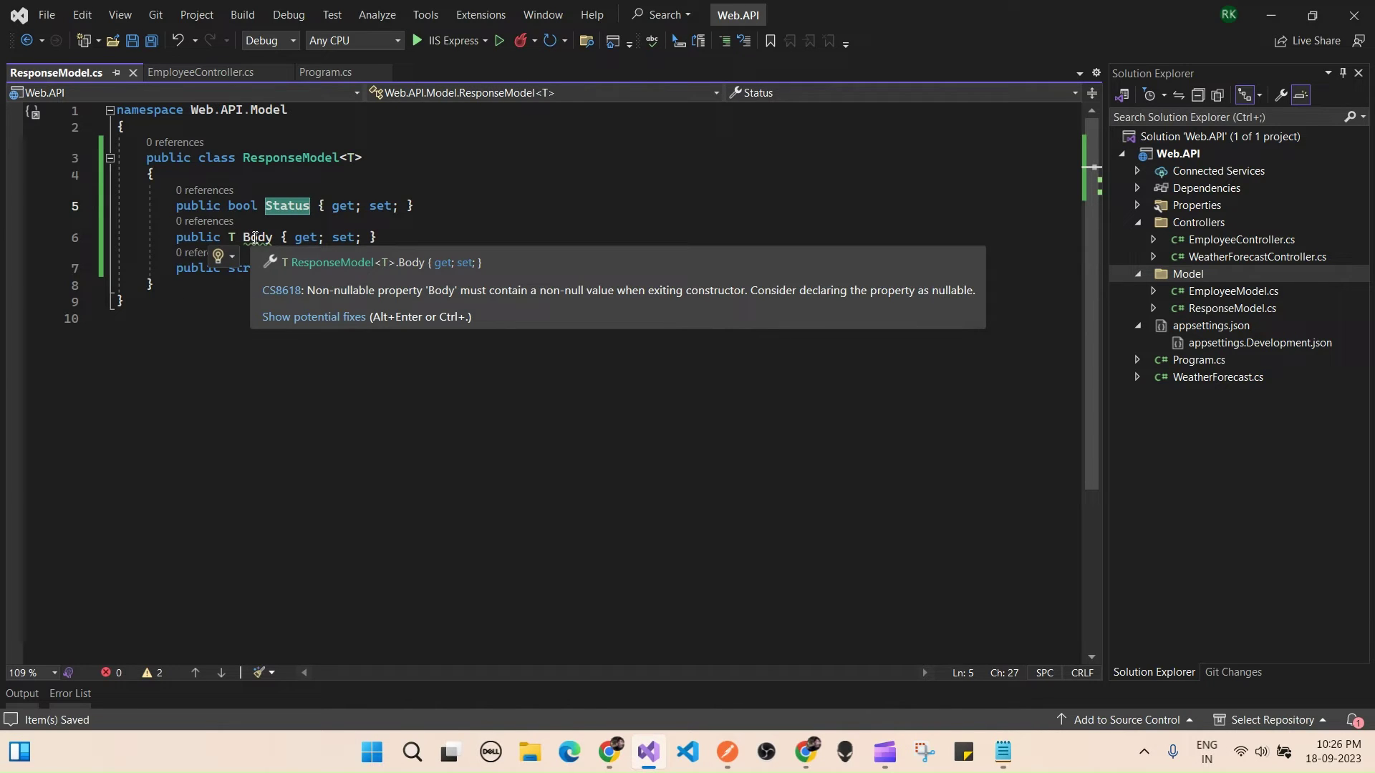
double_click(301, 269)
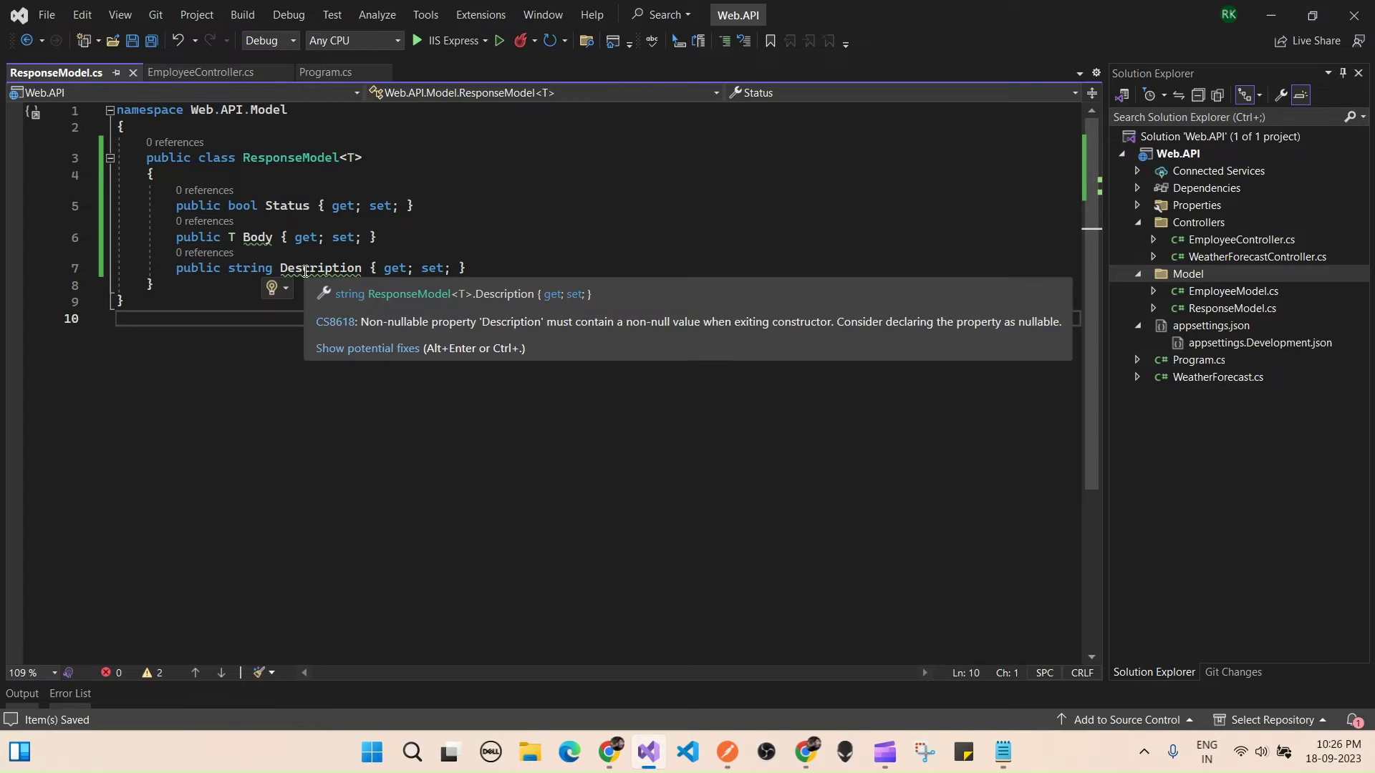
click(284, 361)
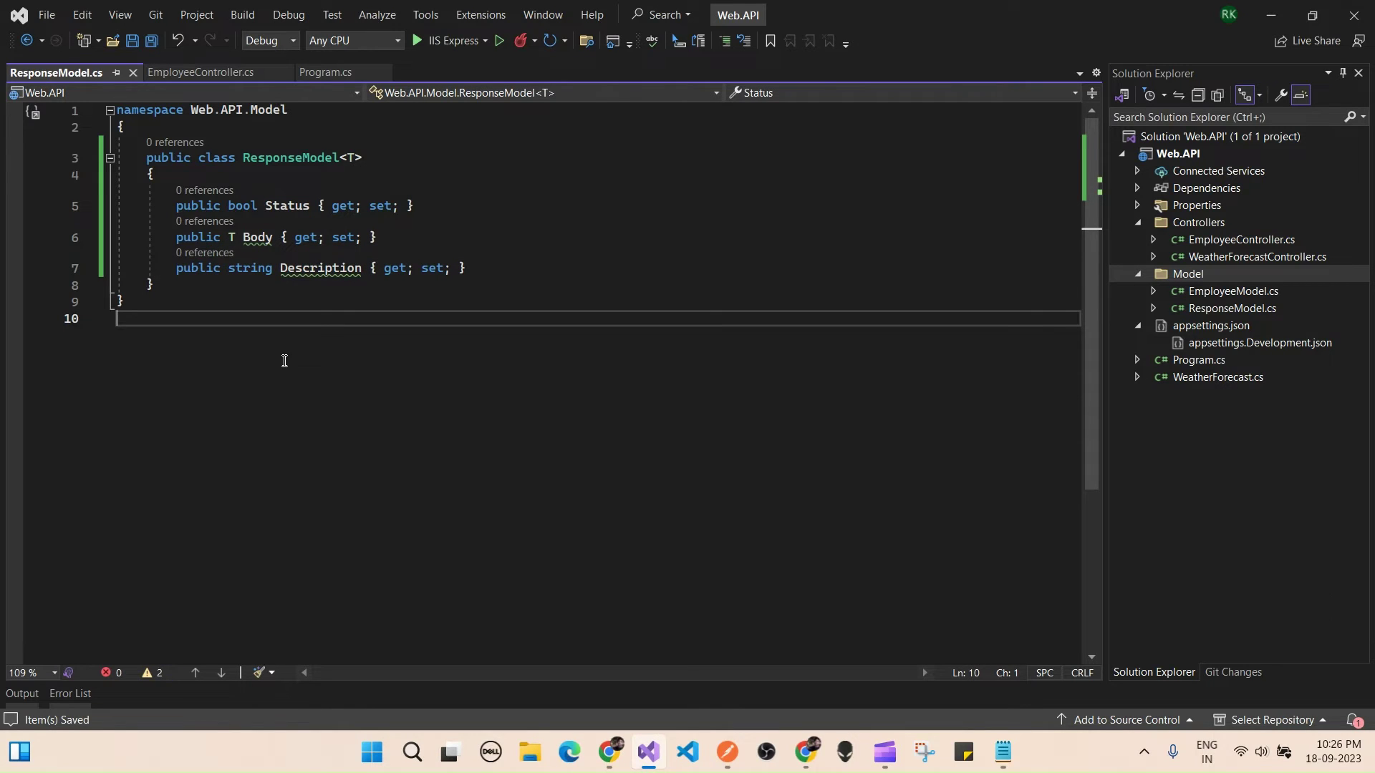
click(385, 175)
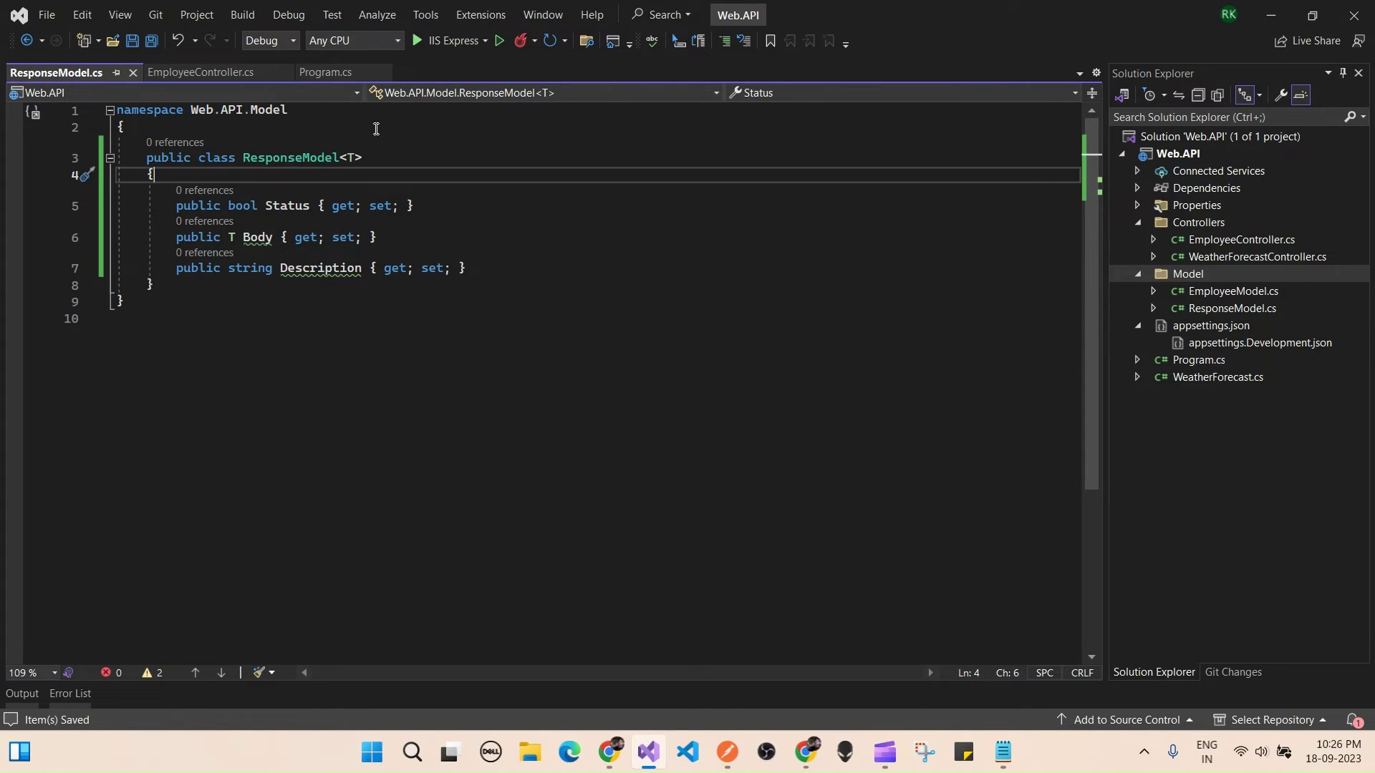
click(182, 127)
In GetEmployee, declare var response = new ResponseModel<string>()
click(134, 73)
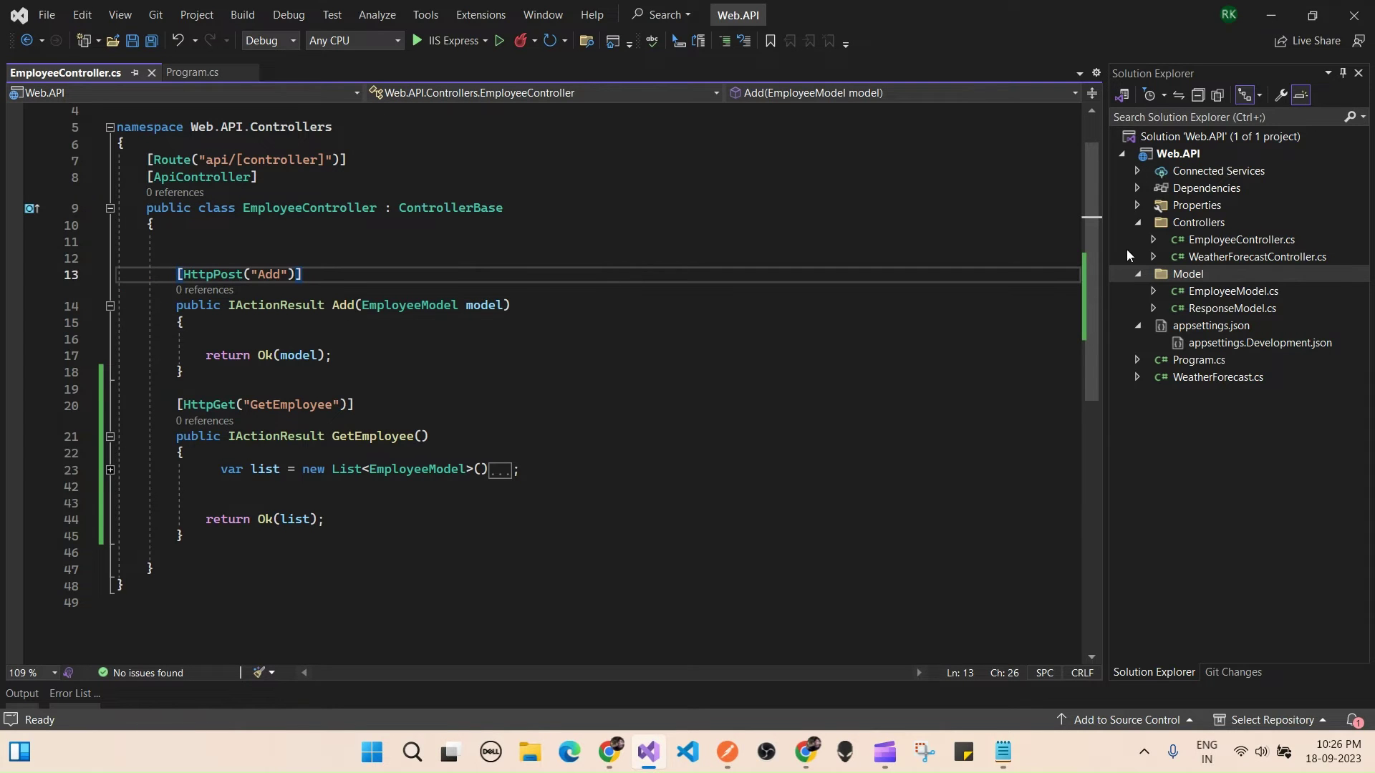
click(470, 436)
scroll(469, 408, down, 3)
click(309, 340)
click(258, 303)
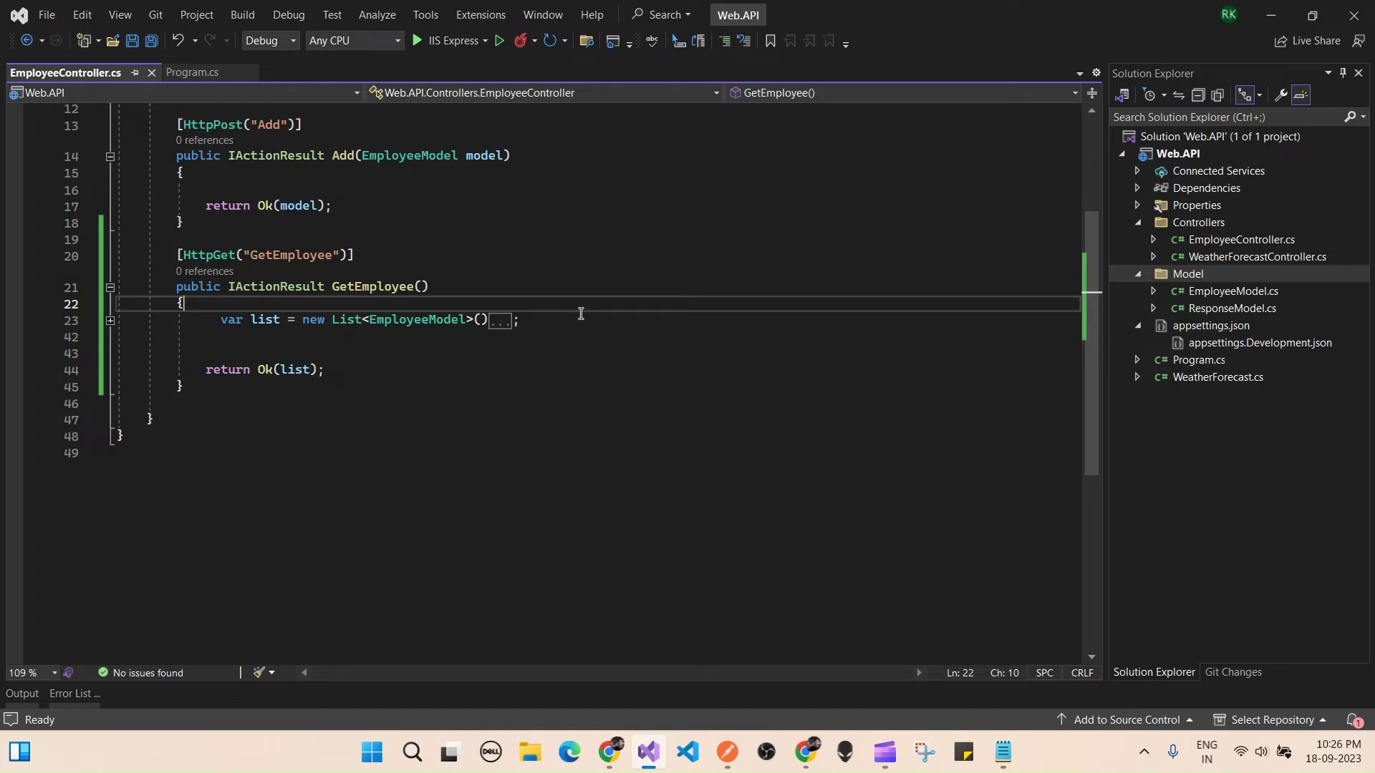
key(Return)
key(Return)
key(Up)
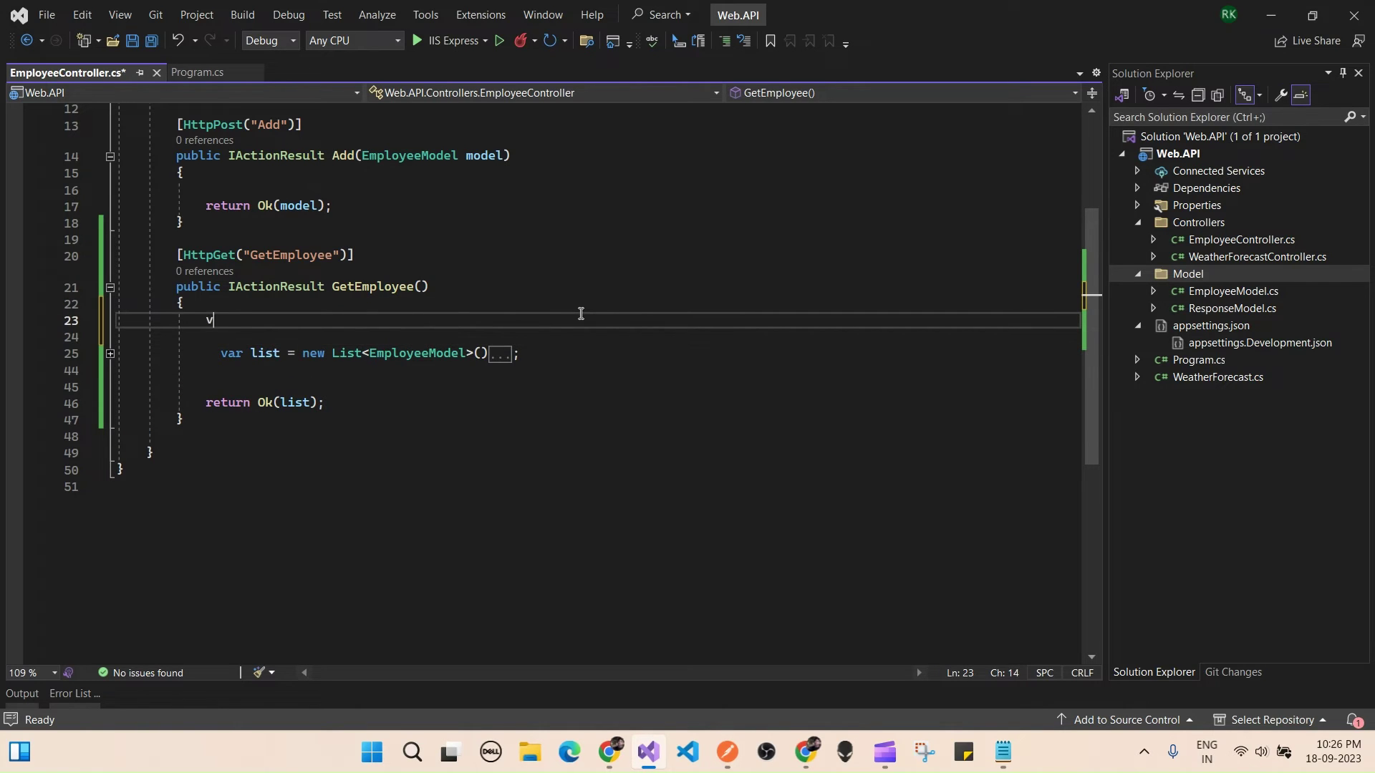
text(ar response = n)
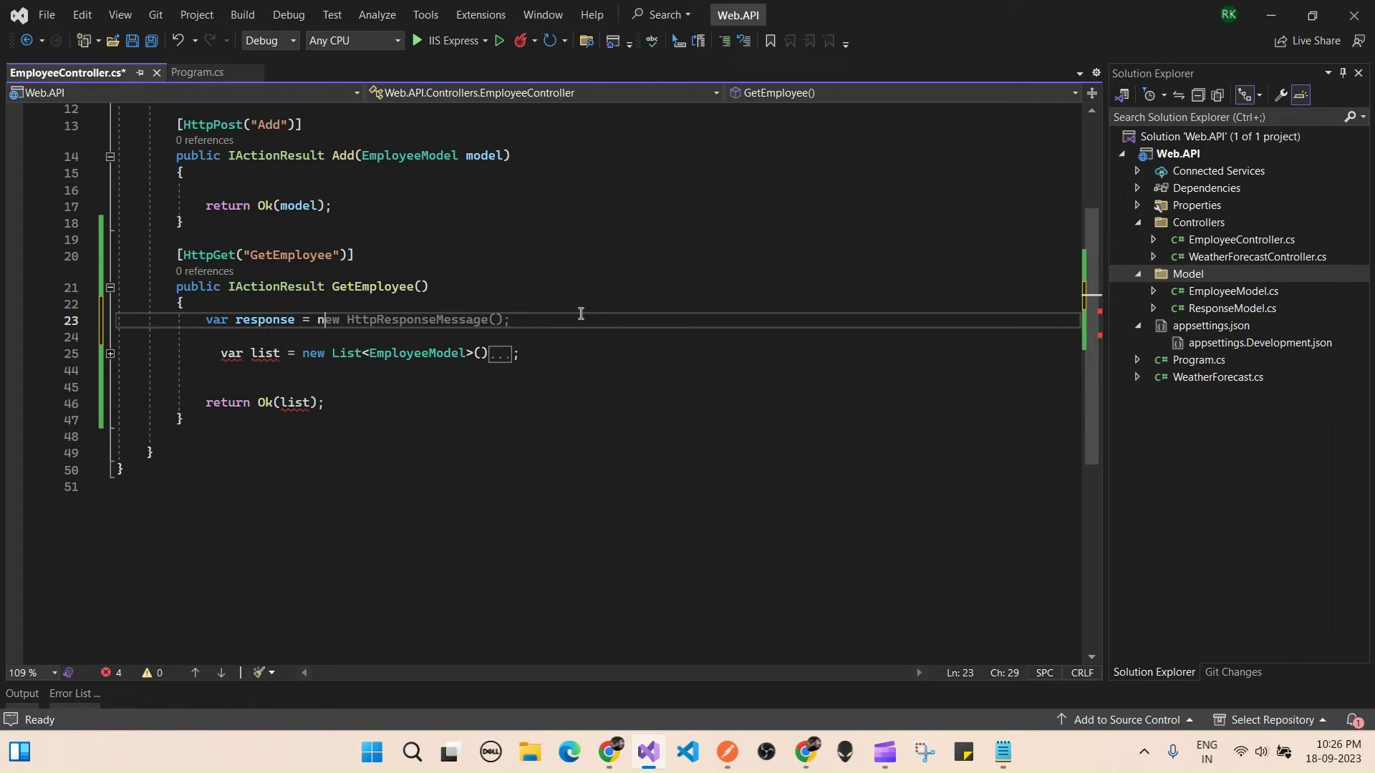
text(ew <)
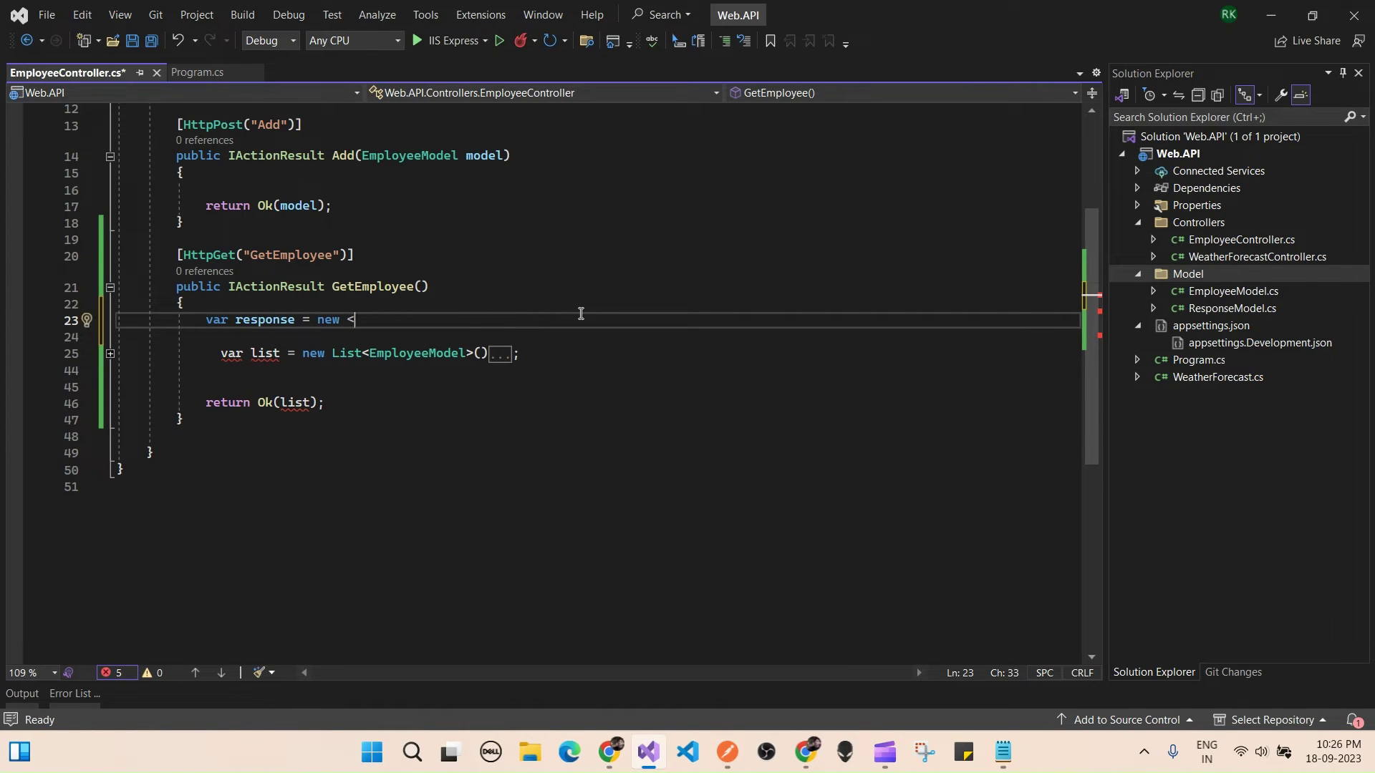
key(BackSpace)
text(Respons)
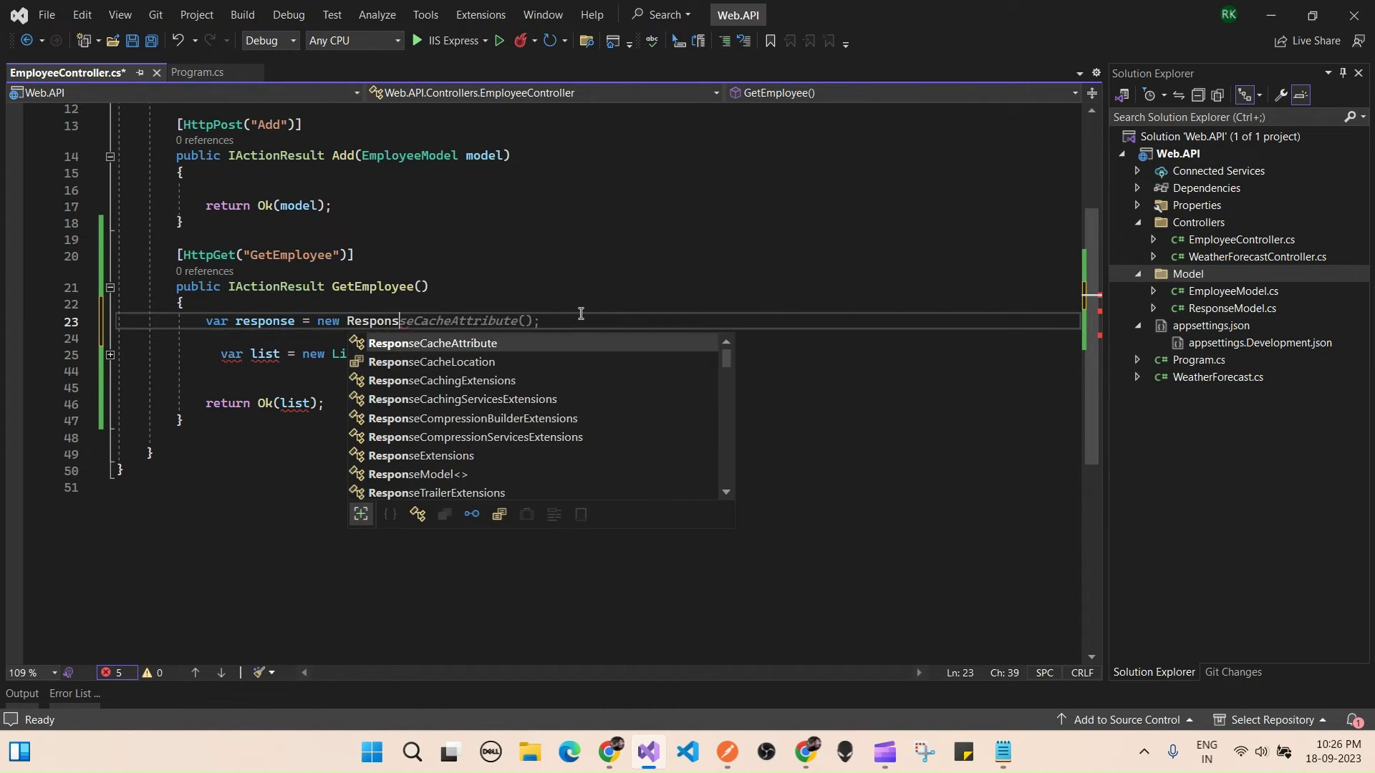
text(eMod)
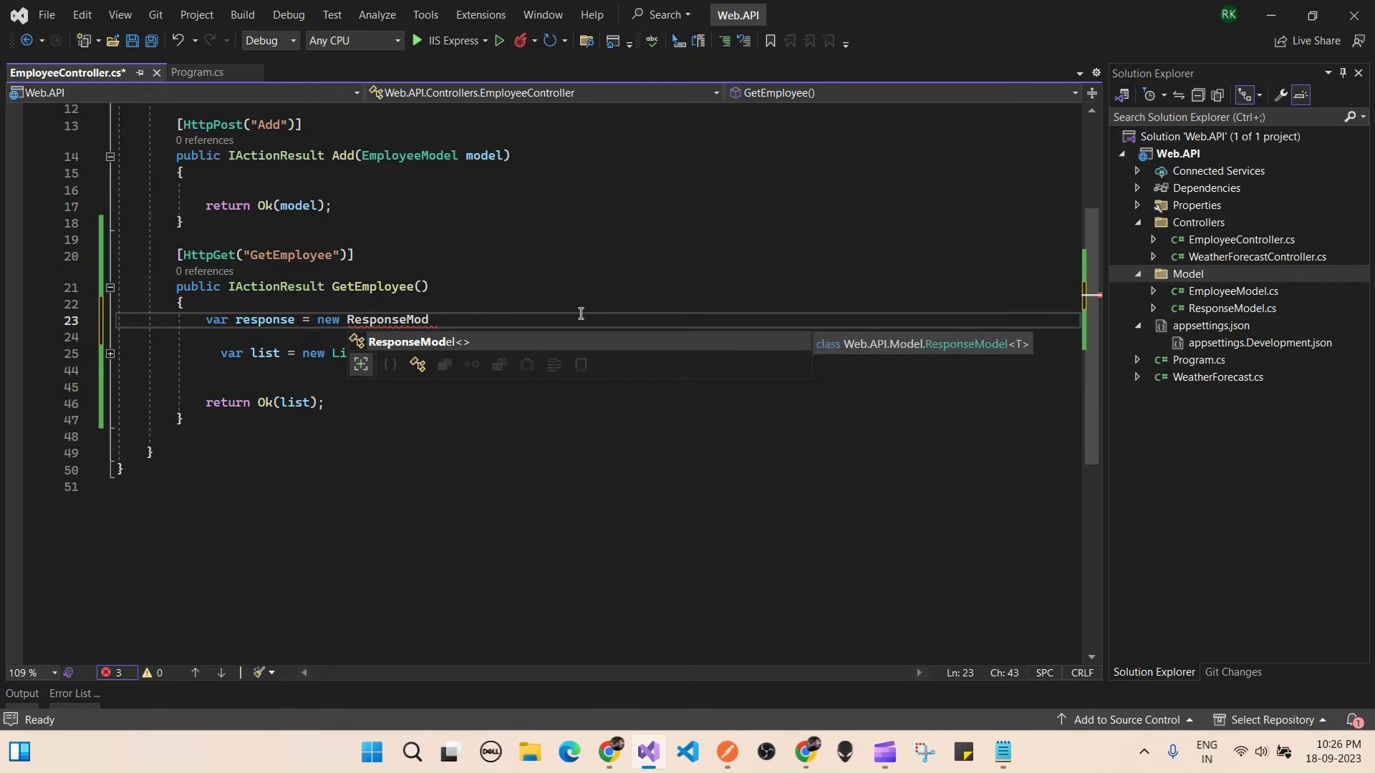
text(el<str)
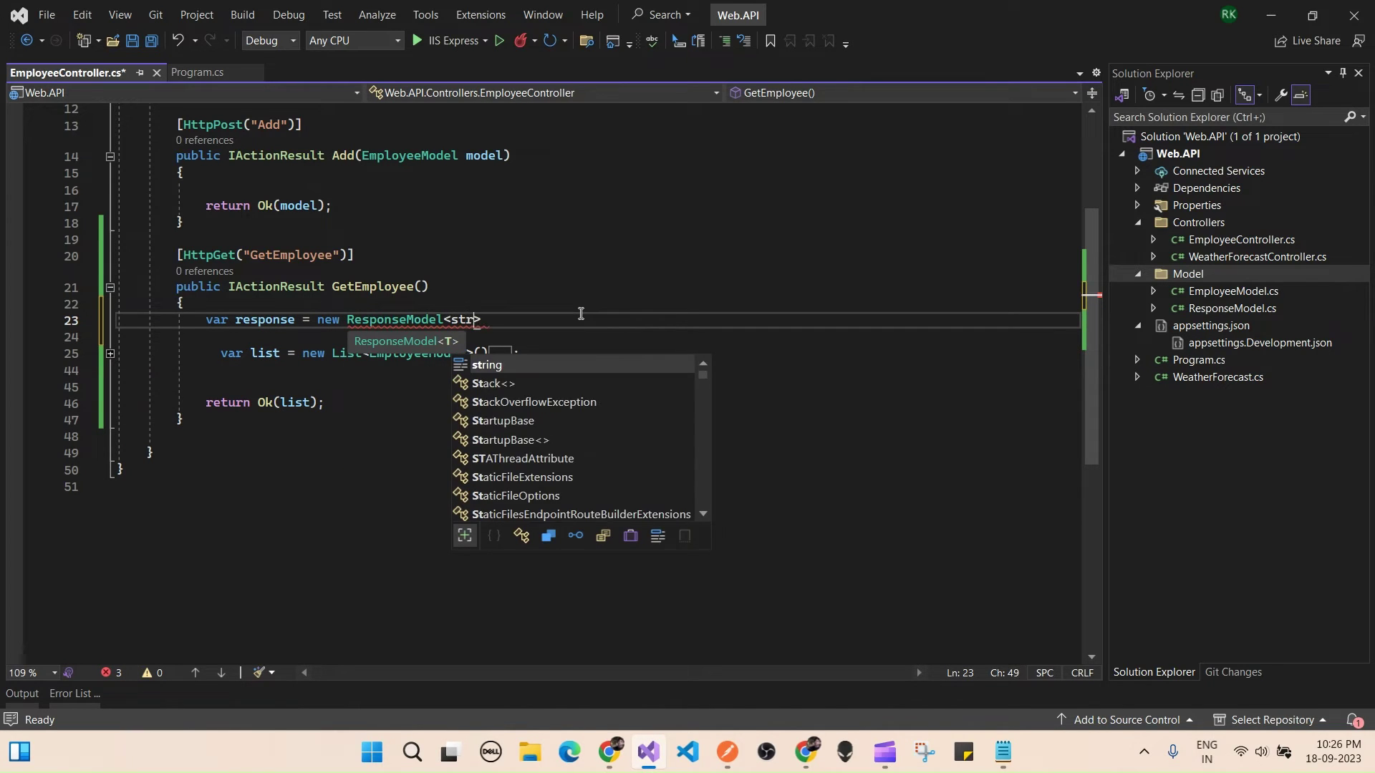
text(ing)
key(Escape)
key(Tab)
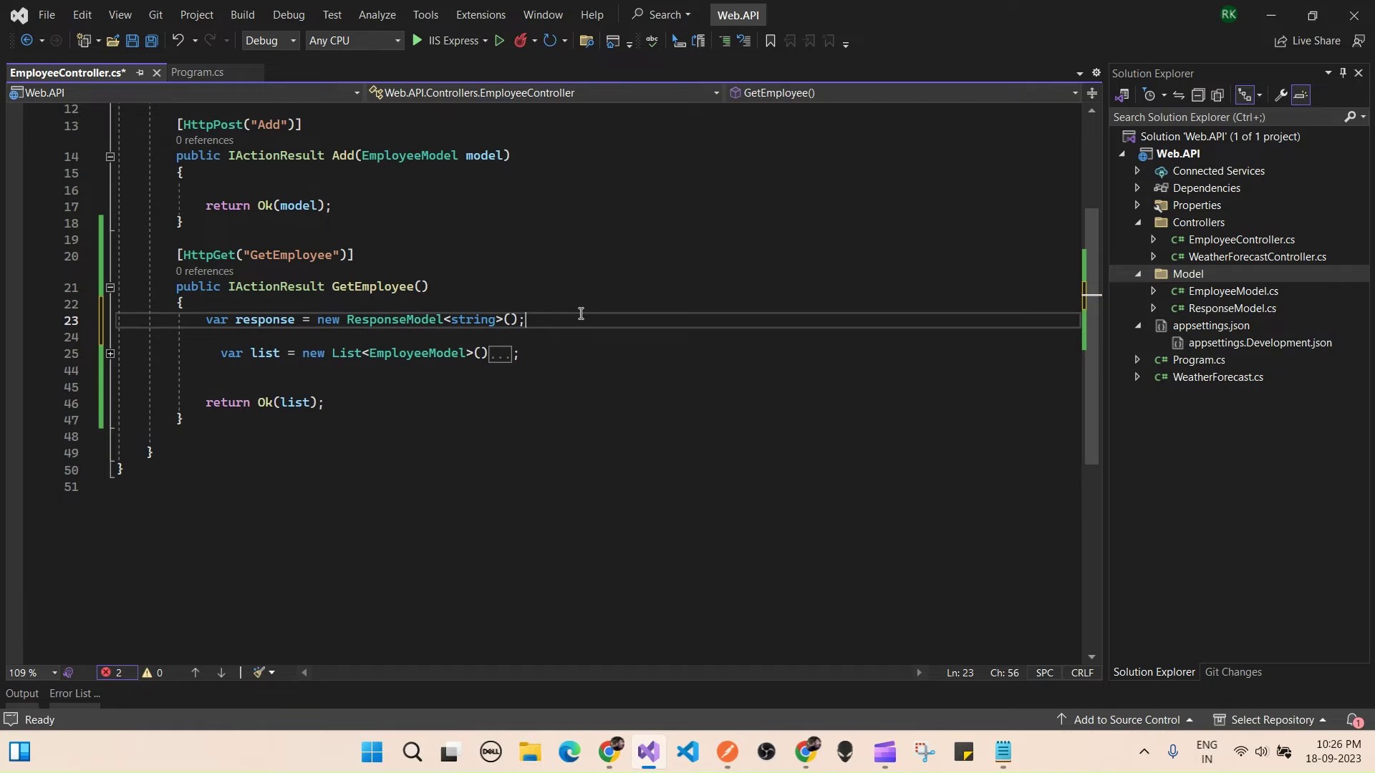
click(286, 322)
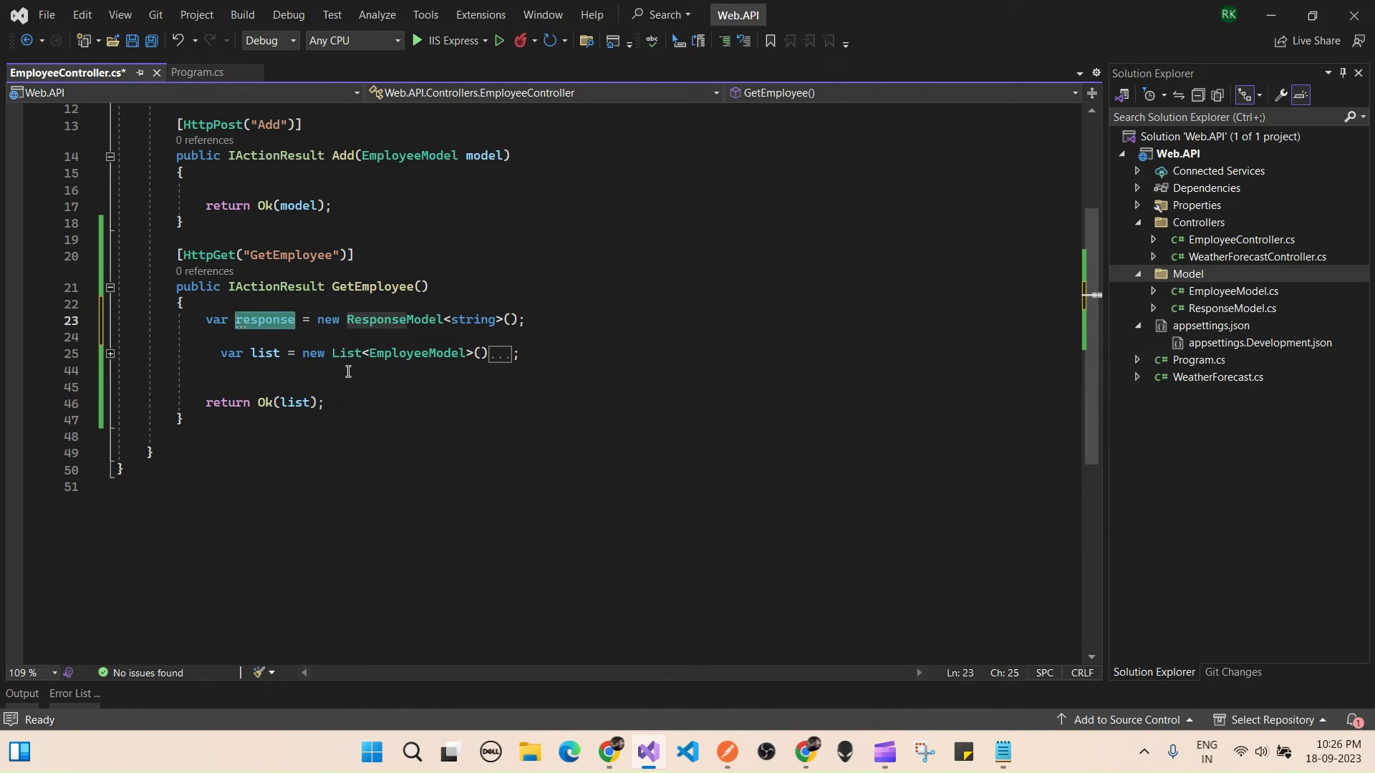
right_click(346, 370)
click(274, 508)
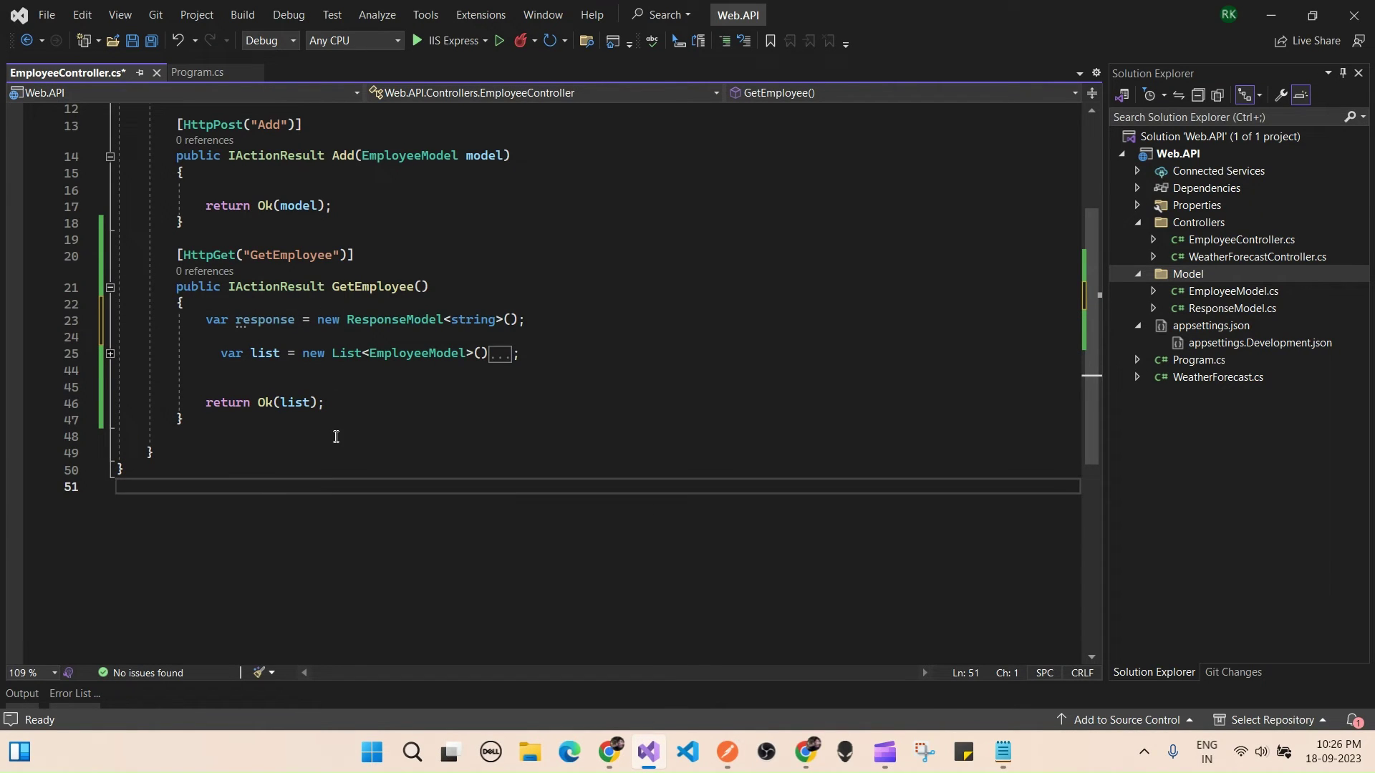
Add an if (list.Count > 0) block that sets response.Status = true
click(347, 372)
key(Return)
text(if)
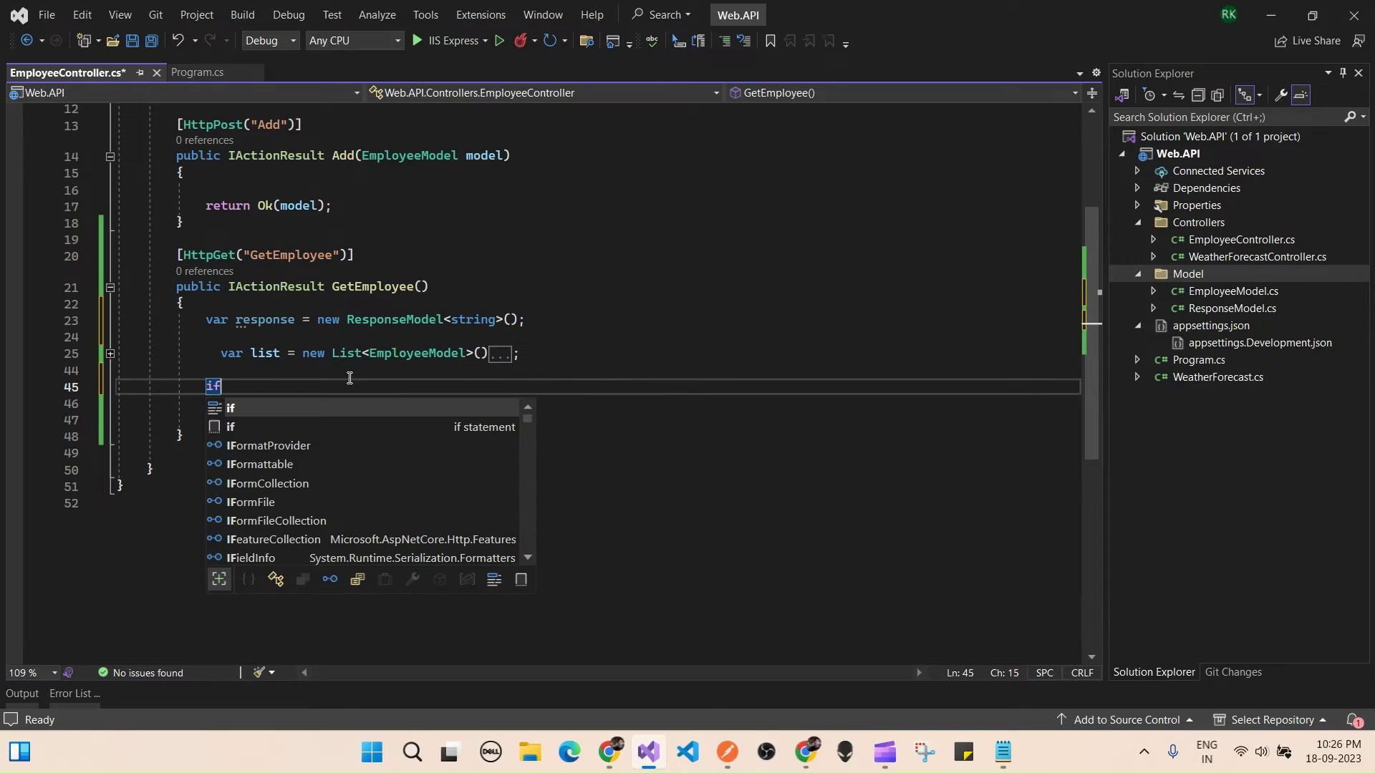
key(Escape)
text((li)
key(Tab)
key(Return)
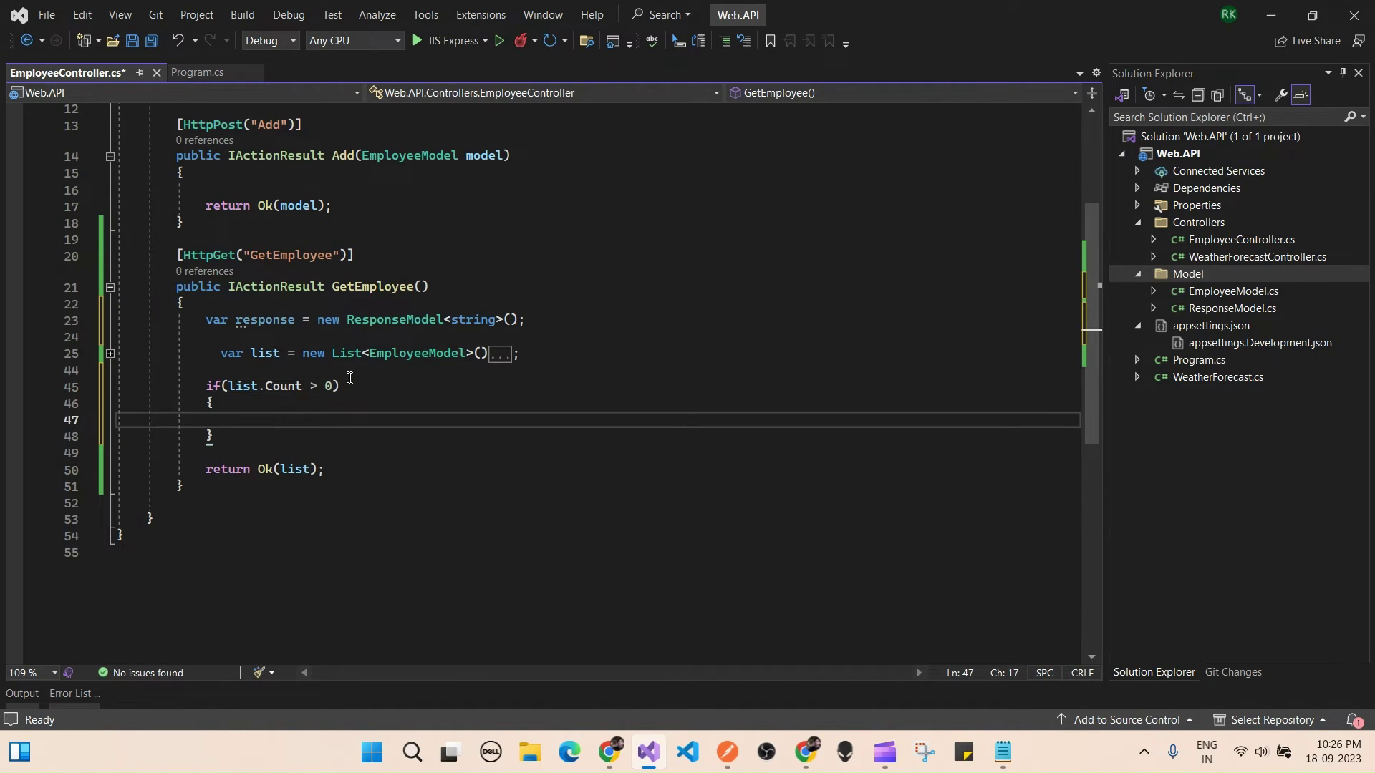
text(response.S)
key(Tab)
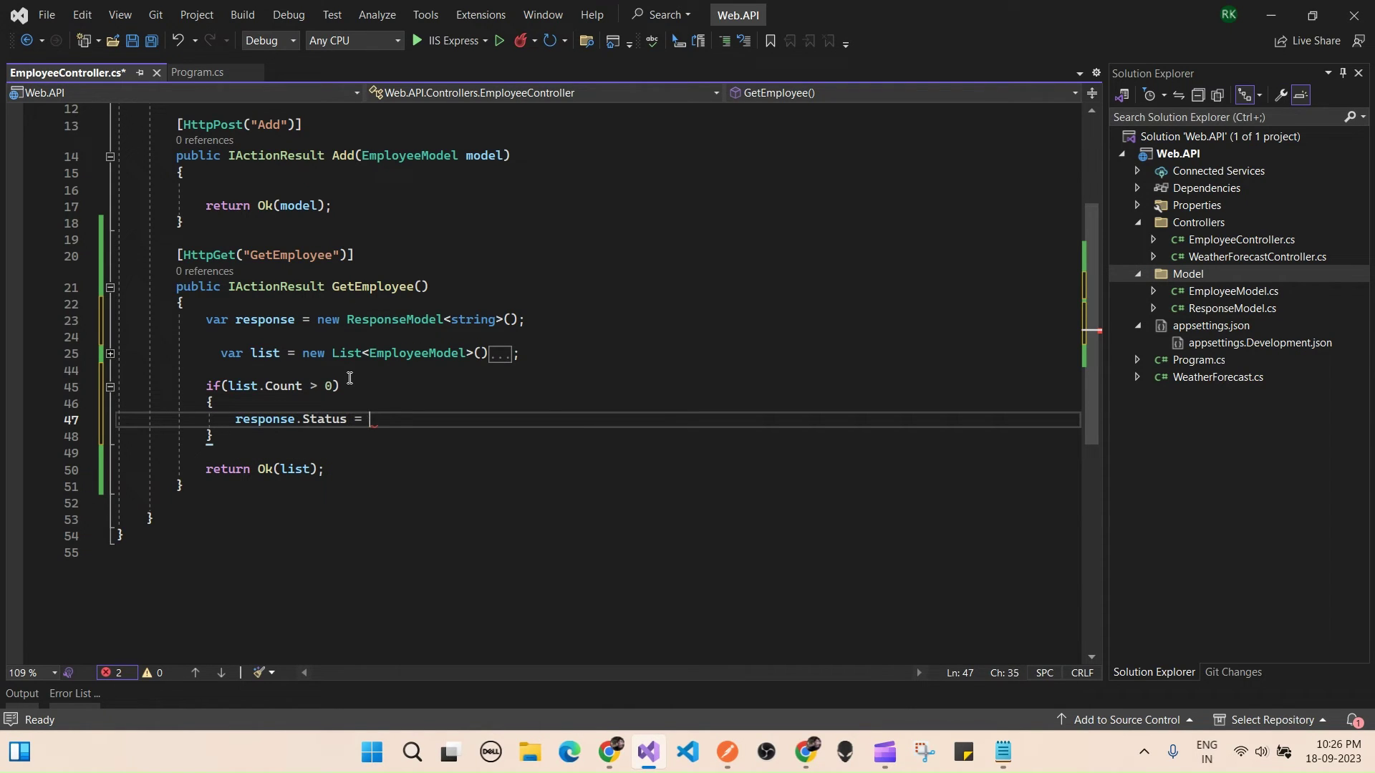
text(true,)
key(Return)
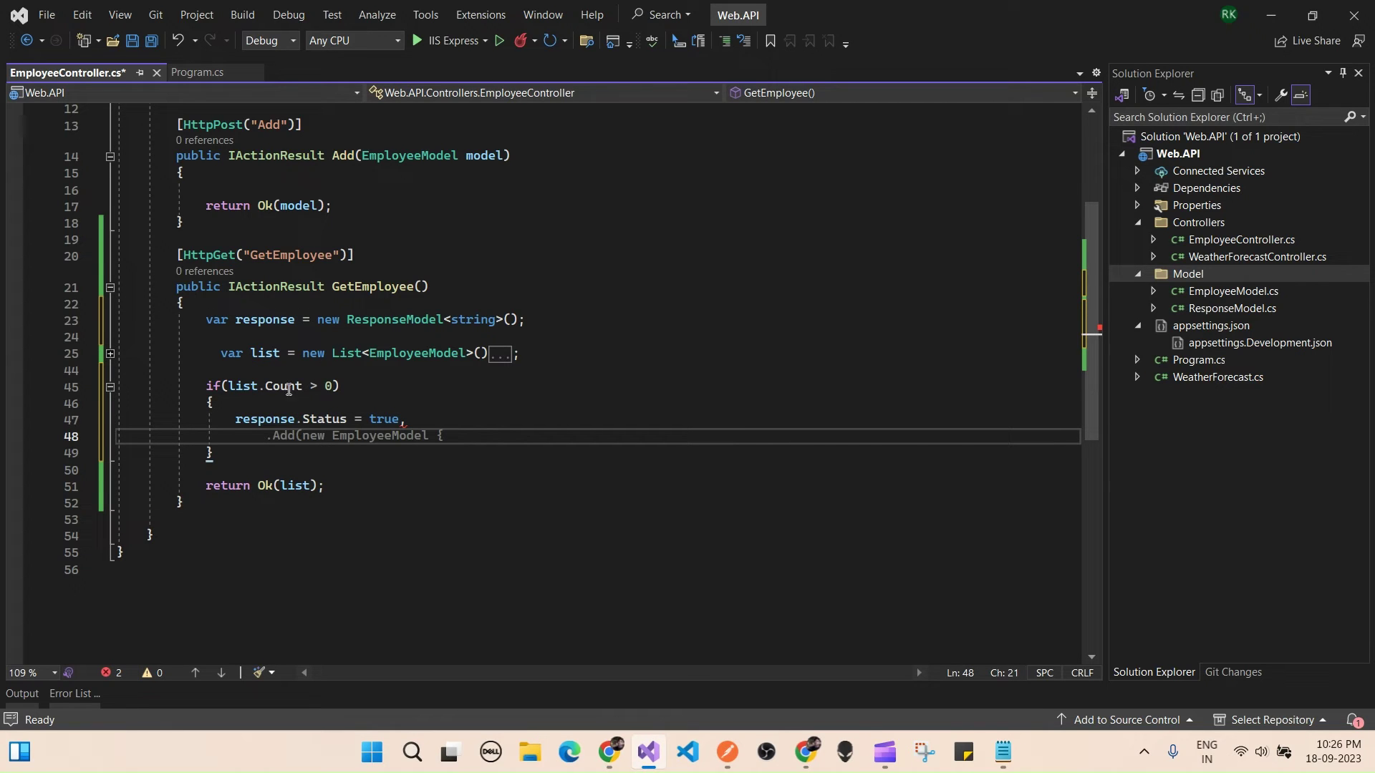
Start the response.Body assignment and select the List<EmployeeModel> type for copying
click(422, 425)
text(;)
key(Return)
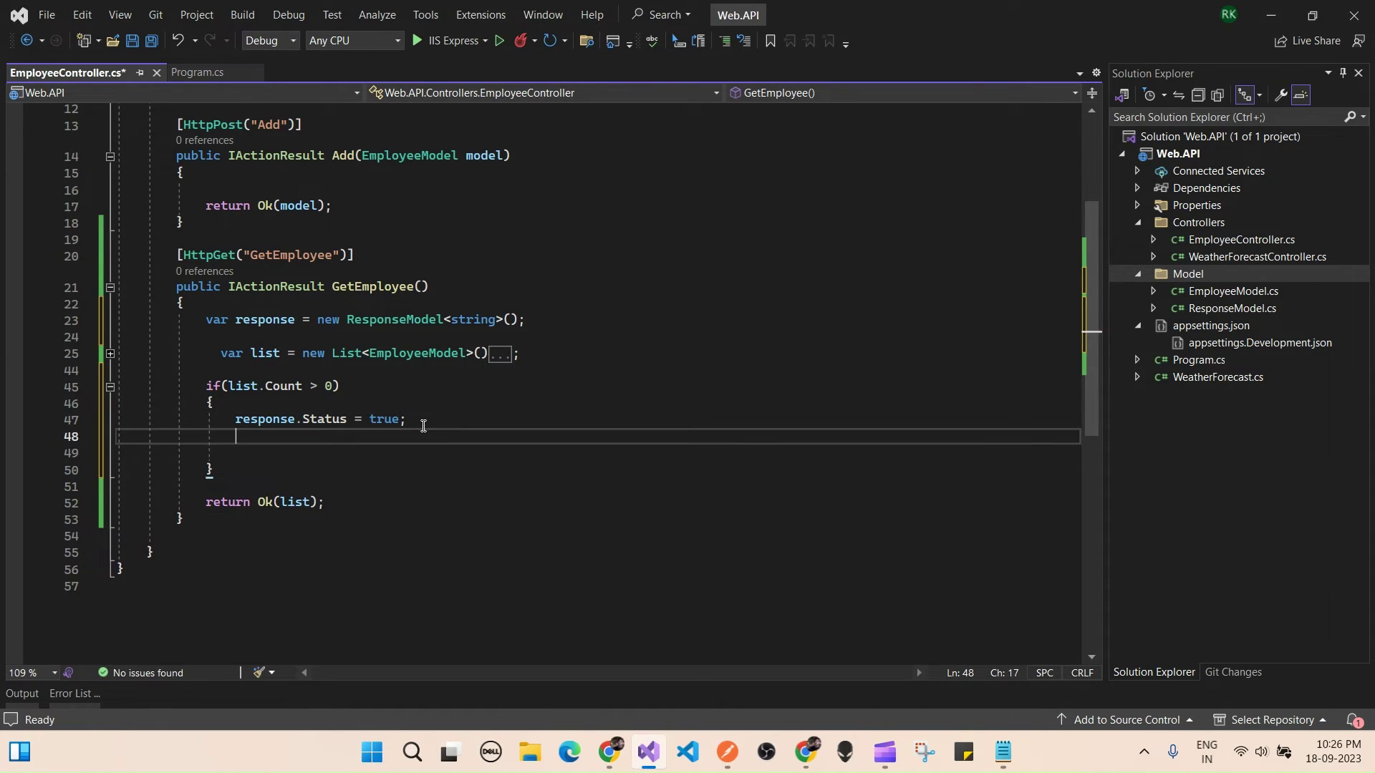
text(re)
key(Tab)
text(.Body =)
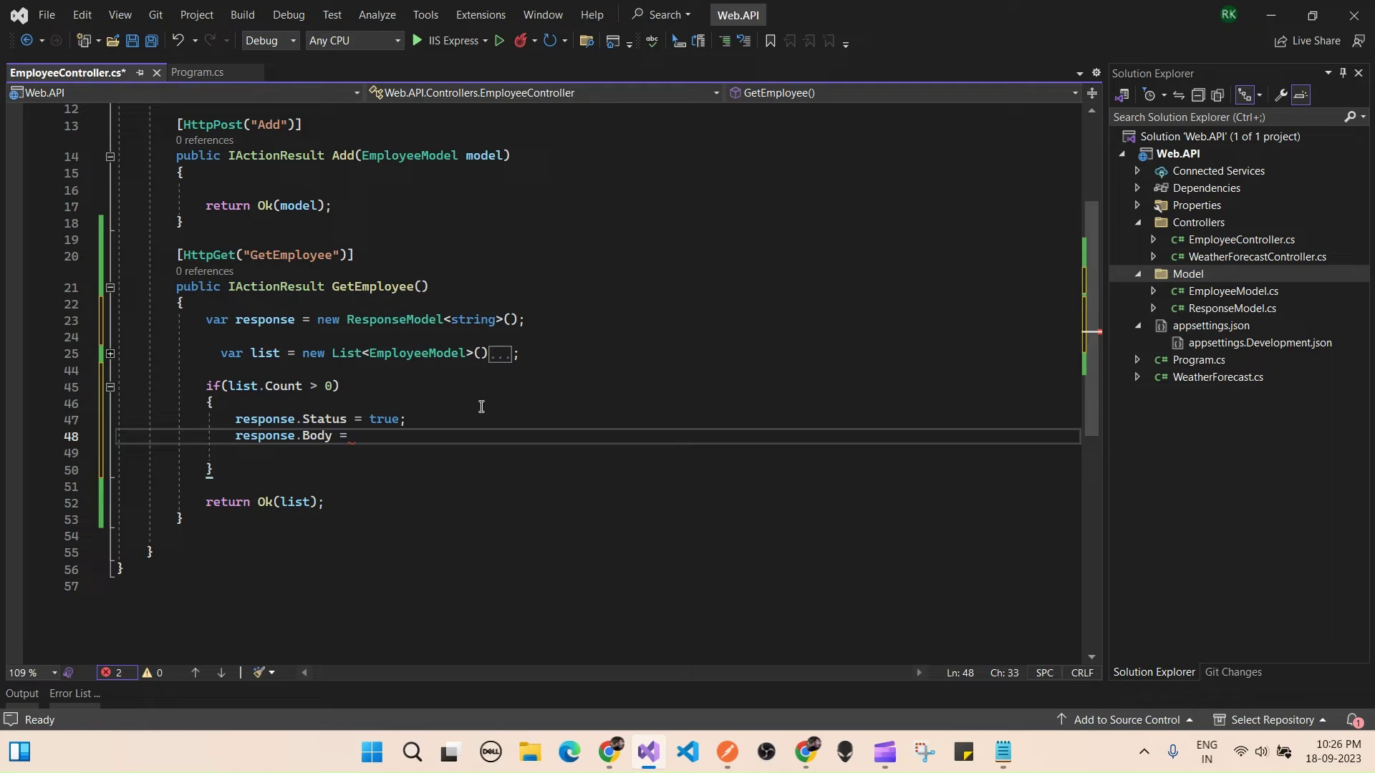
click(481, 406)
click(481, 320)
click(377, 370)
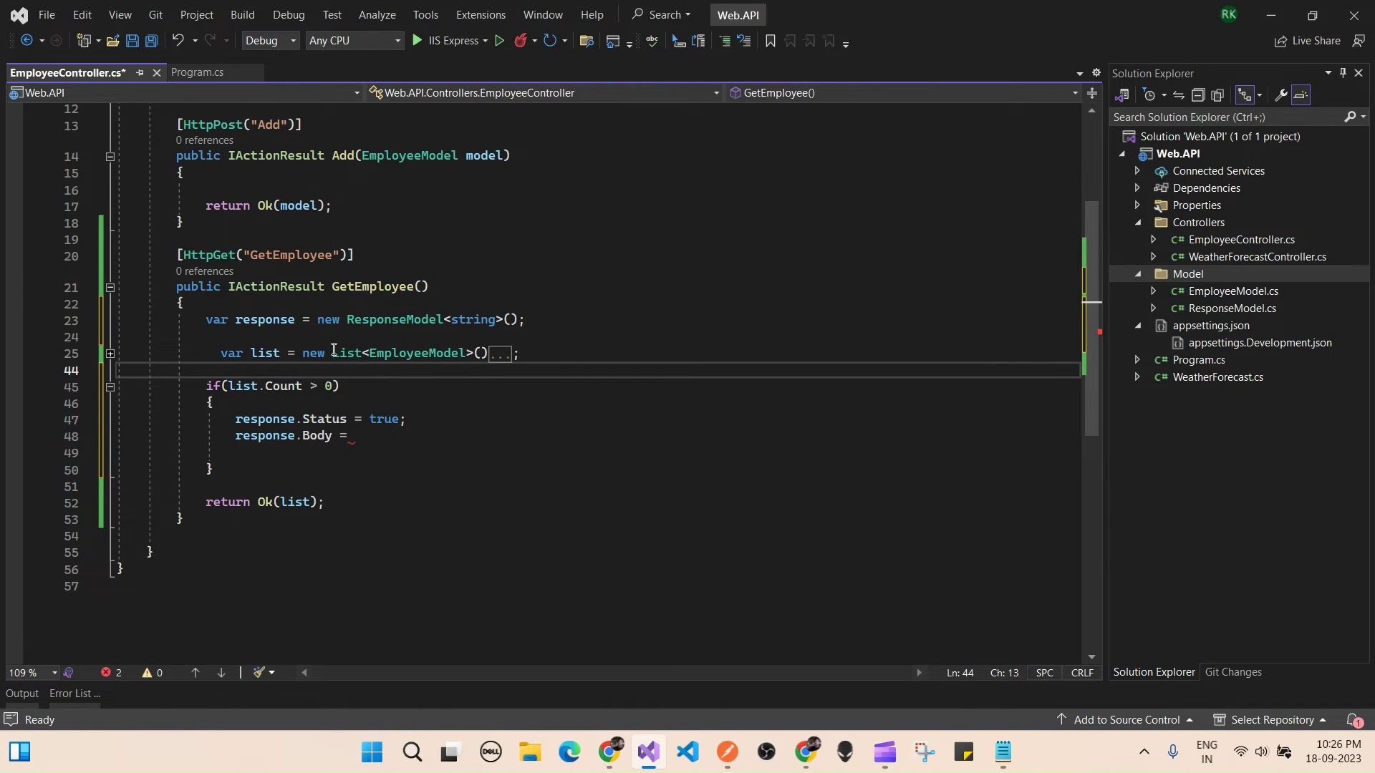
drag(333, 353, 472, 358)
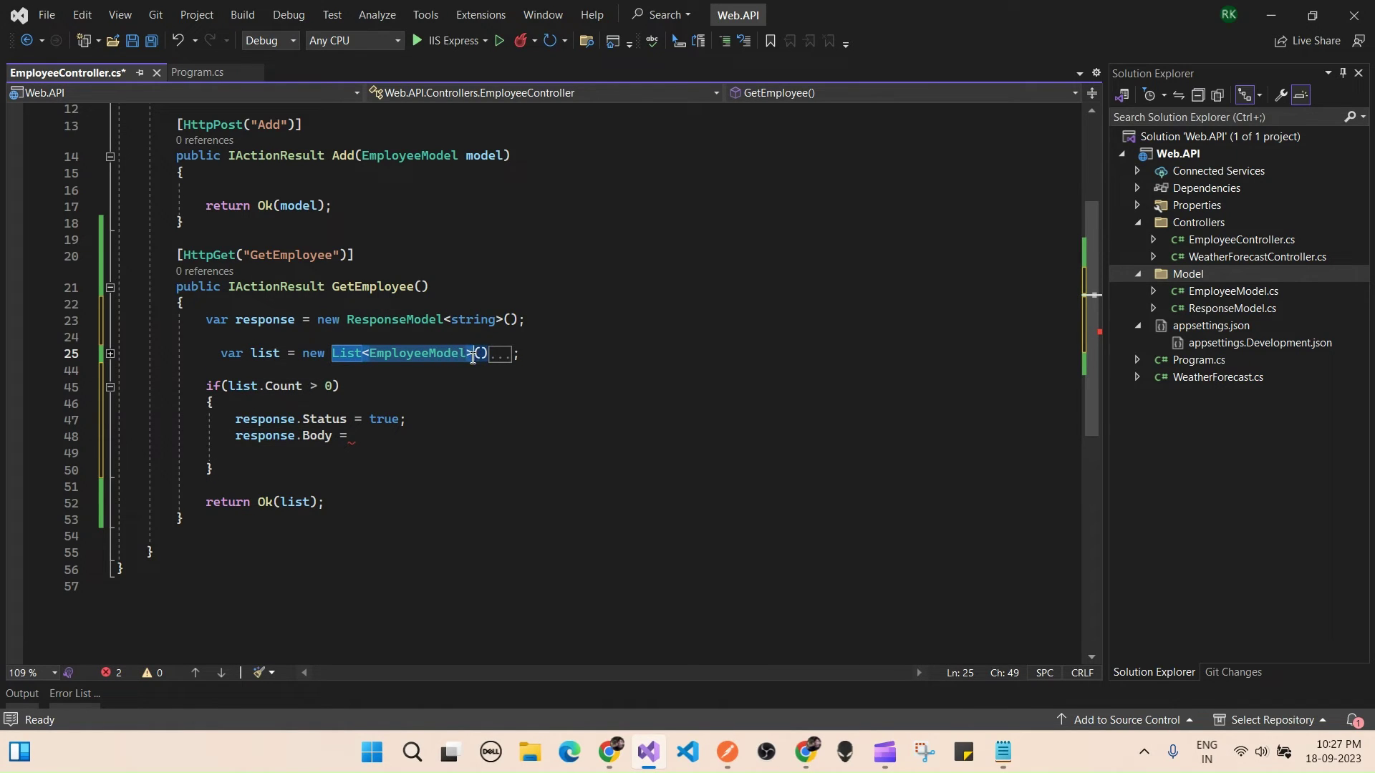
Change the response type argument from string to List<EmployeeModel> and save
key(ctrl+c)
double_click(474, 319)
key(ctrl+v)
click(446, 370)
key(ctrl+s)
Complete response.Body = list, save, and remove the empty line in the if block
click(433, 389)
click(366, 435)
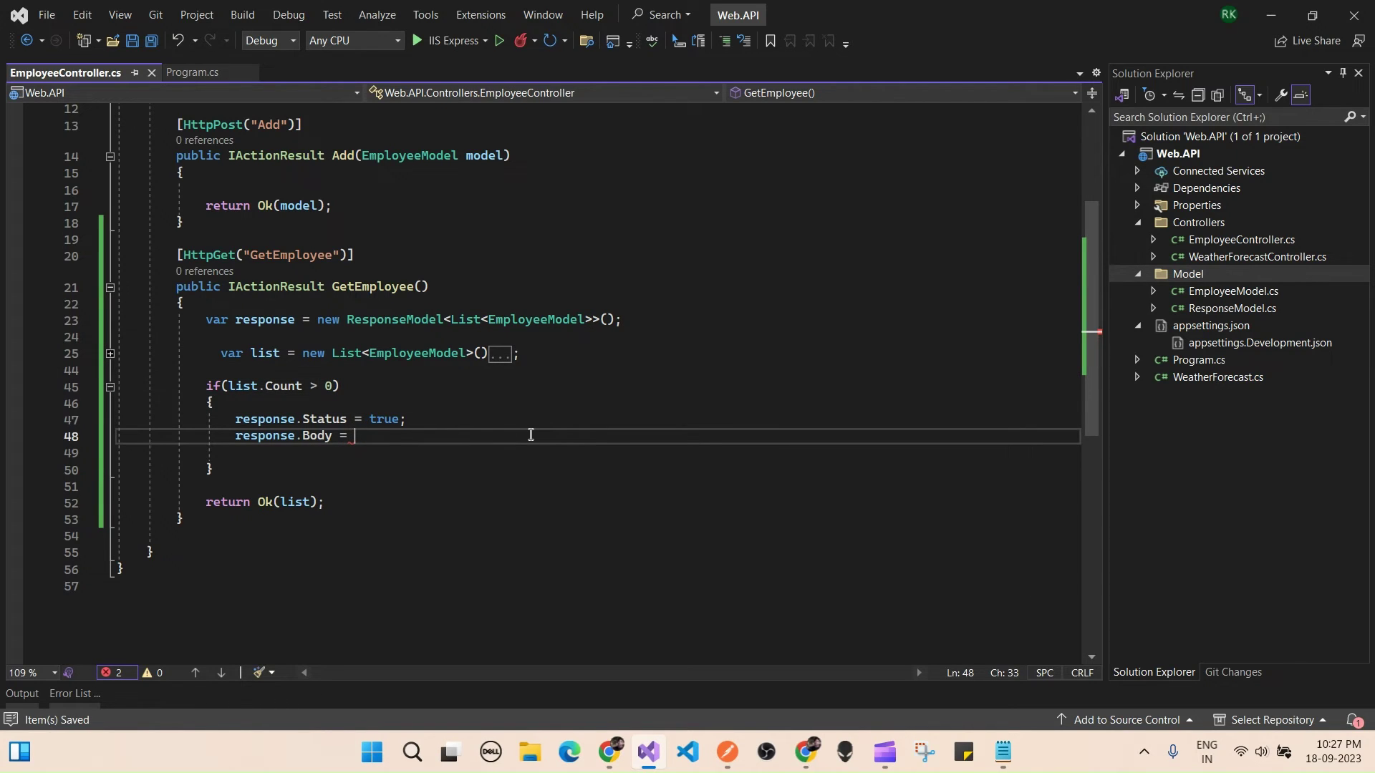
text(list;)
key(ctrl+s)
click(282, 470)
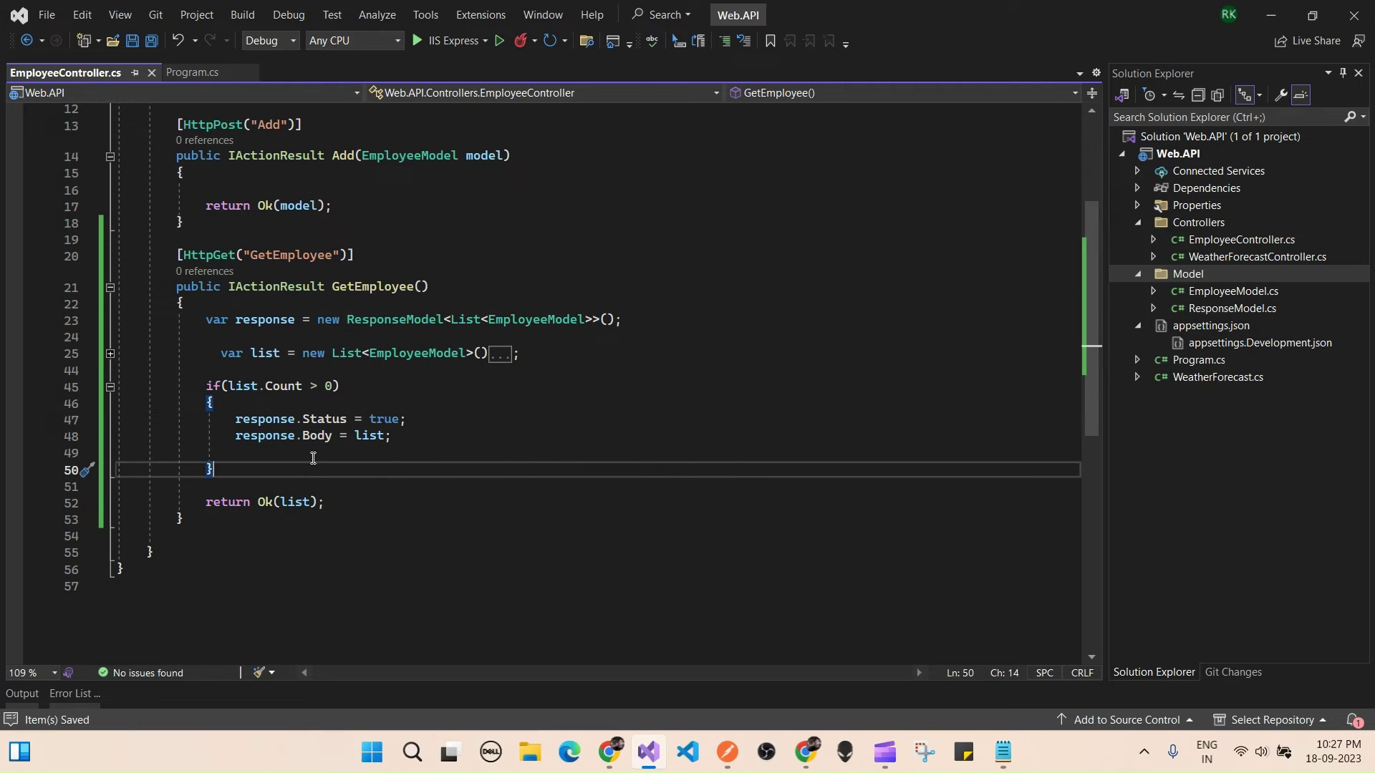
click(404, 436)
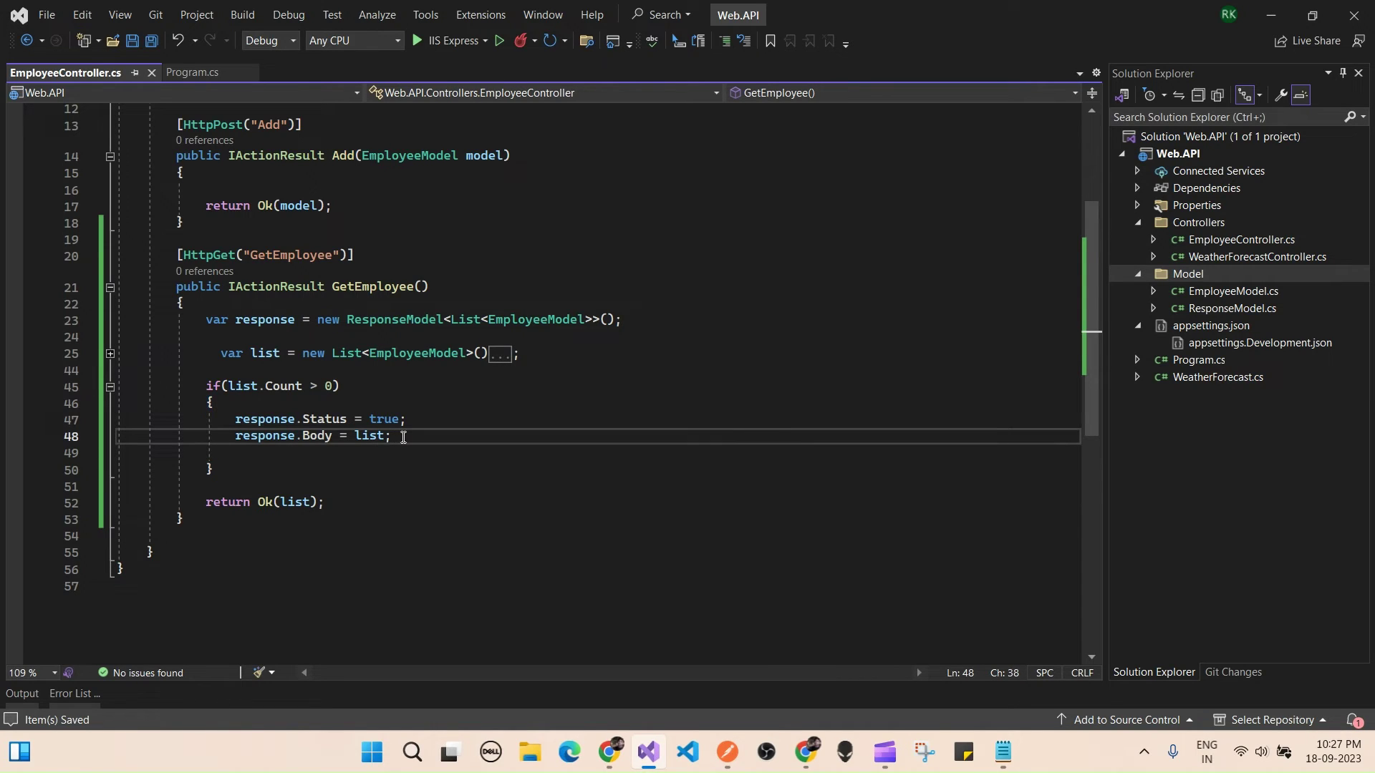
key(Delete)
click(323, 501)
click(242, 302)
Insert a try/catch snippet at the start of GetEmployee
key(Return)
key(Return)
key(Up)
key(Up)
key(Down)
text(try)
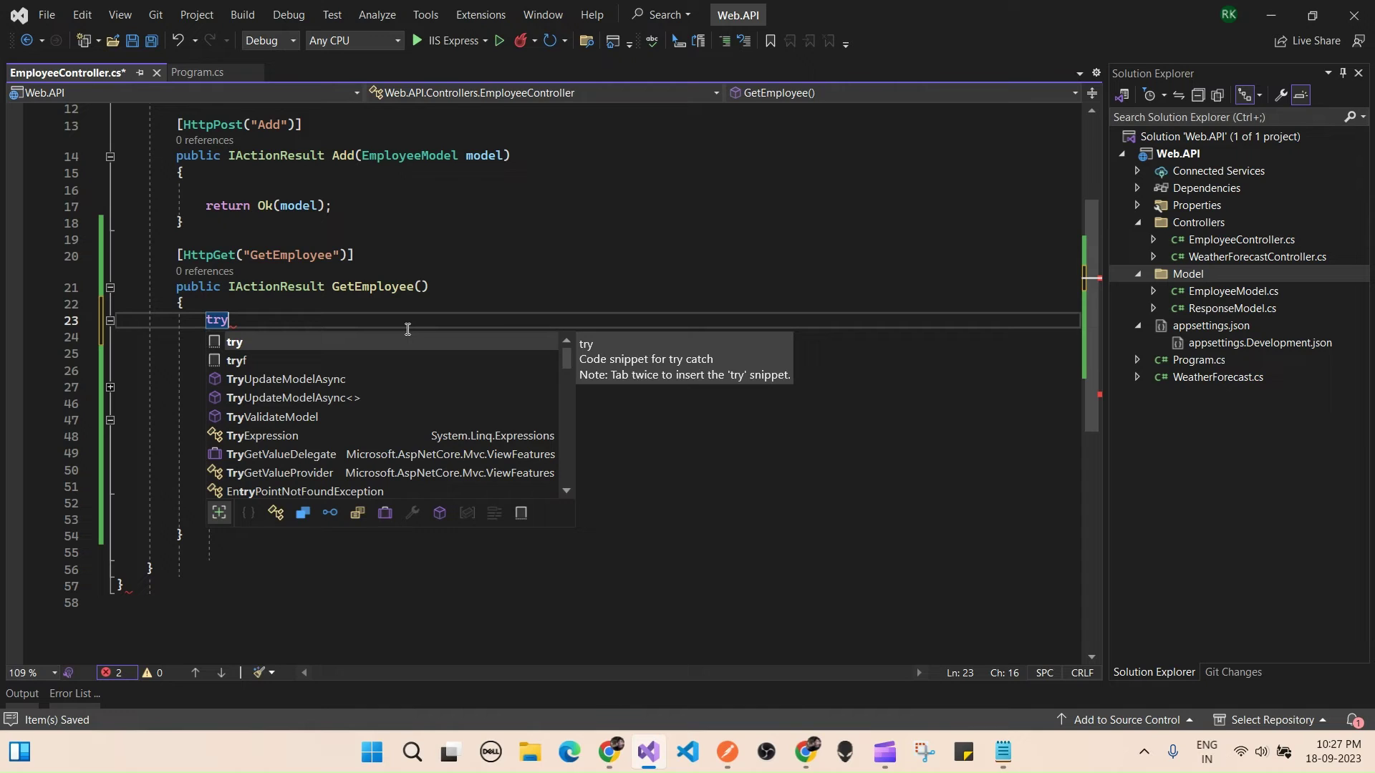
key(Tab)
key(Tab)
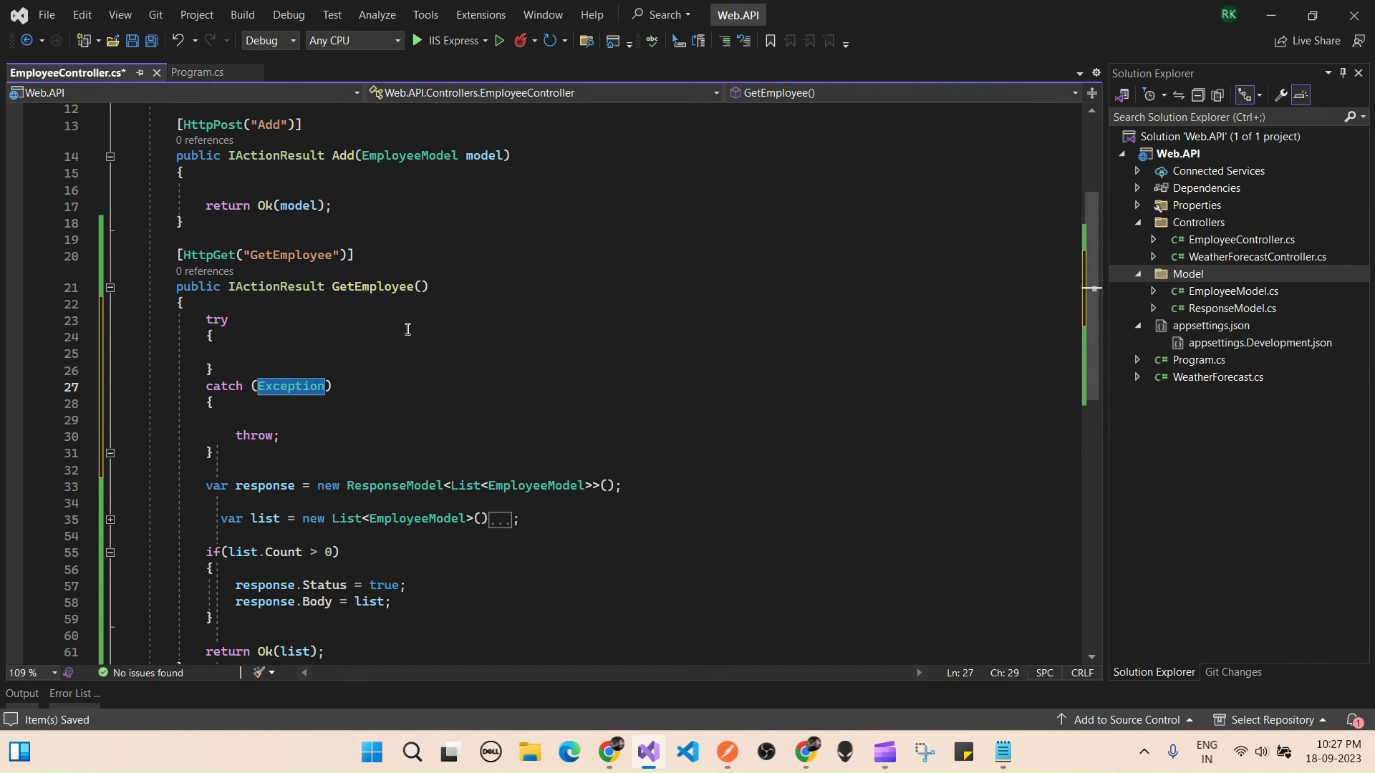
key(Return)
scroll(377, 434, down, 2)
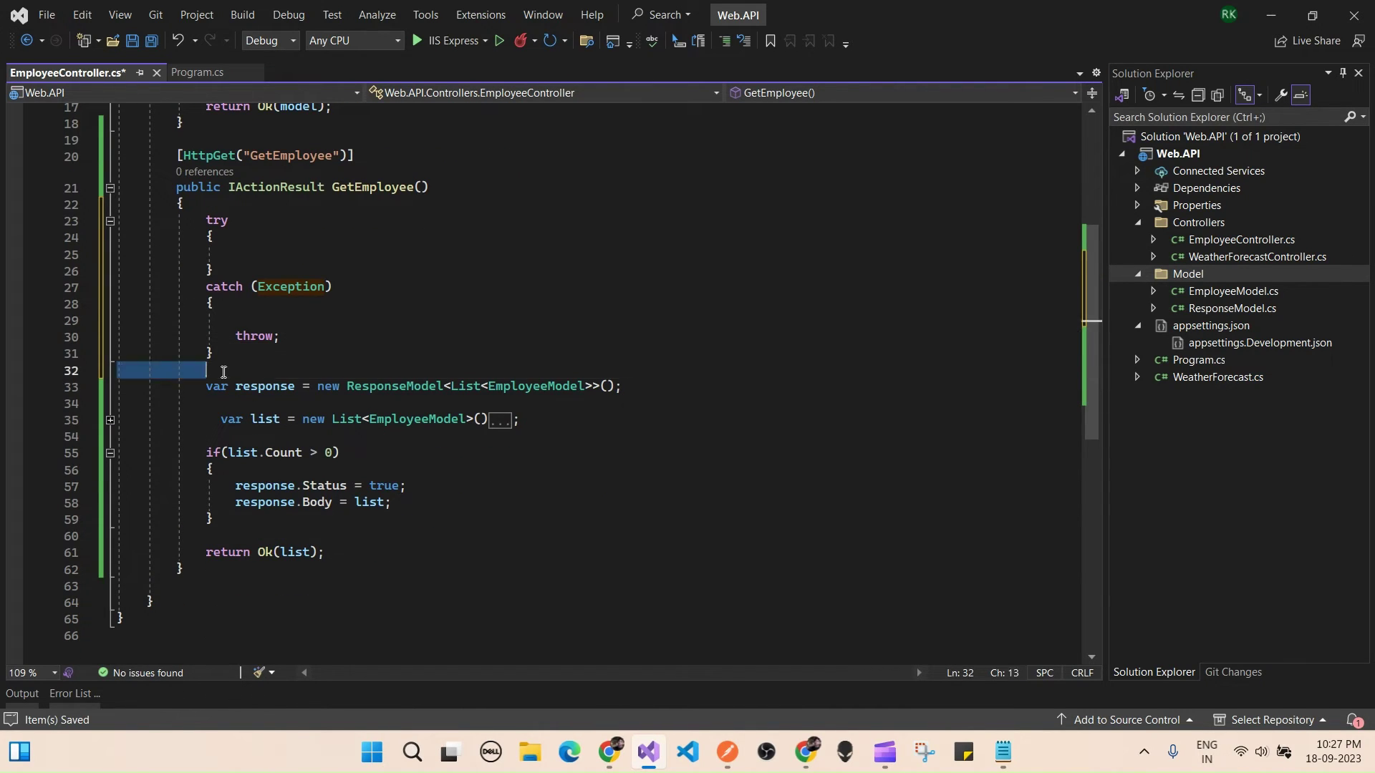
Change the return statement to Ok(response)
drag(210, 387, 402, 549)
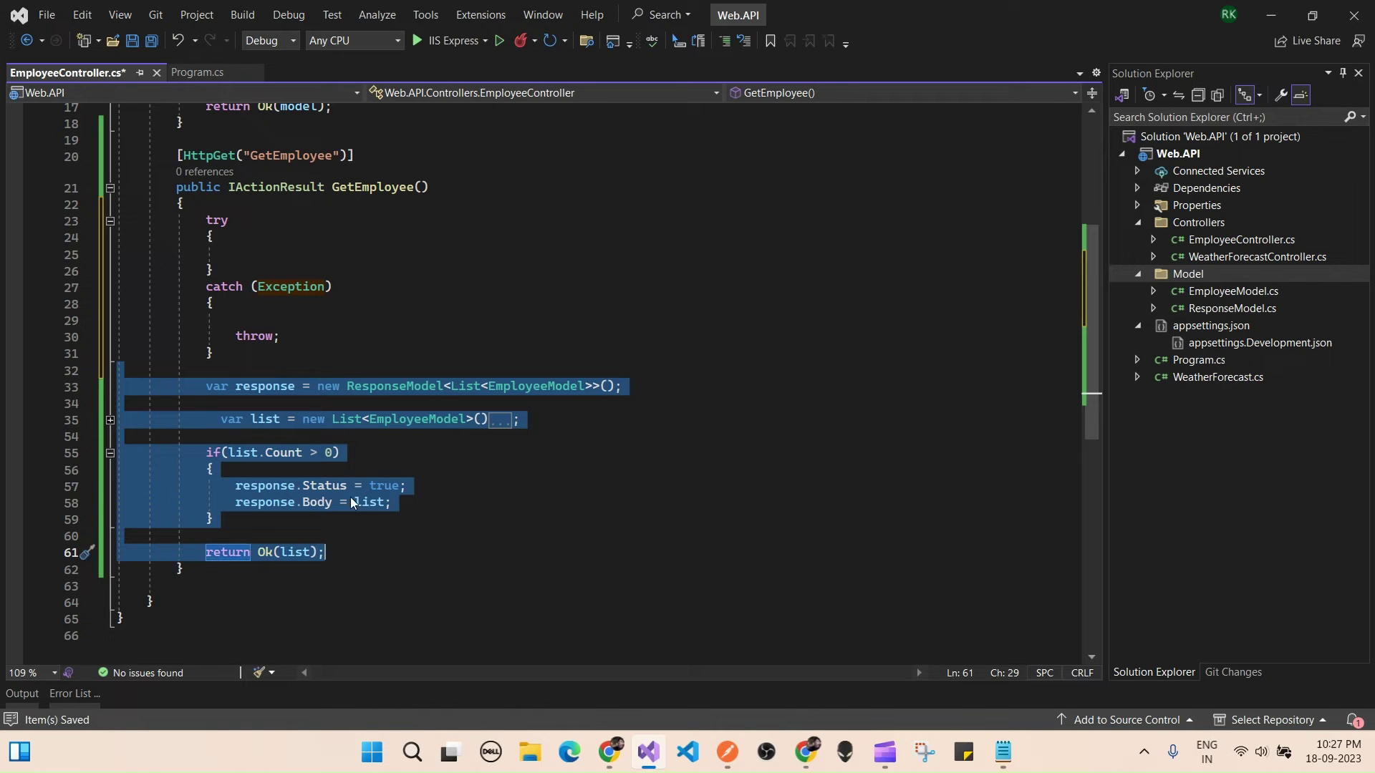
click(295, 385)
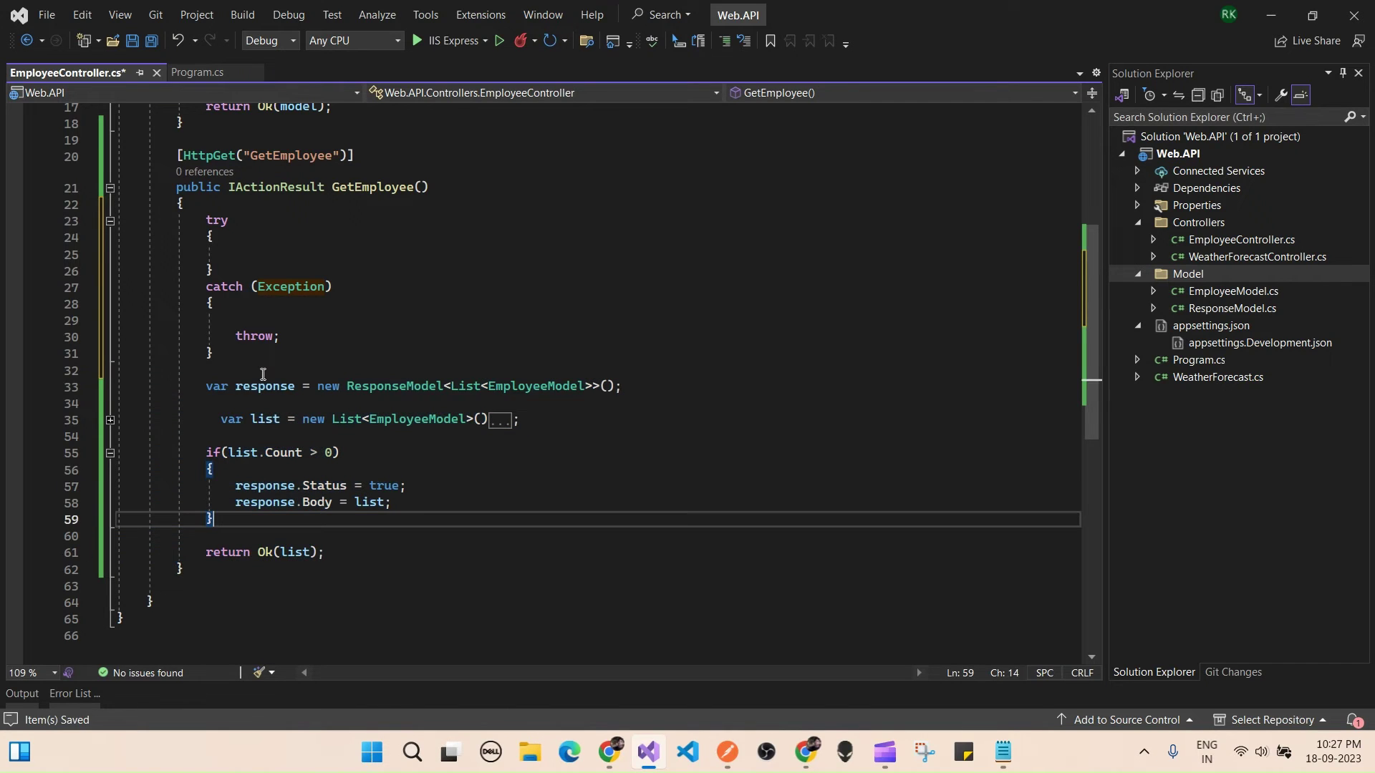
double_click(295, 552)
key(ctrl+v)
key(Up)
key(Up)
Move the list-building code into the try block
drag(195, 375, 423, 524)
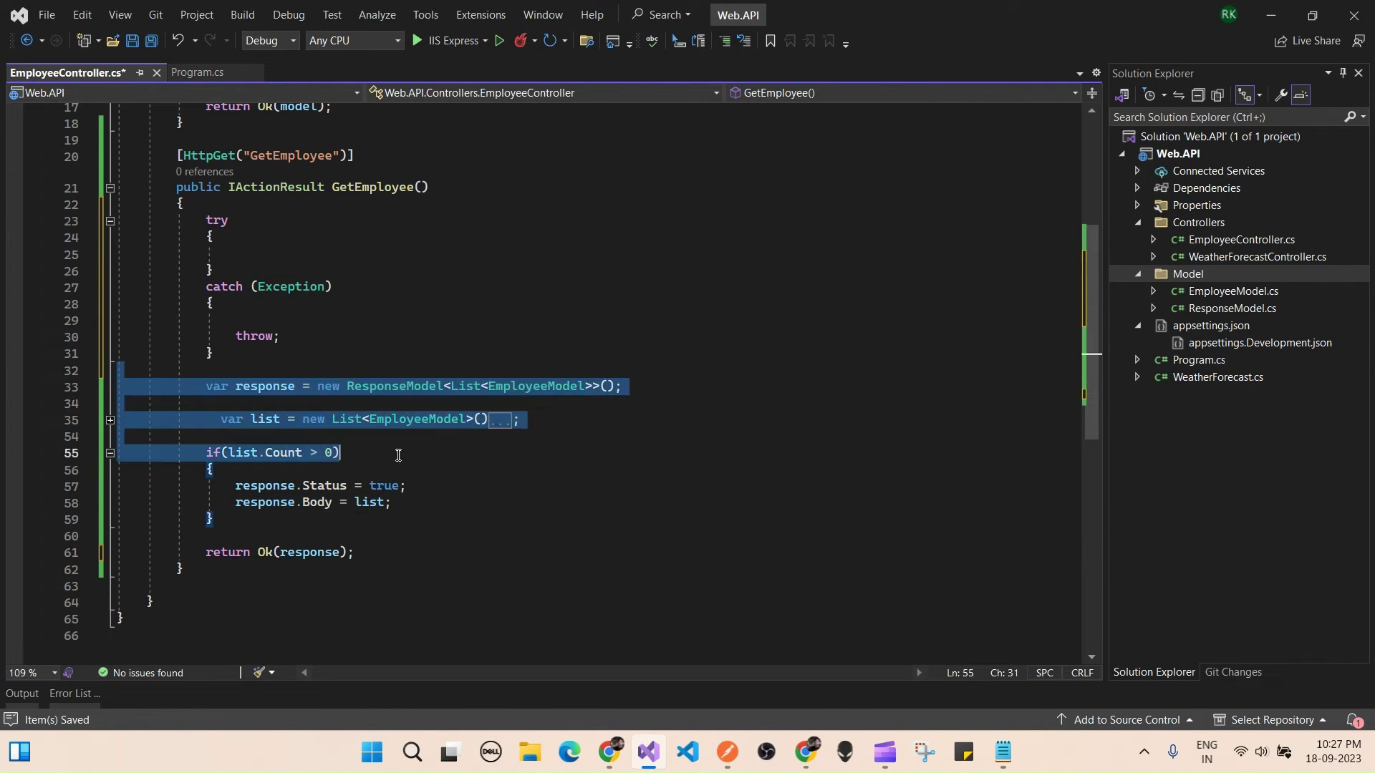
key(ctrl+x)
click(267, 254)
key(ctrl+v)
click(370, 278)
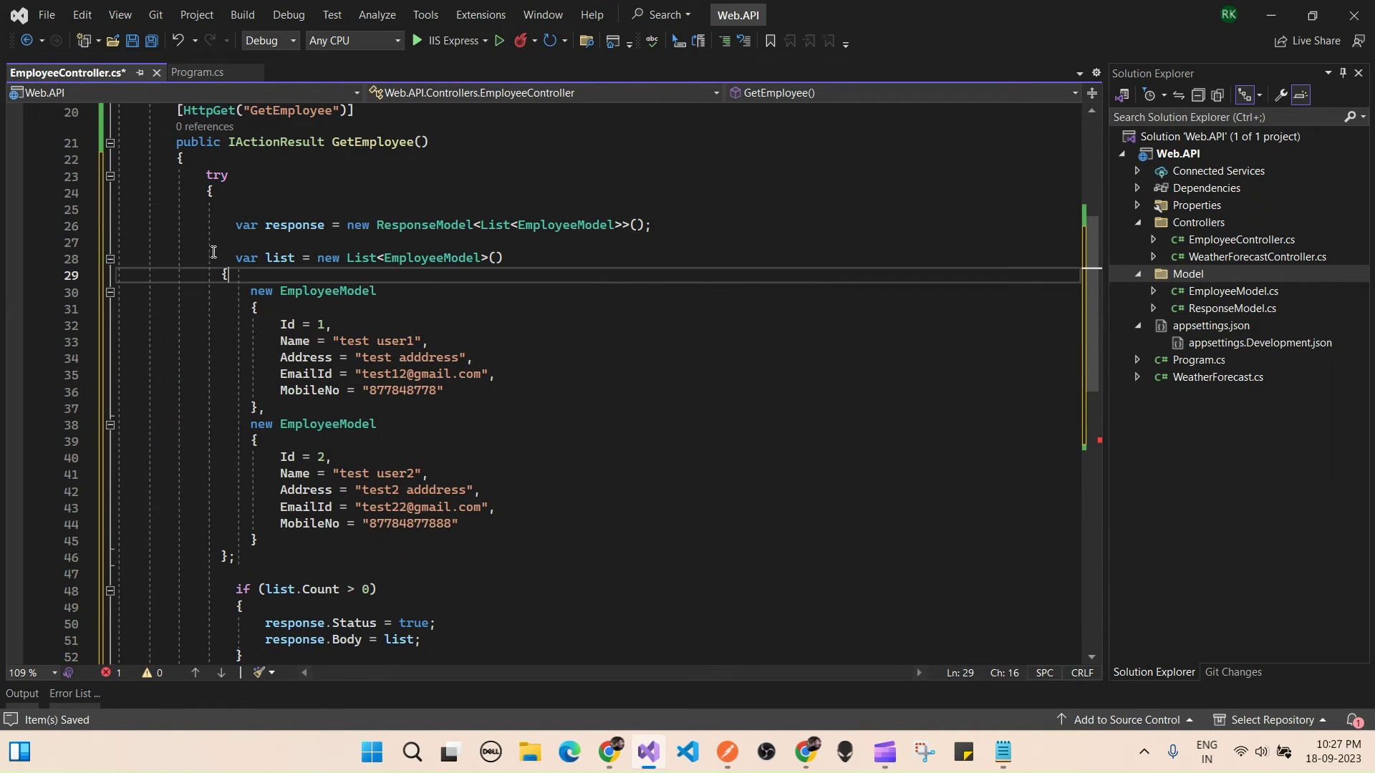
click(110, 259)
click(347, 272)
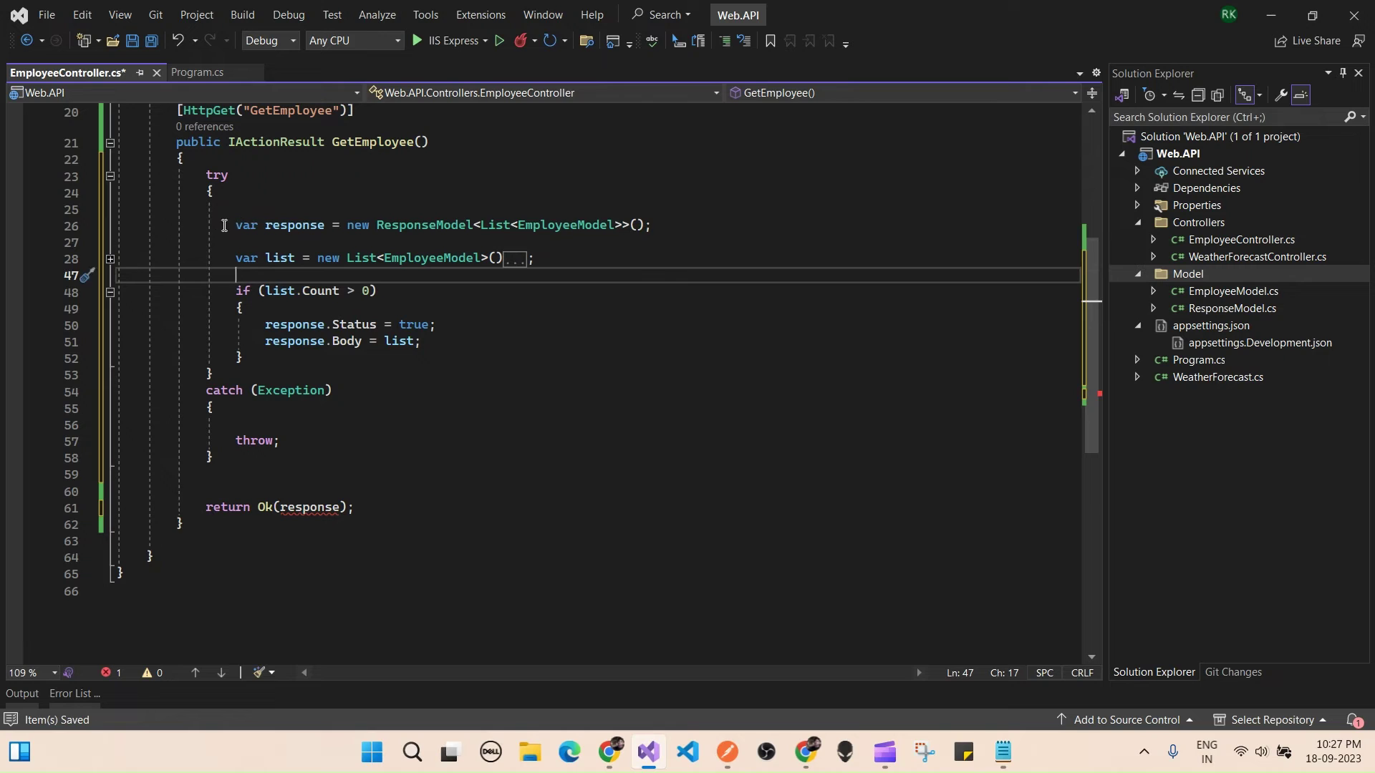
Move the response declaration above try and remove the empty lines inside try
drag(220, 224, 671, 220)
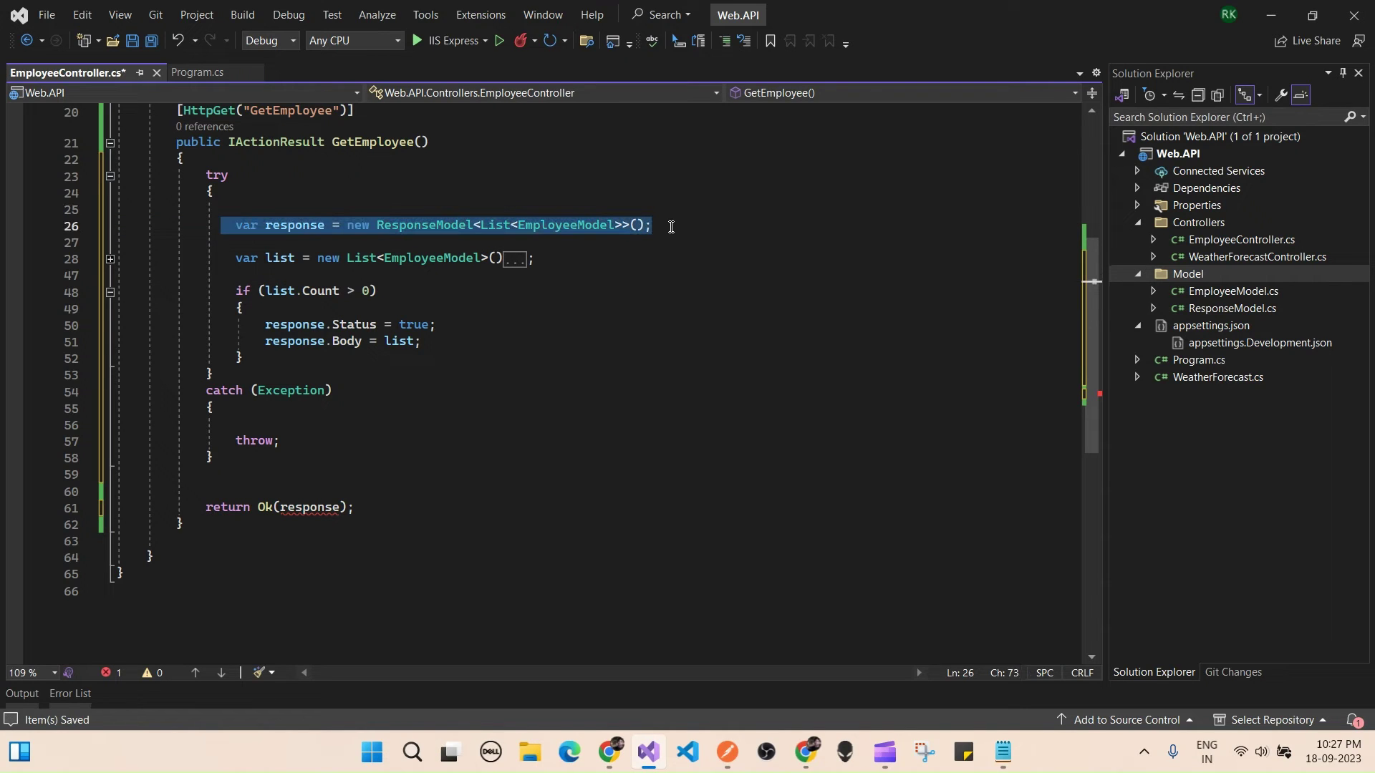
key(ctrl+x)
click(268, 158)
key(Return)
key(ctrl+v)
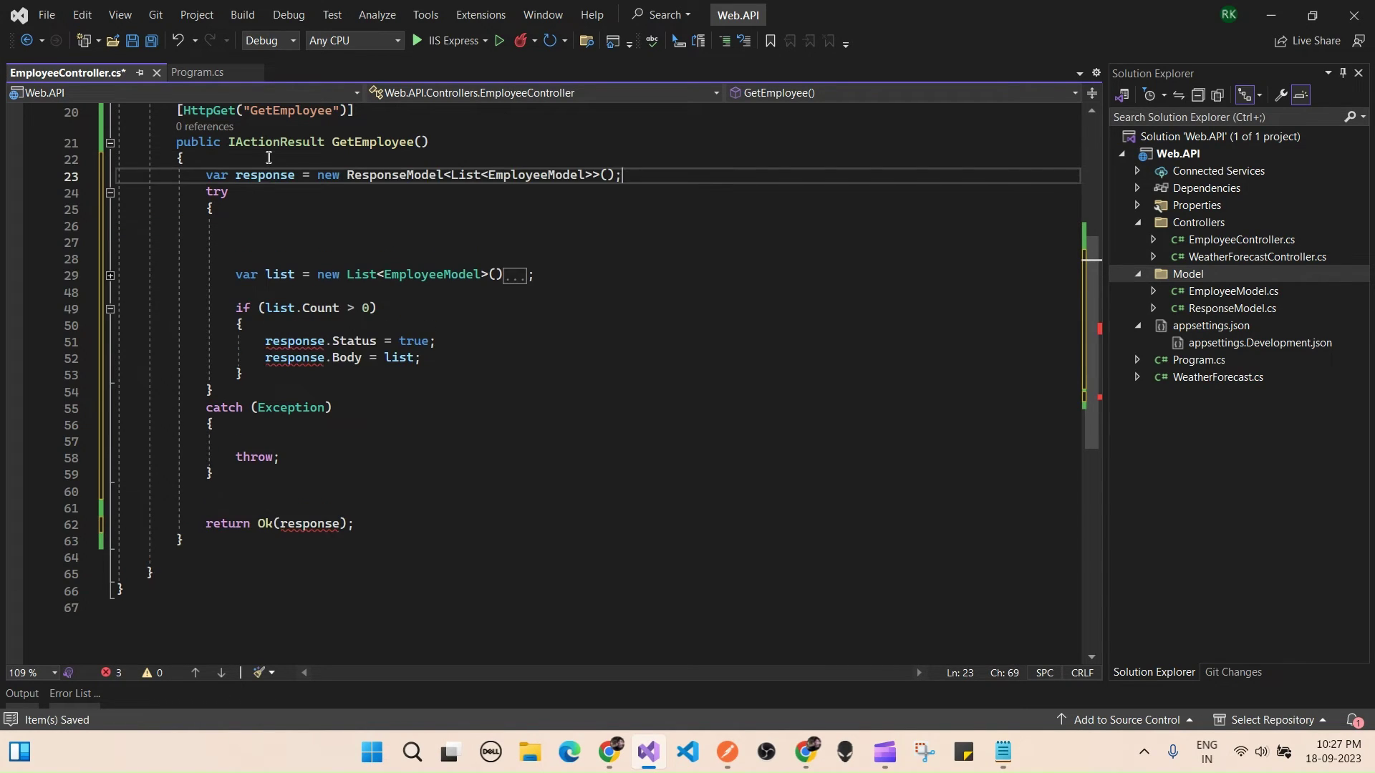
click(255, 209)
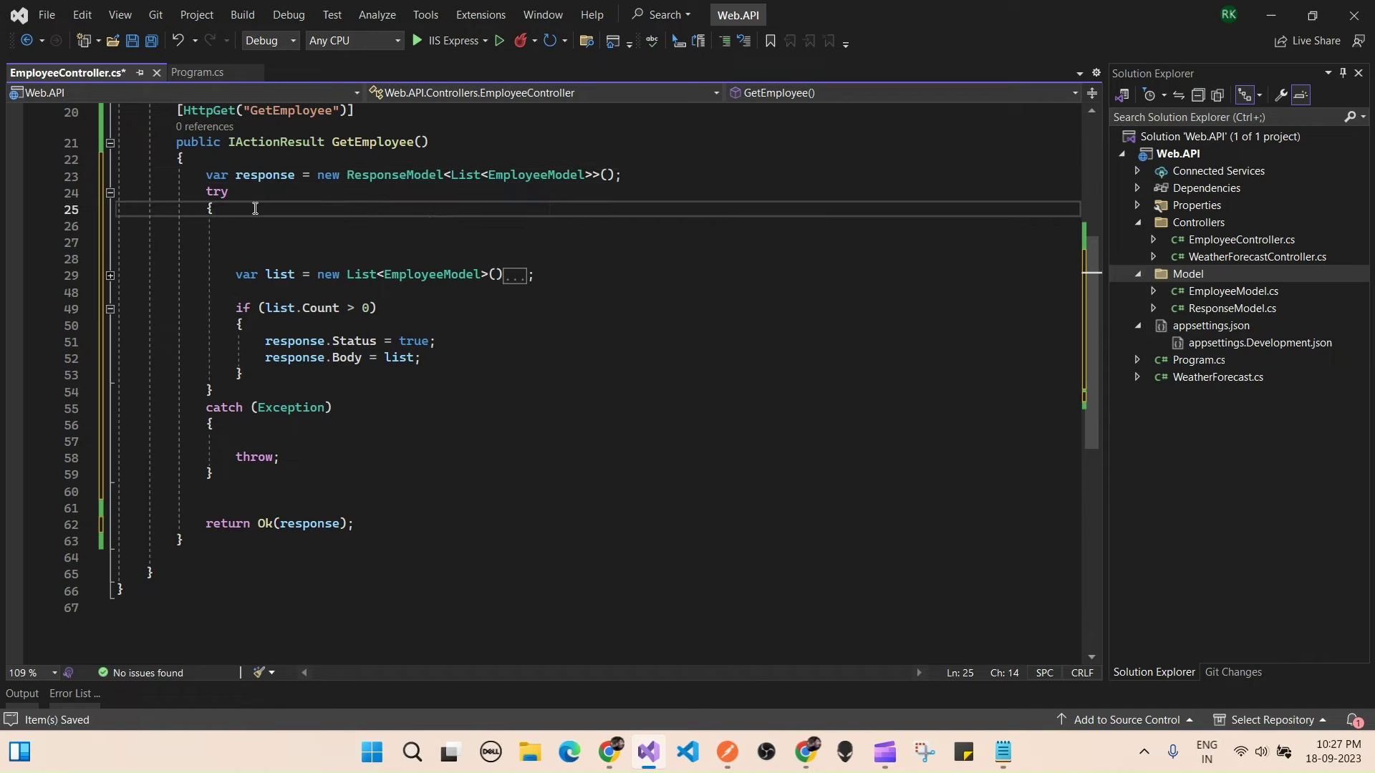
key(Delete)
key(Delete)
Replace the catch block's rethrow with response.Status = false
click(345, 375)
text(e)
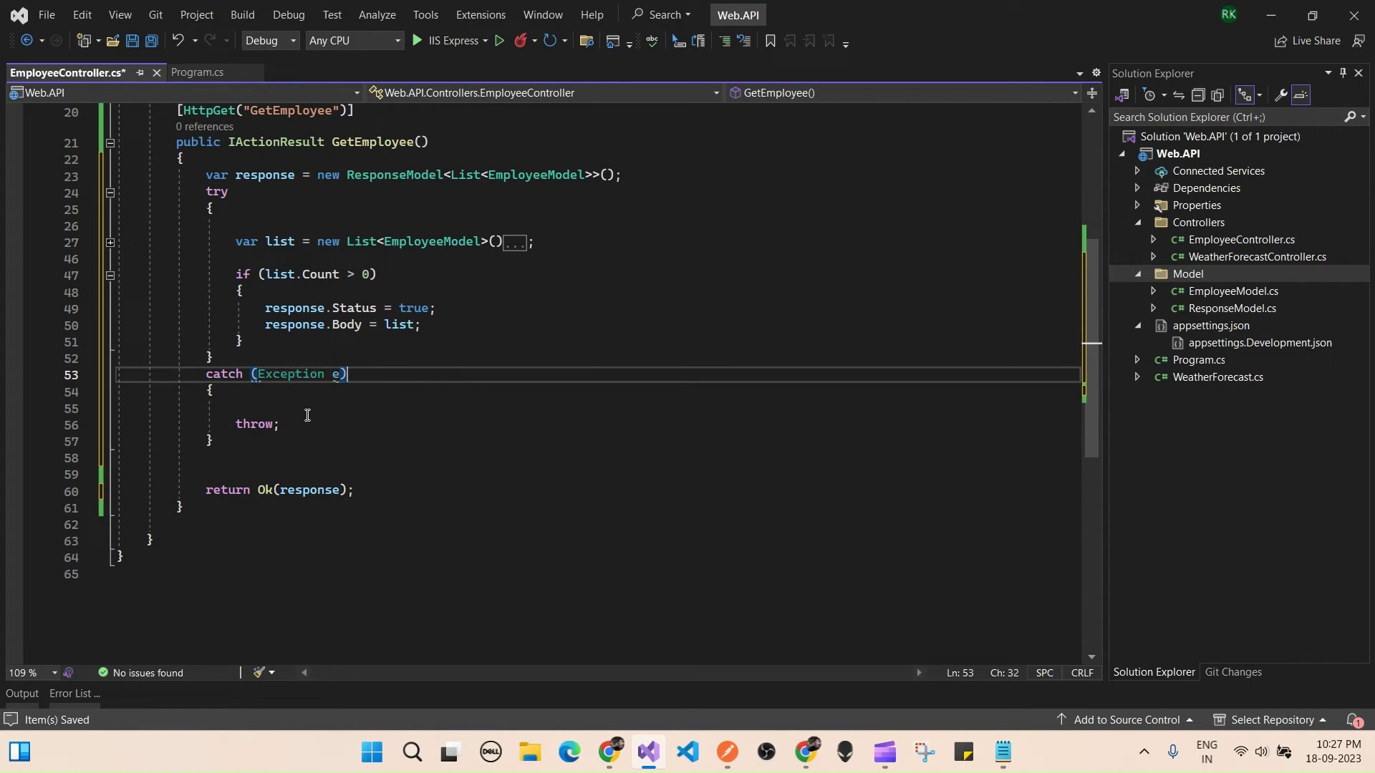
click(299, 423)
key(BackSpace)
key(BackSpace)
key(BackSpace)
key(BackSpace)
key(BackSpace)
key(BackSpace)
click(272, 405)
text(e.)
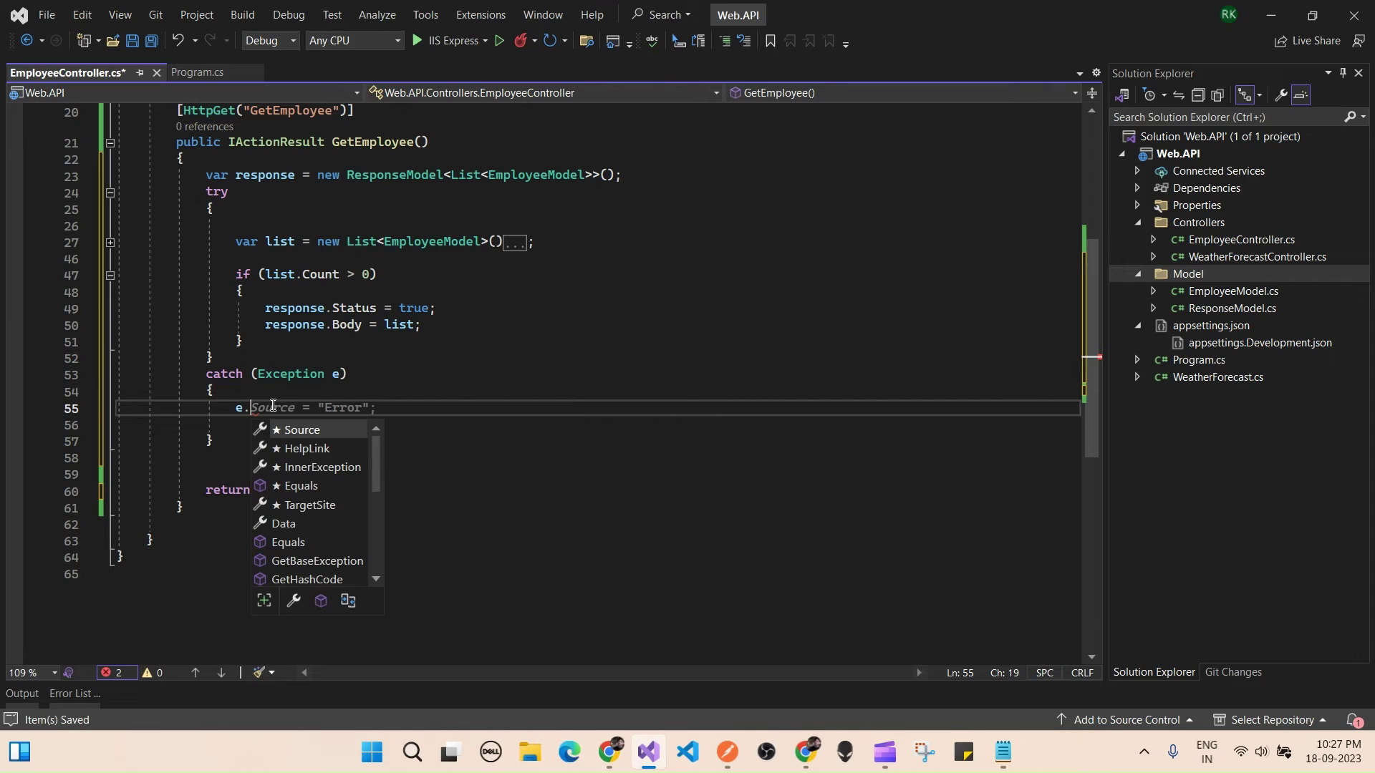
text(St)
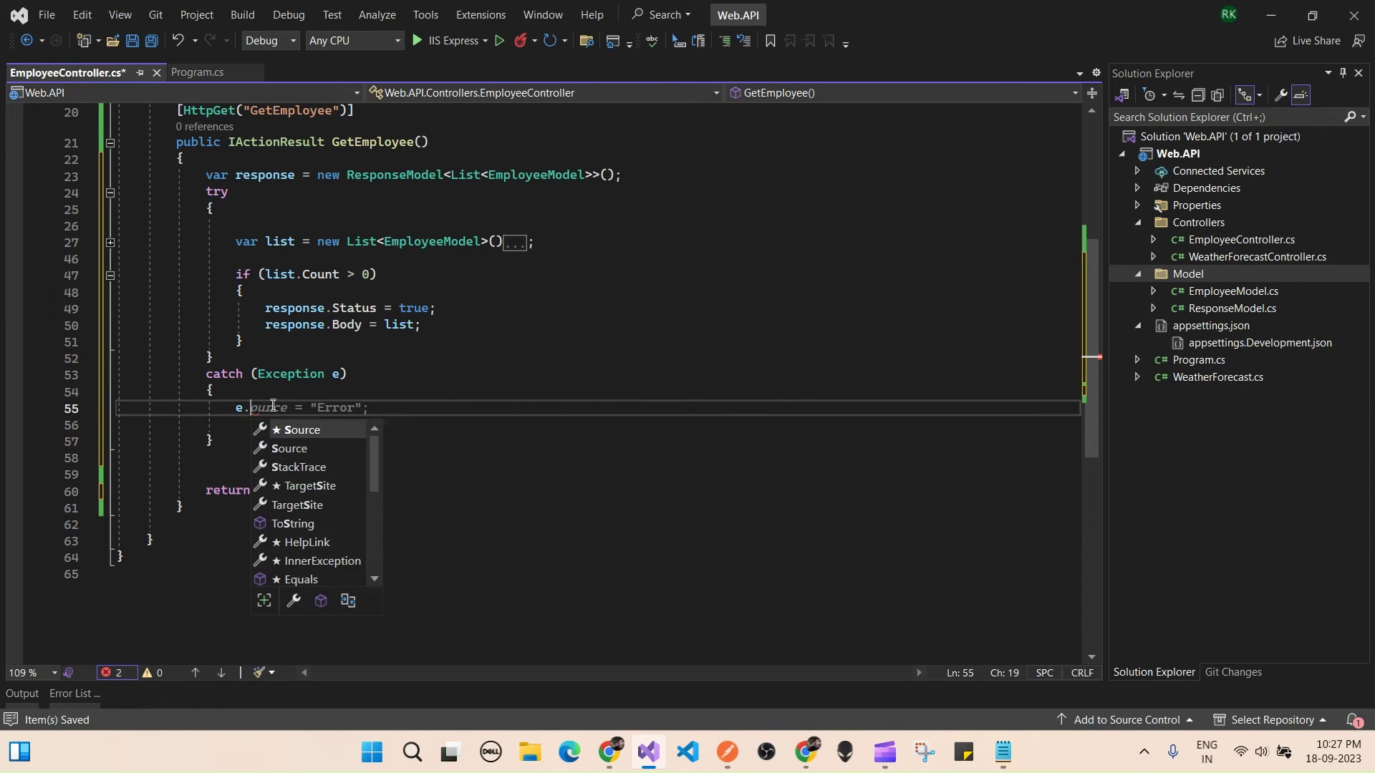
key(BackSpace)
key(BackSpace)
key(BackSpace)
key(BackSpace)
text(res.St)
key(Tab)
text(= fal)
key(Tab)
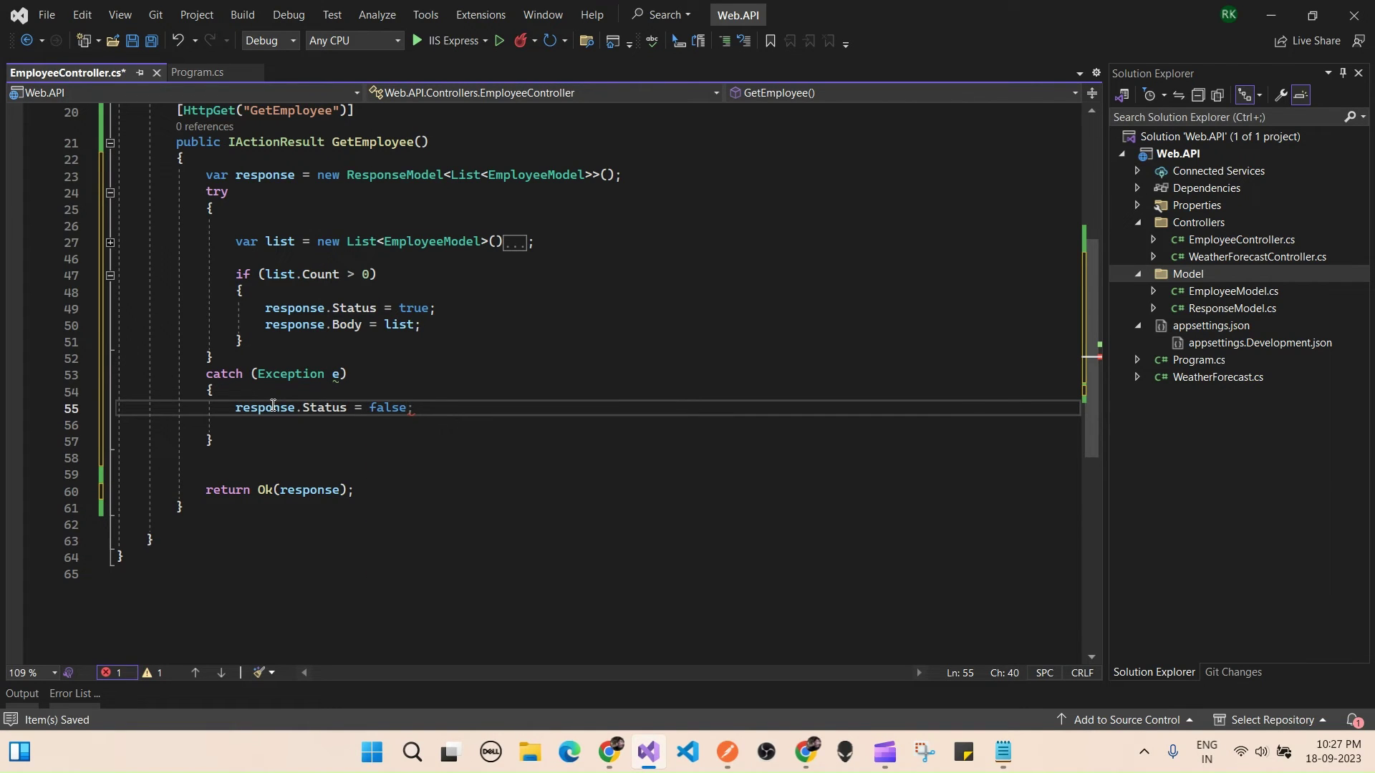
Add response.Description = e.Message.ToString() and remove the empty line in the catch
key(Return)
key(Tab)
text(.)
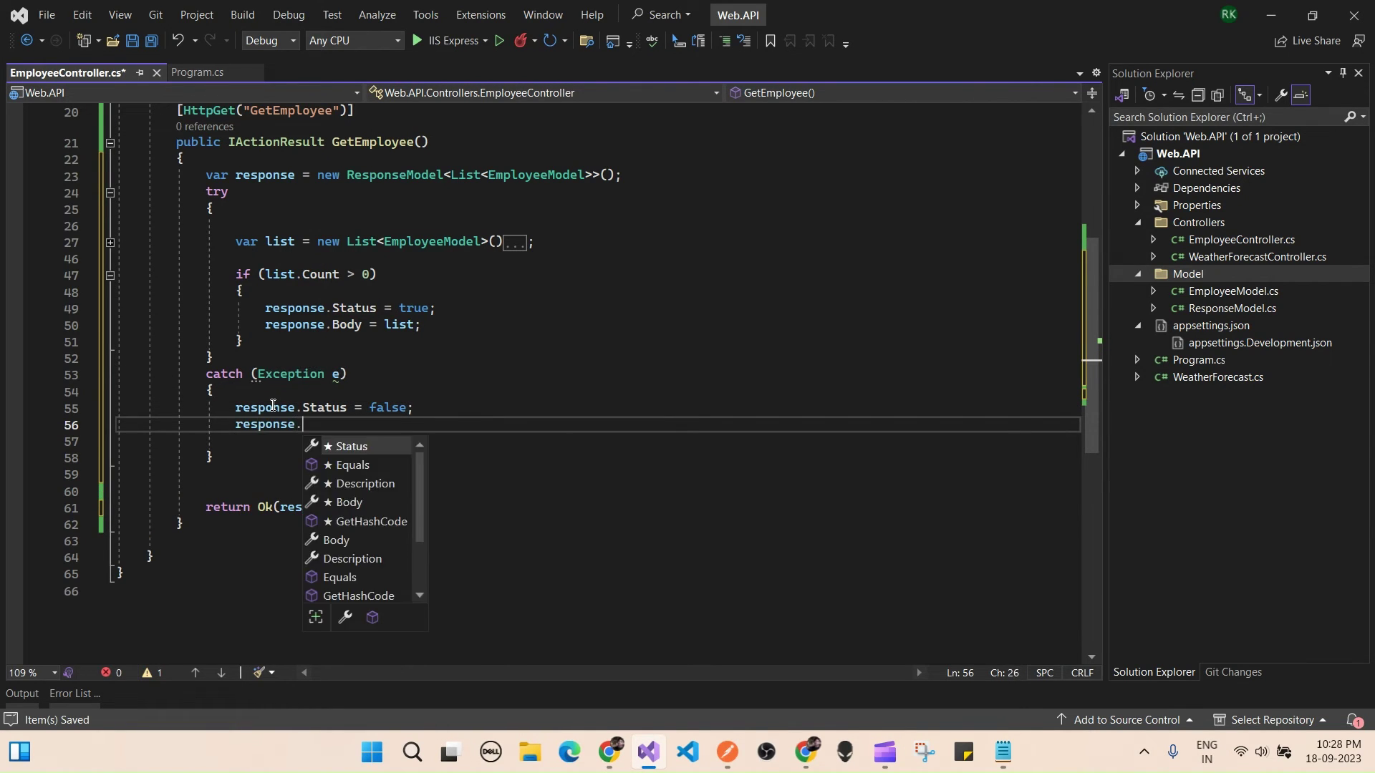
text(D')
key(Return)
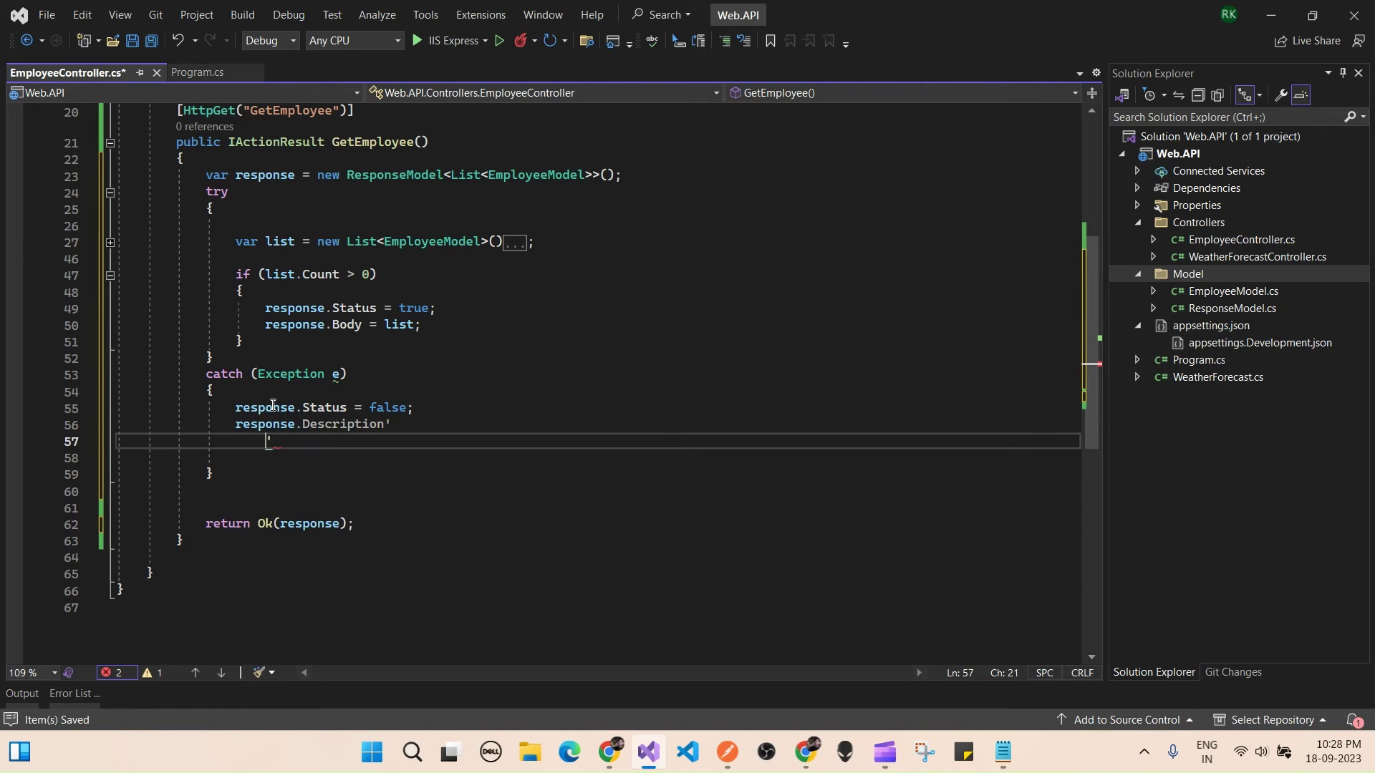
key(BackSpace)
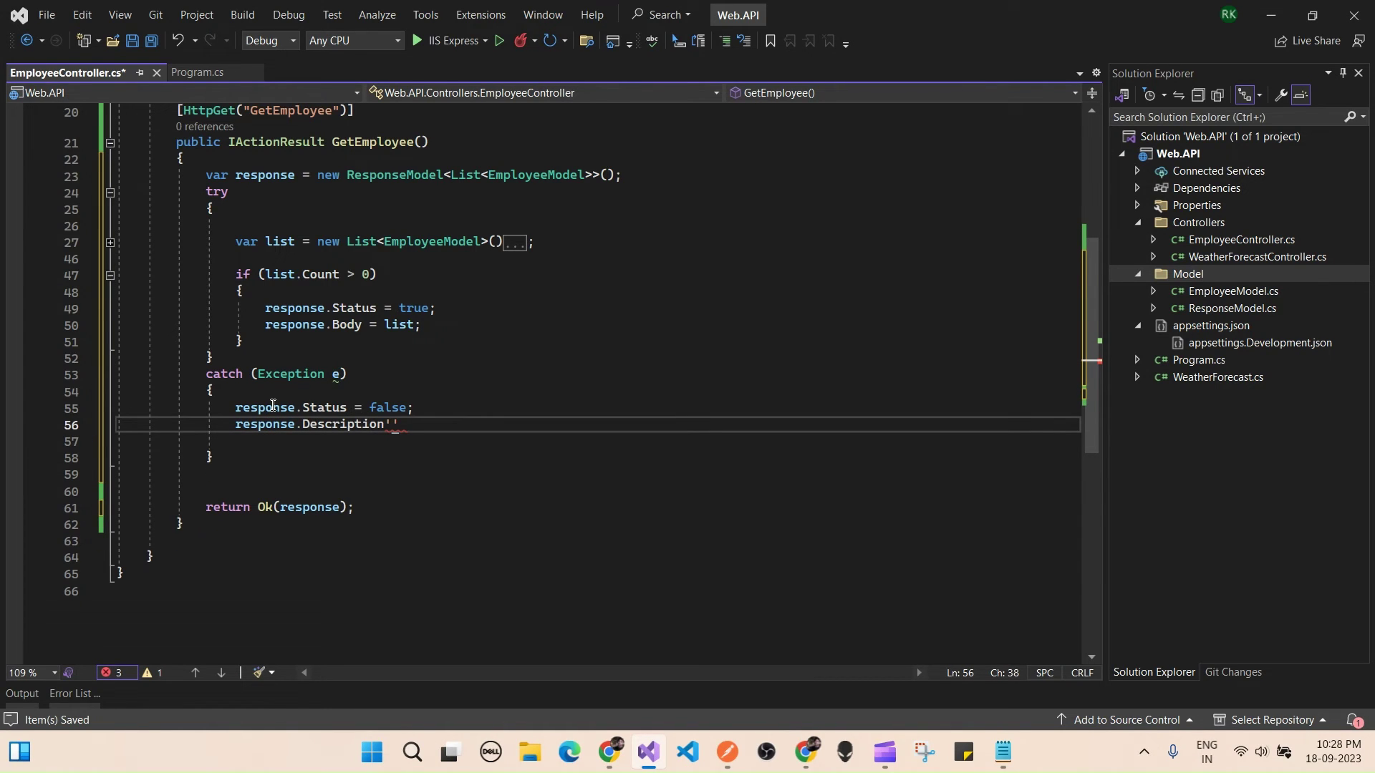
key(ctrl+z)
text(= )
text(e.Message.)
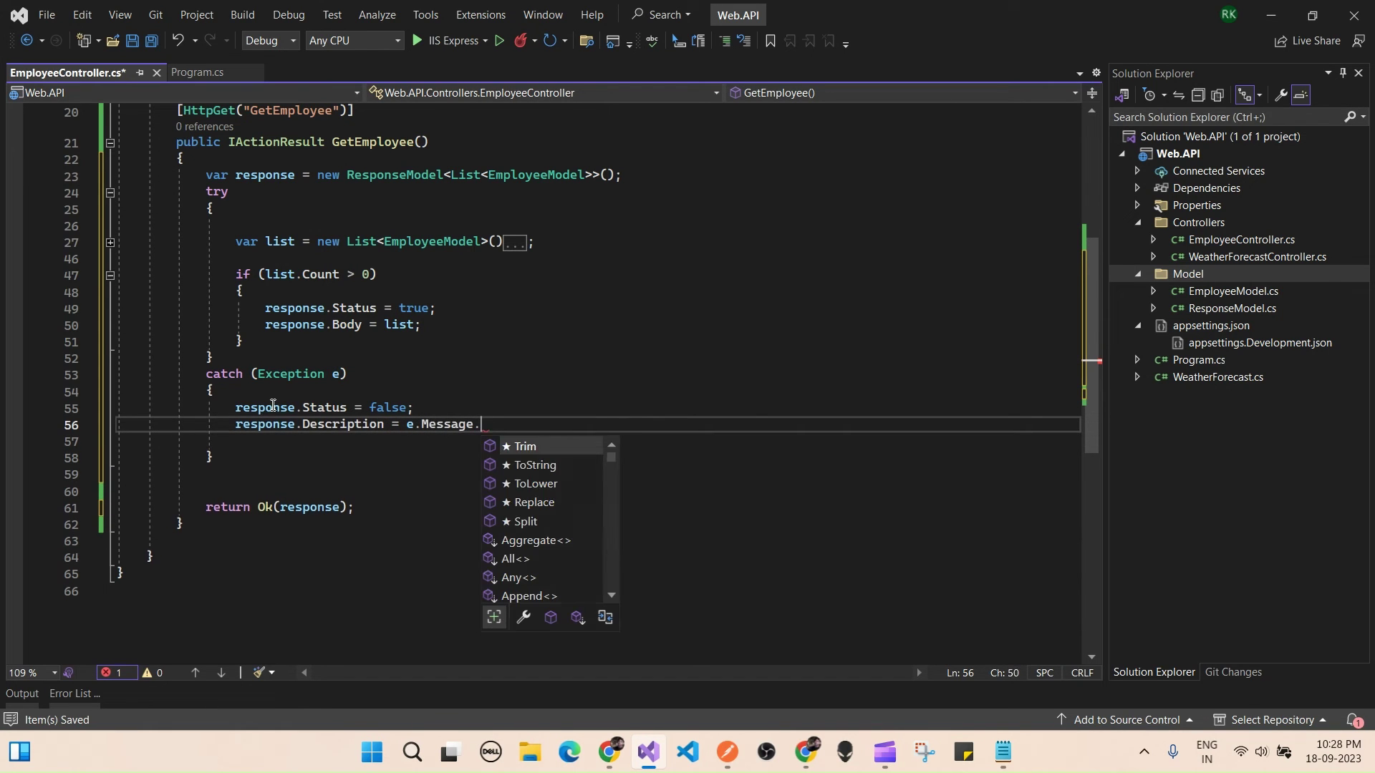
text(lt)
key(BackSpace)
key(BackSpace)
text(T)
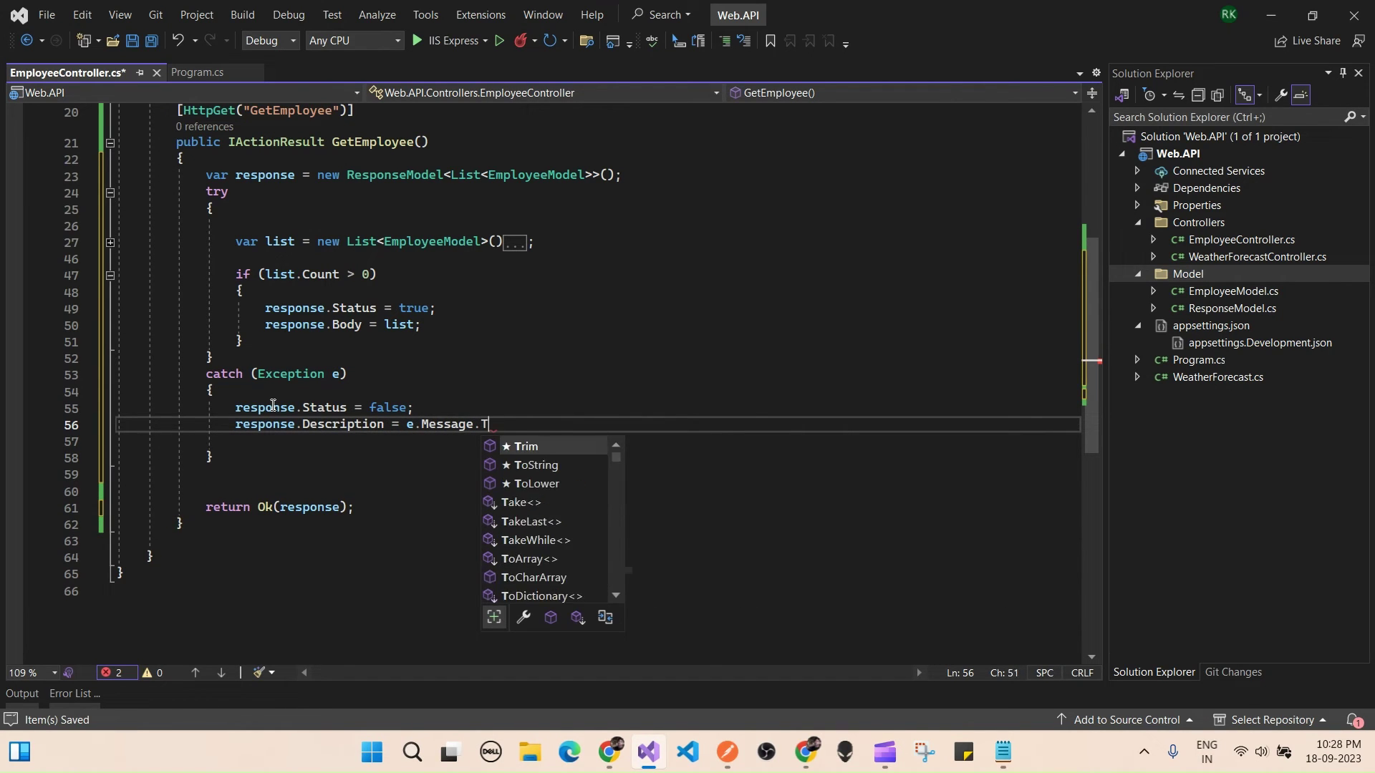
text(oS)
key(Tab)
text(()
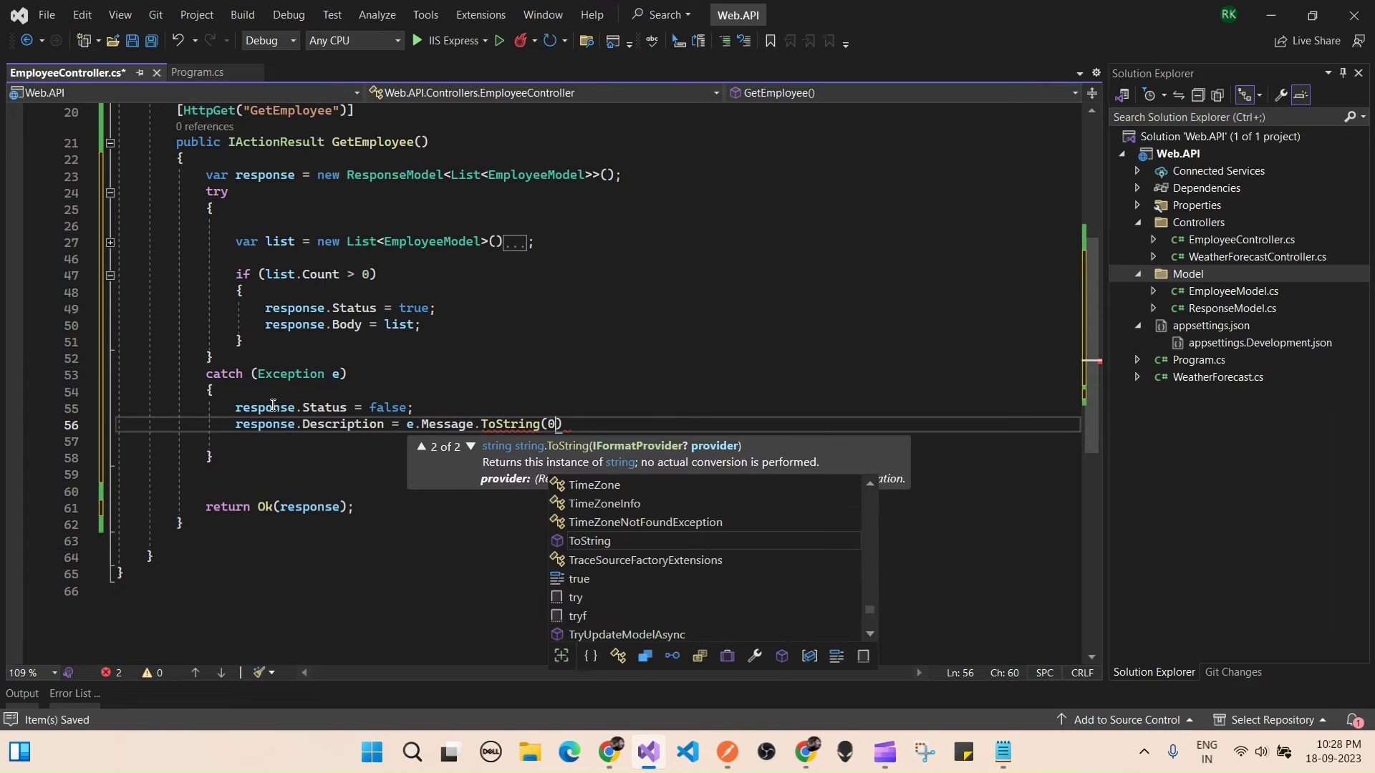
text())
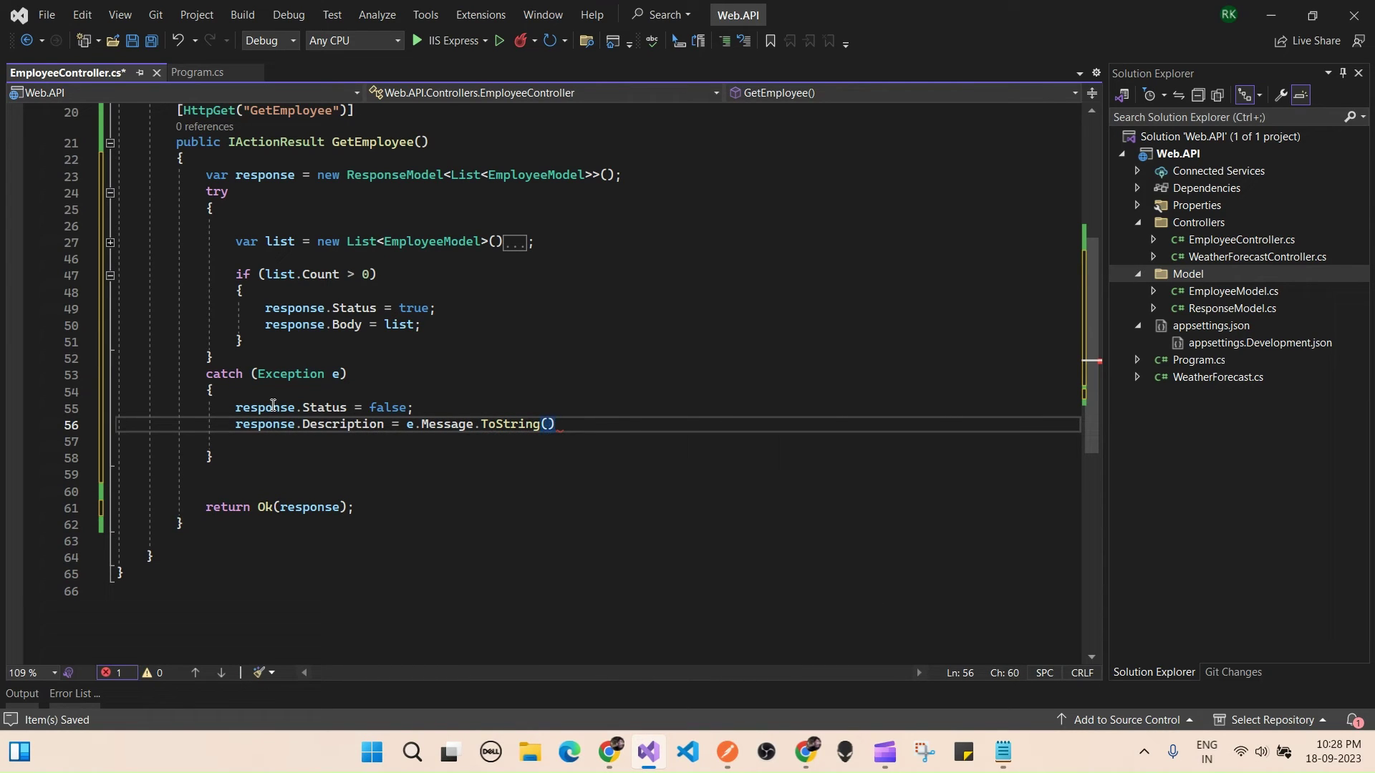
key(Delete)
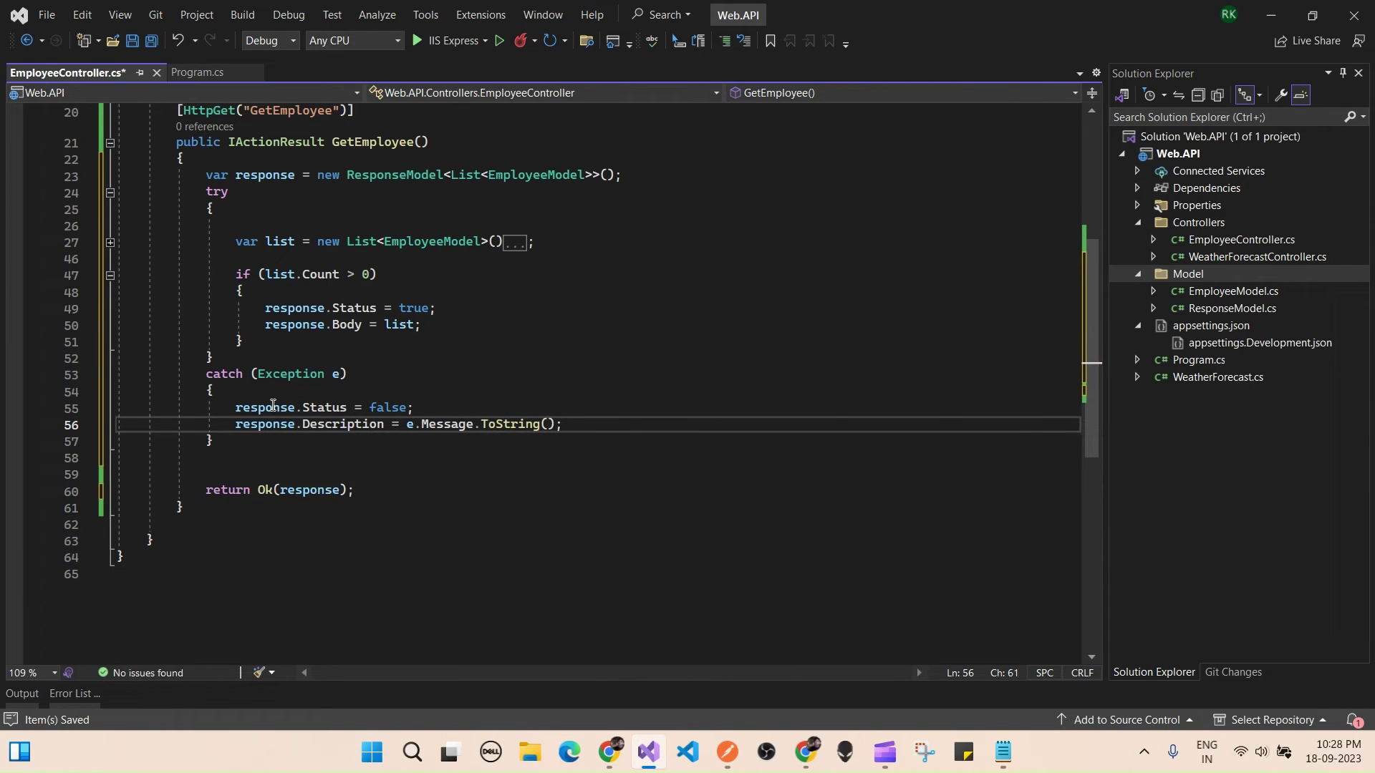
click(368, 458)
key(ctrl+s)
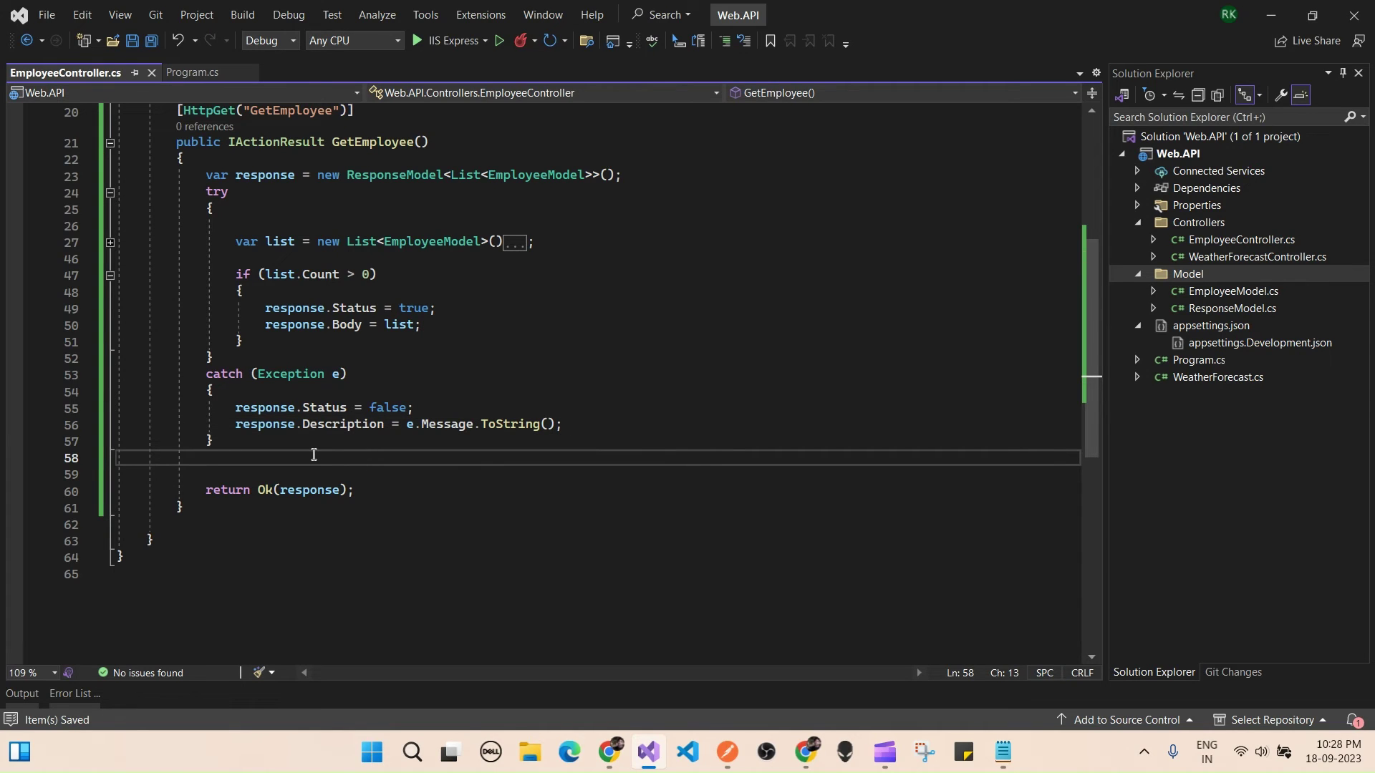
scroll(314, 454, up, 1)
click(334, 474)
click(301, 490)
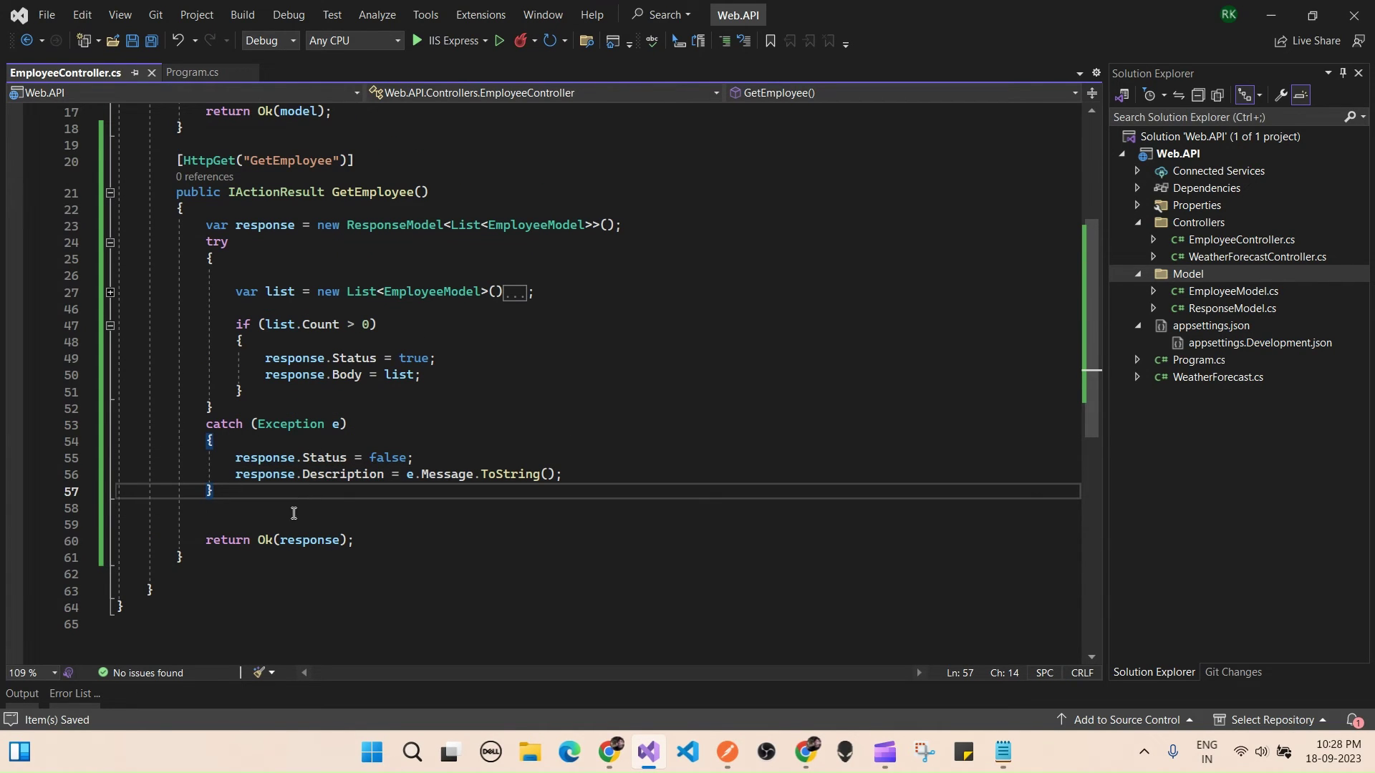
click(512, 373)
scroll(497, 370, up, 3)
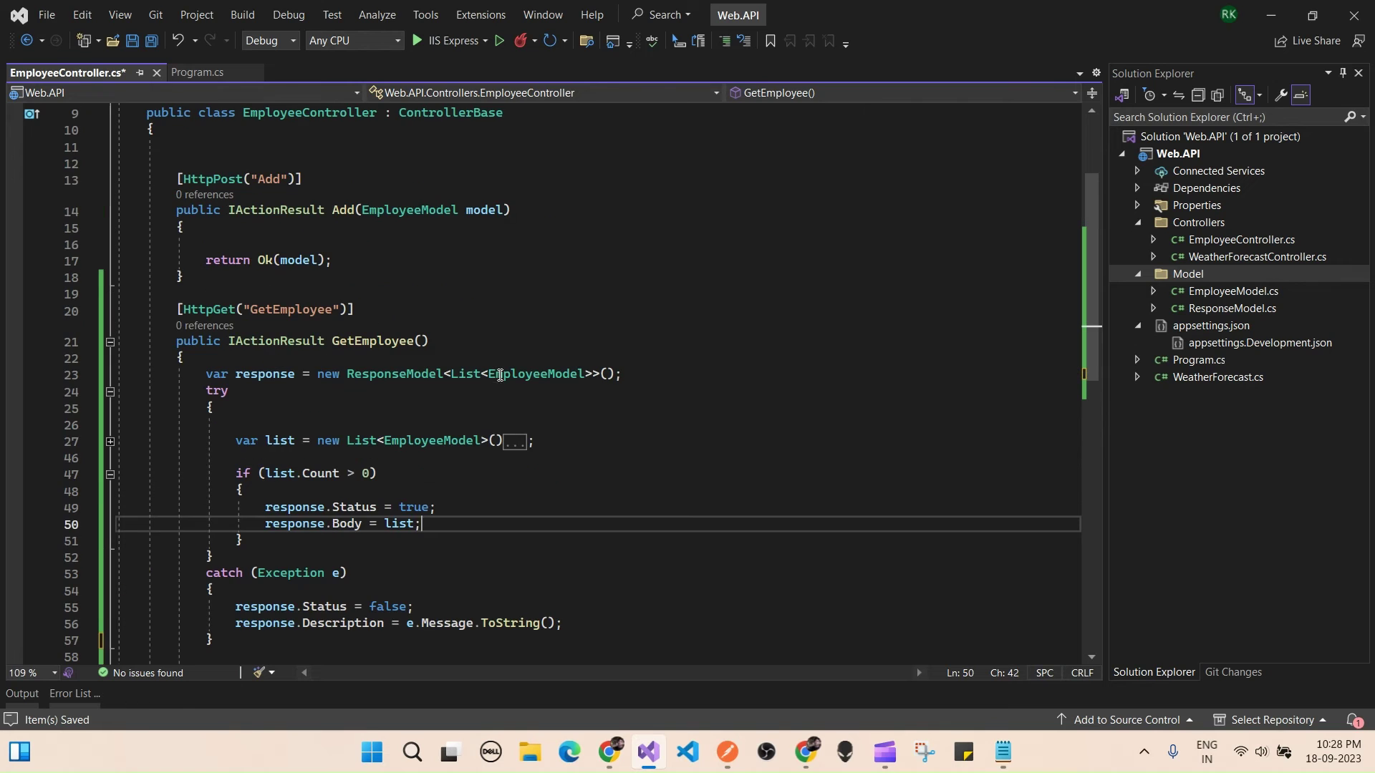
click(330, 403)
key(ctrl+s)
scroll(312, 409, down, 3)
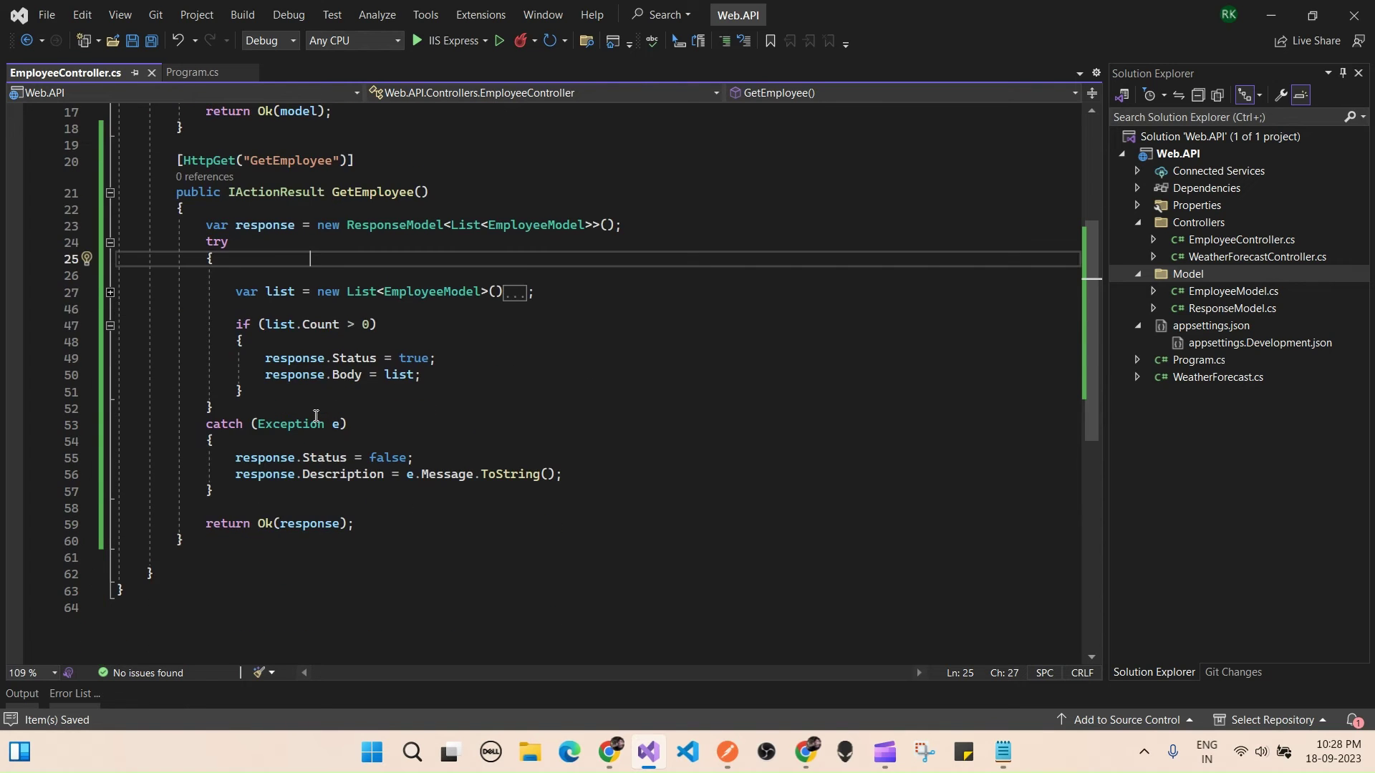
scroll(315, 416, up, 2)
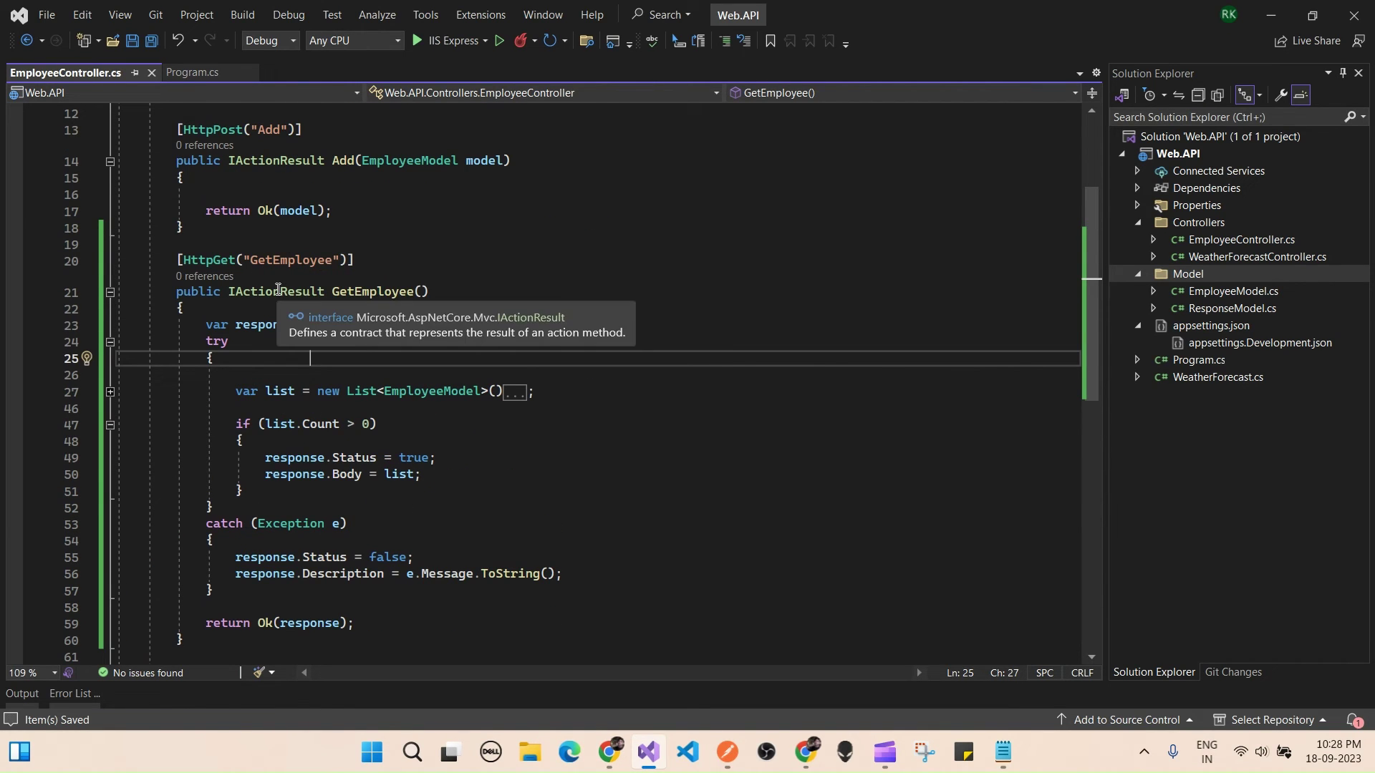
scroll(282, 277, up, 3)
click(279, 334)
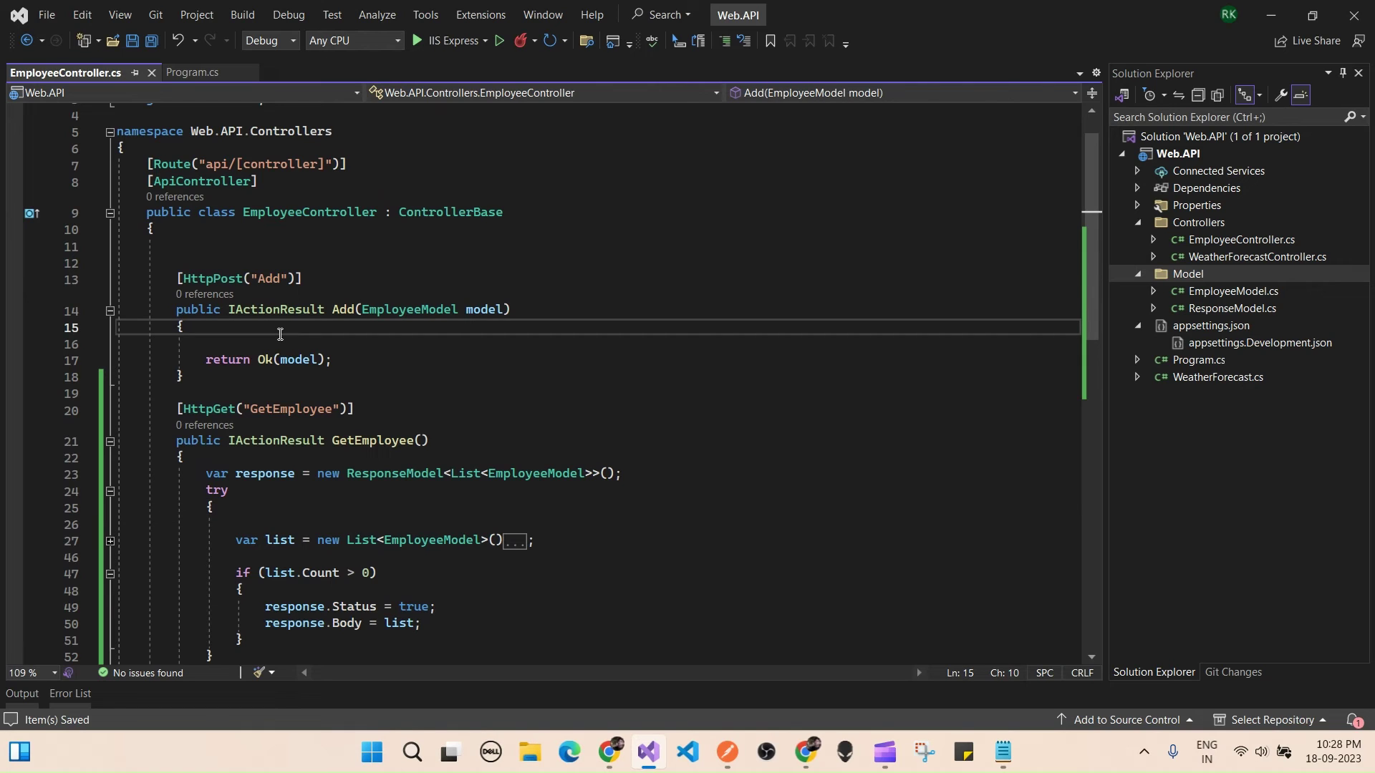
click(355, 309)
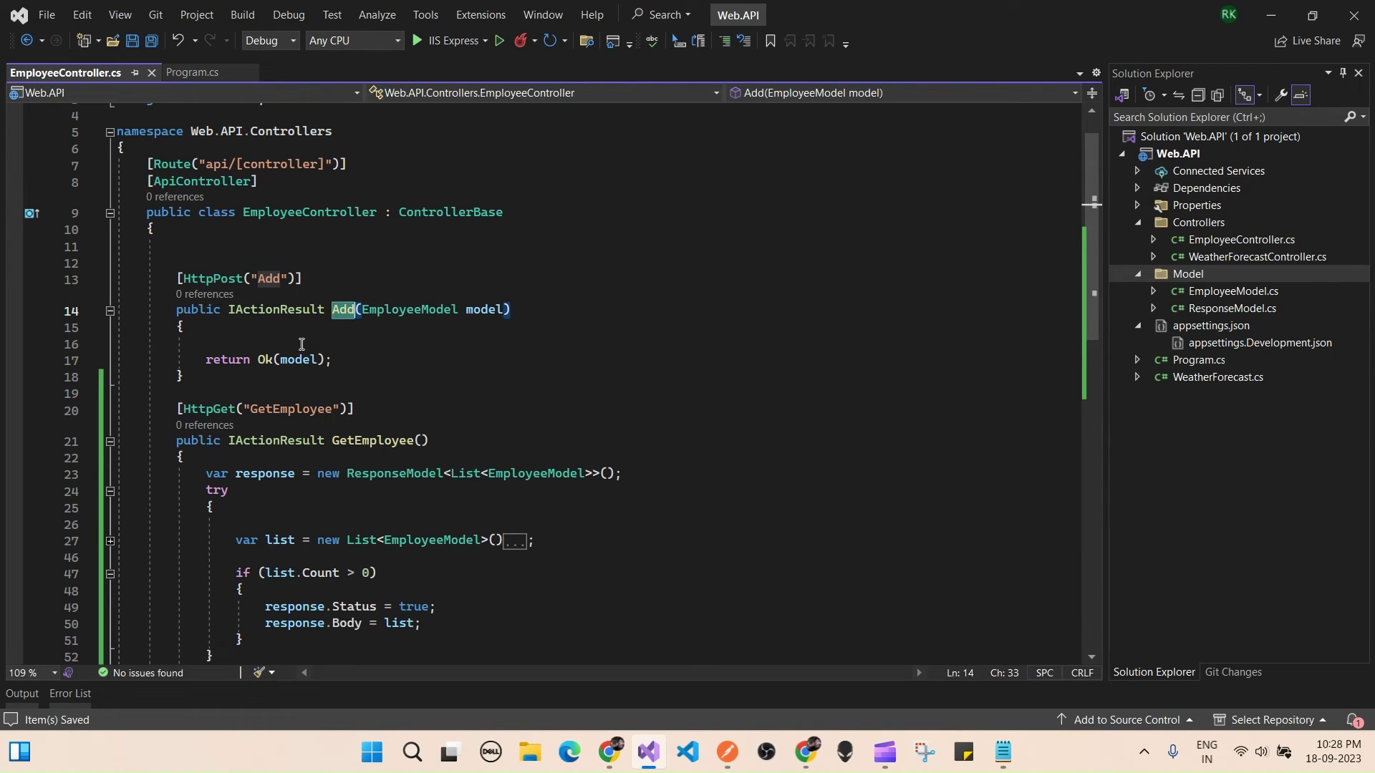
scroll(301, 344, down, 1)
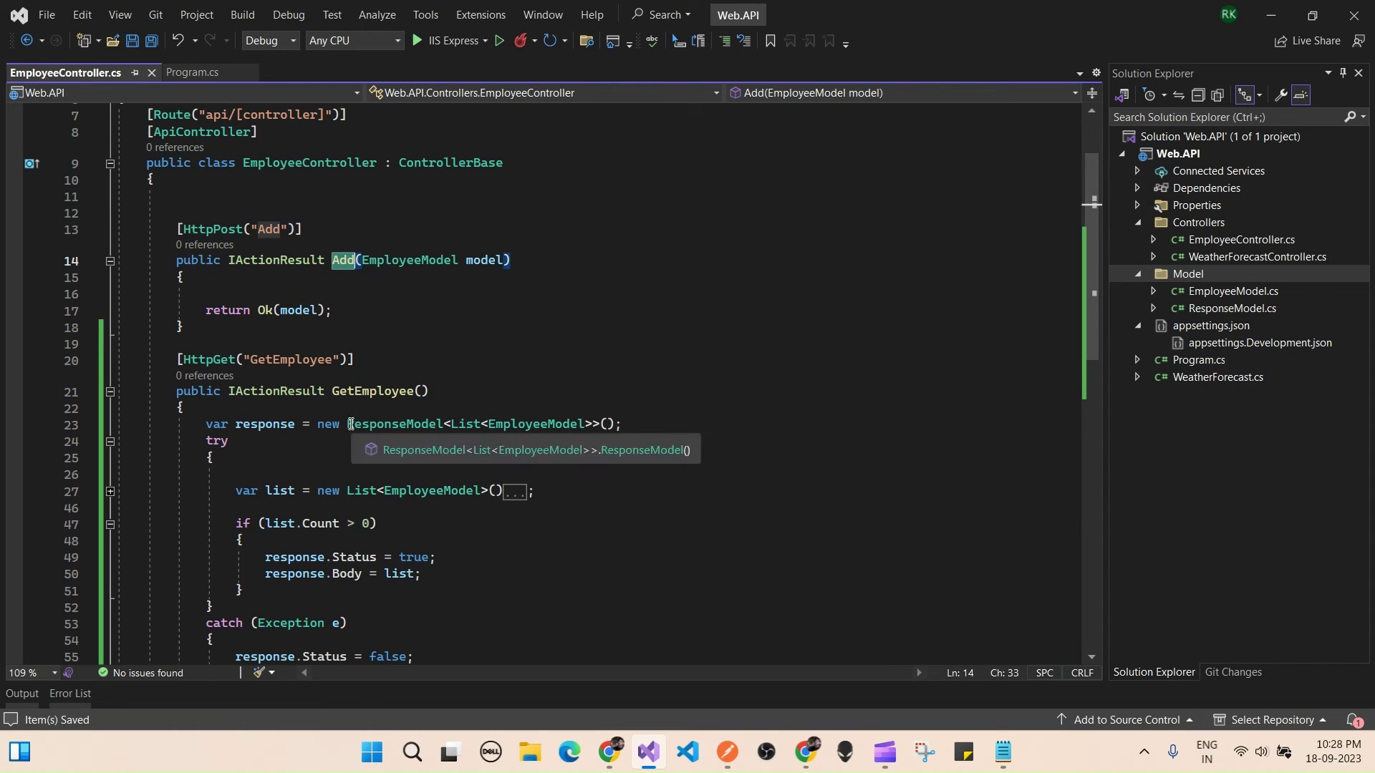
drag(189, 422, 633, 420)
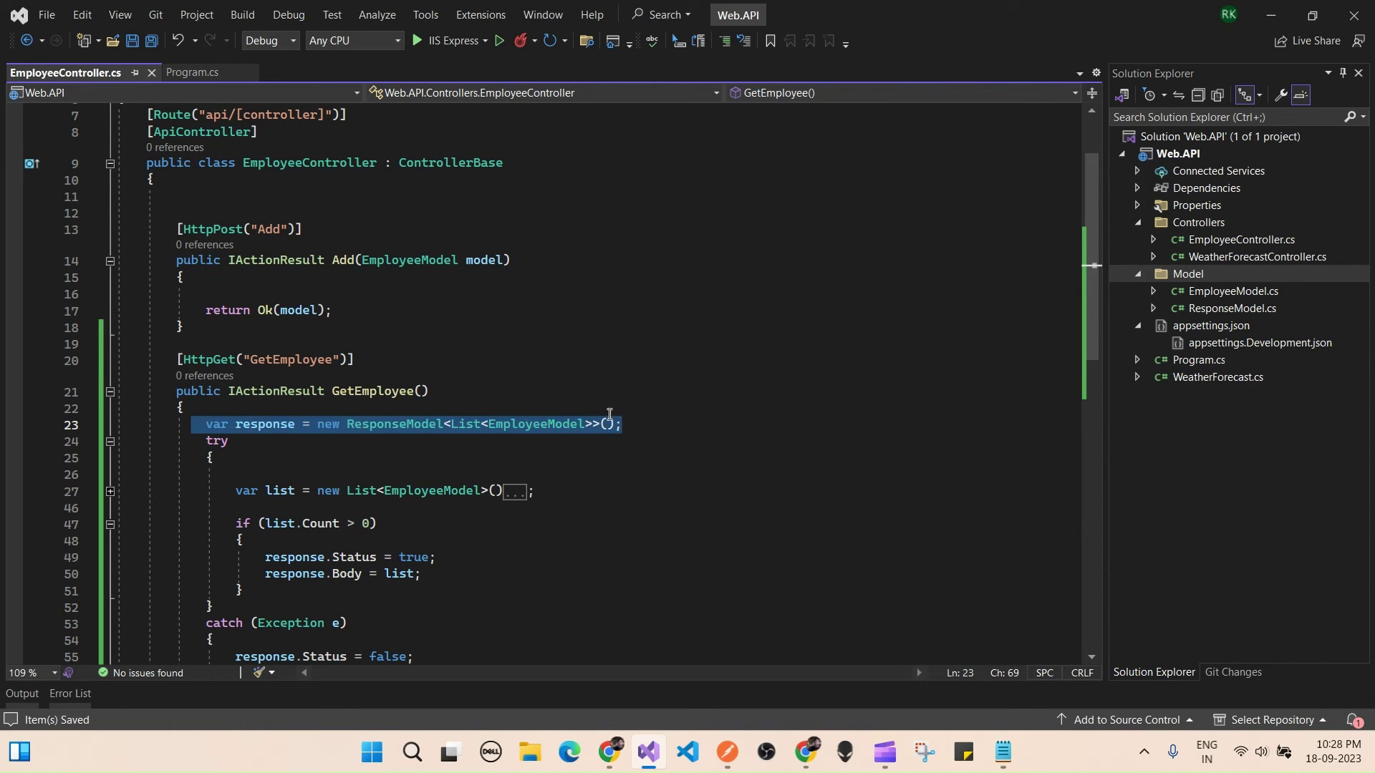
Paste the response wrapper declaration into Add as a ResponseModel<string> and save
key(ctrl+c)
click(559, 362)
click(523, 278)
key(Return)
key(ctrl+v)
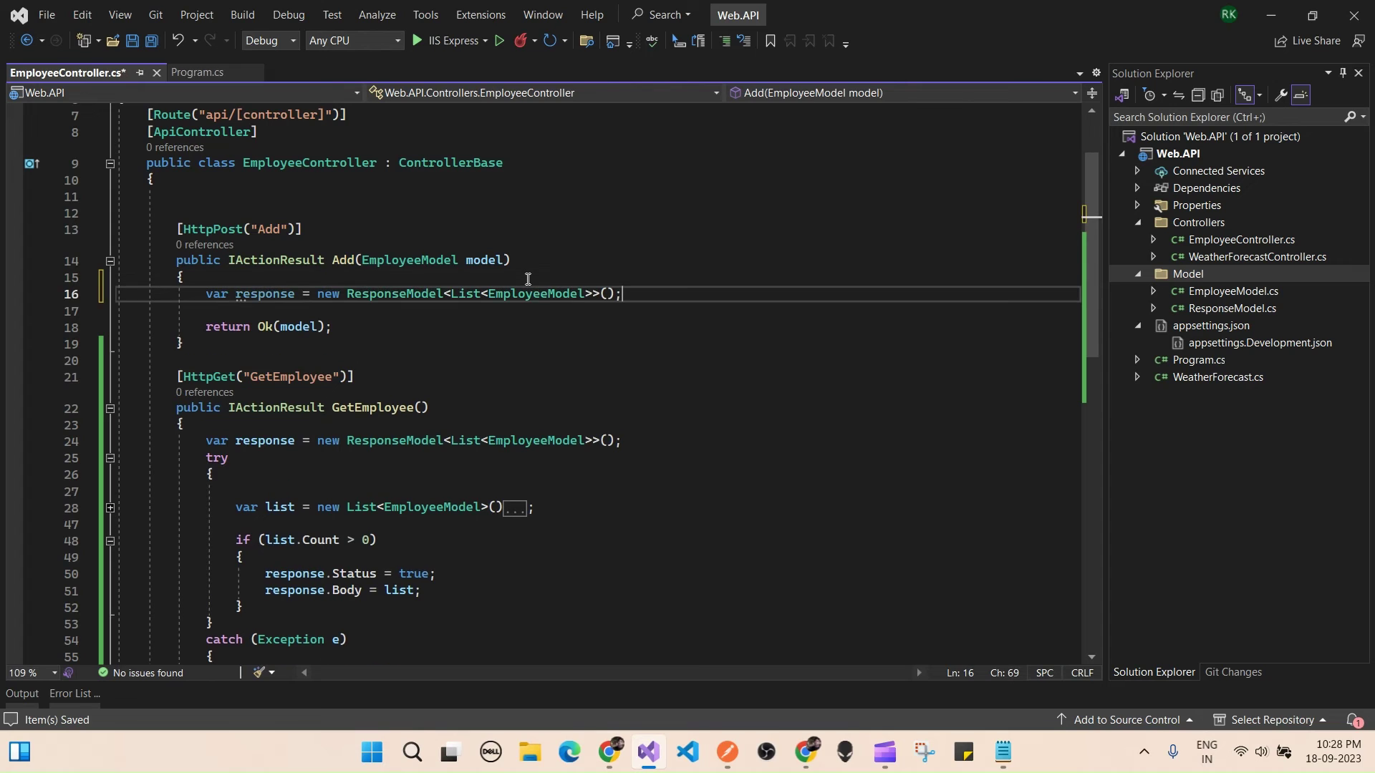
click(533, 364)
double_click(468, 293)
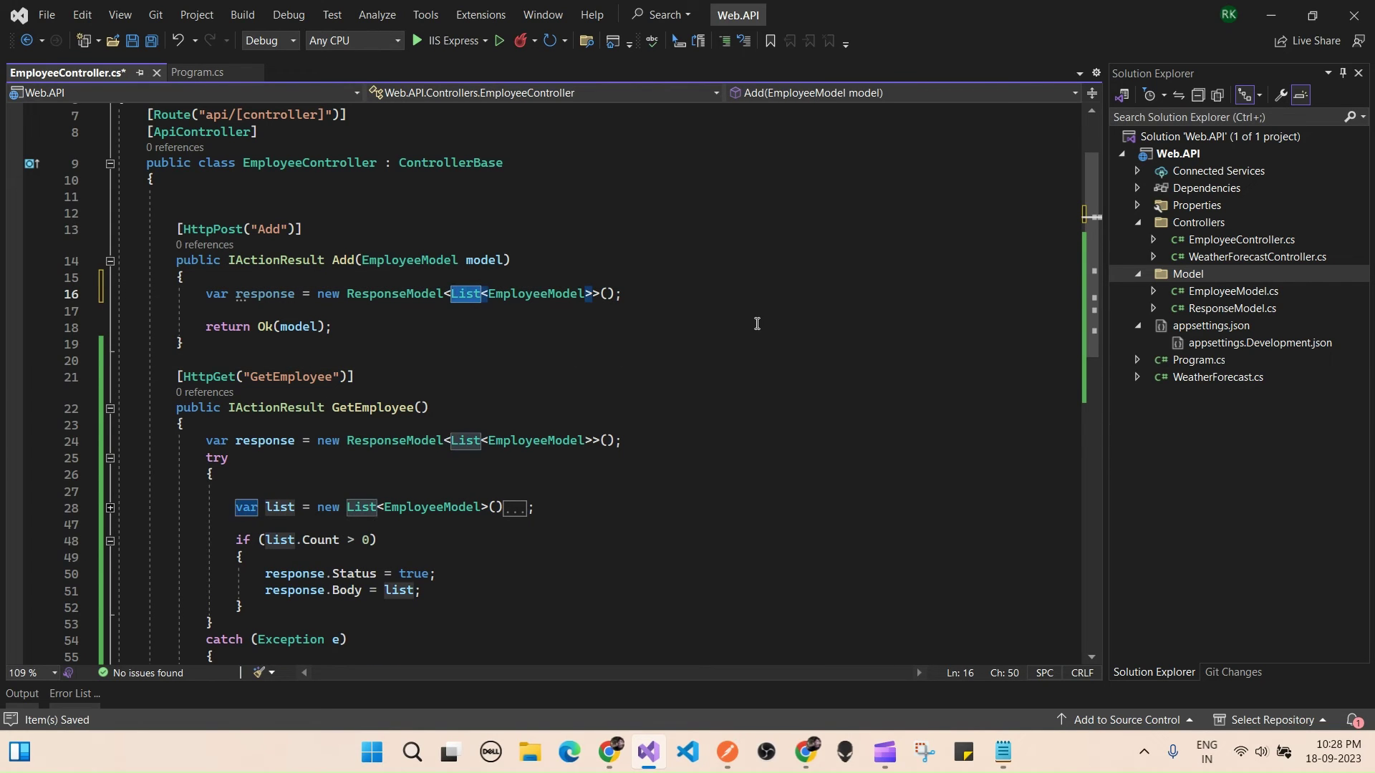
key(Delete)
key(Delete)
key(Delete)
key(Delete)
key(Delete)
key(Delete)
key(Delete)
text(s)
key(Tab)
key(ctrl+s)
Add lines in Add setting the response Status to true and its Description
click(619, 348)
click(554, 300)
key(Return)
key(Return)
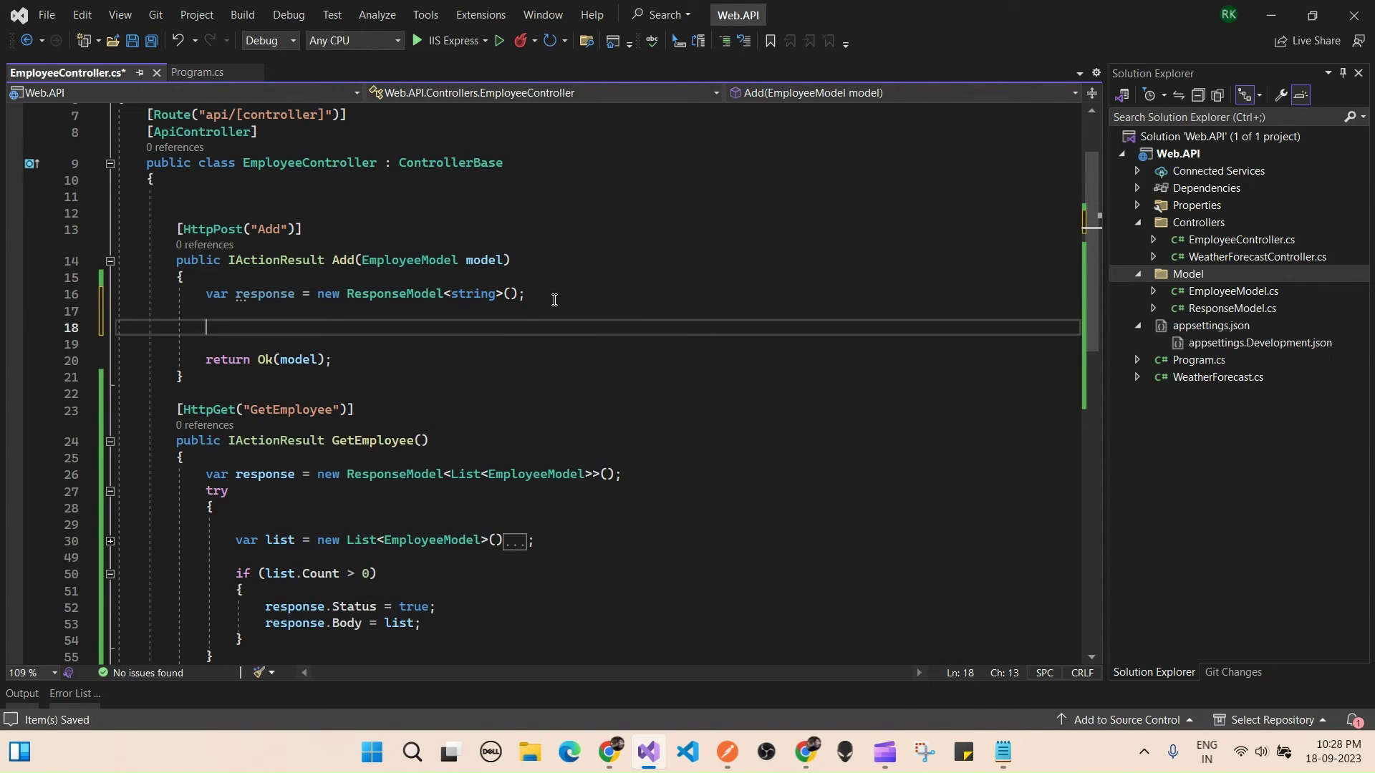
text(response.st)
key(Tab)
text(= true;)
key(Return)
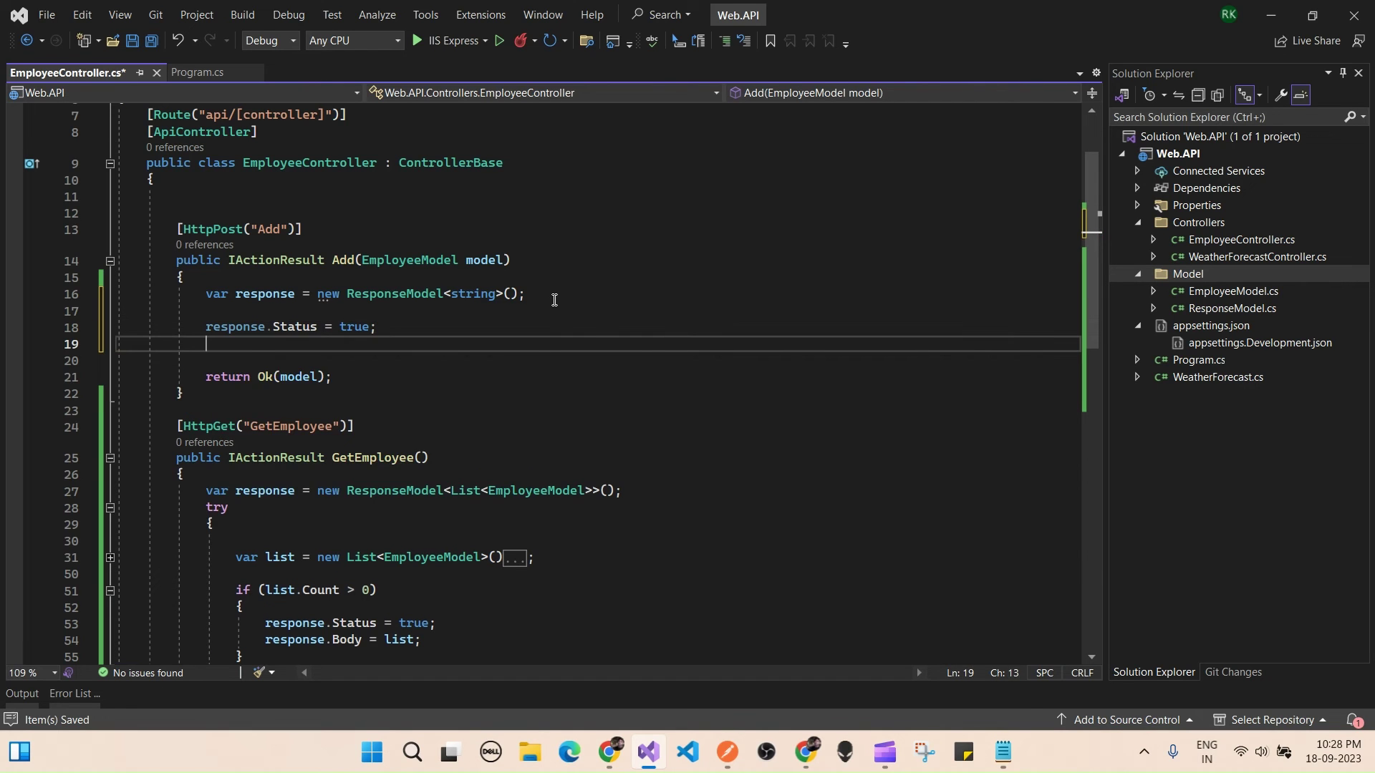
text(response.des)
key(Tab)
text(= )
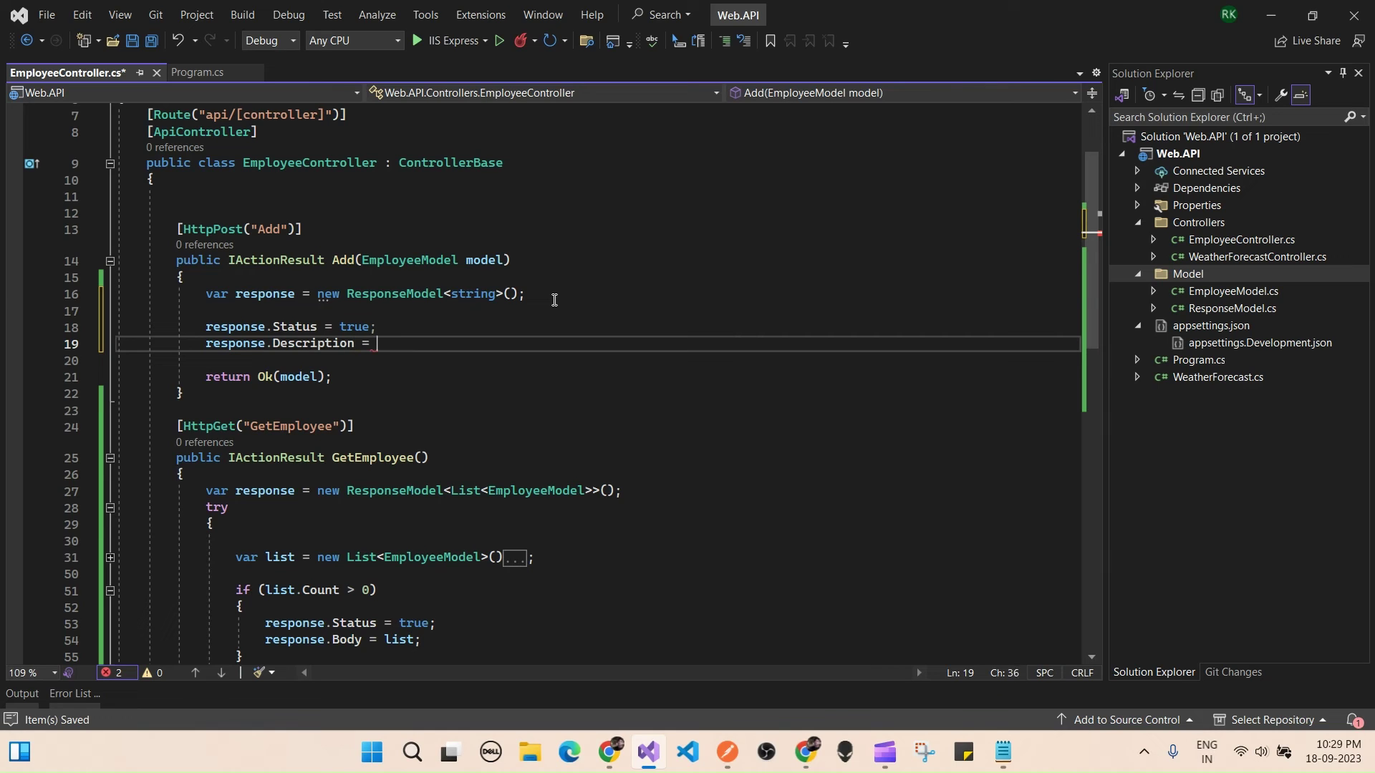
text(")
key(BackSpace)
key(BackSpace)
key(BackSpace)
key(BackSpace)
key(BackSpace)
key(BackSpace)
key(BackSpace)
key(BackSpace)
key(BackSpace)
key(BackSpace)
key(BackSpace)
key(BackSpace)
key(BackSpace)
text(Boo)
key(Return)
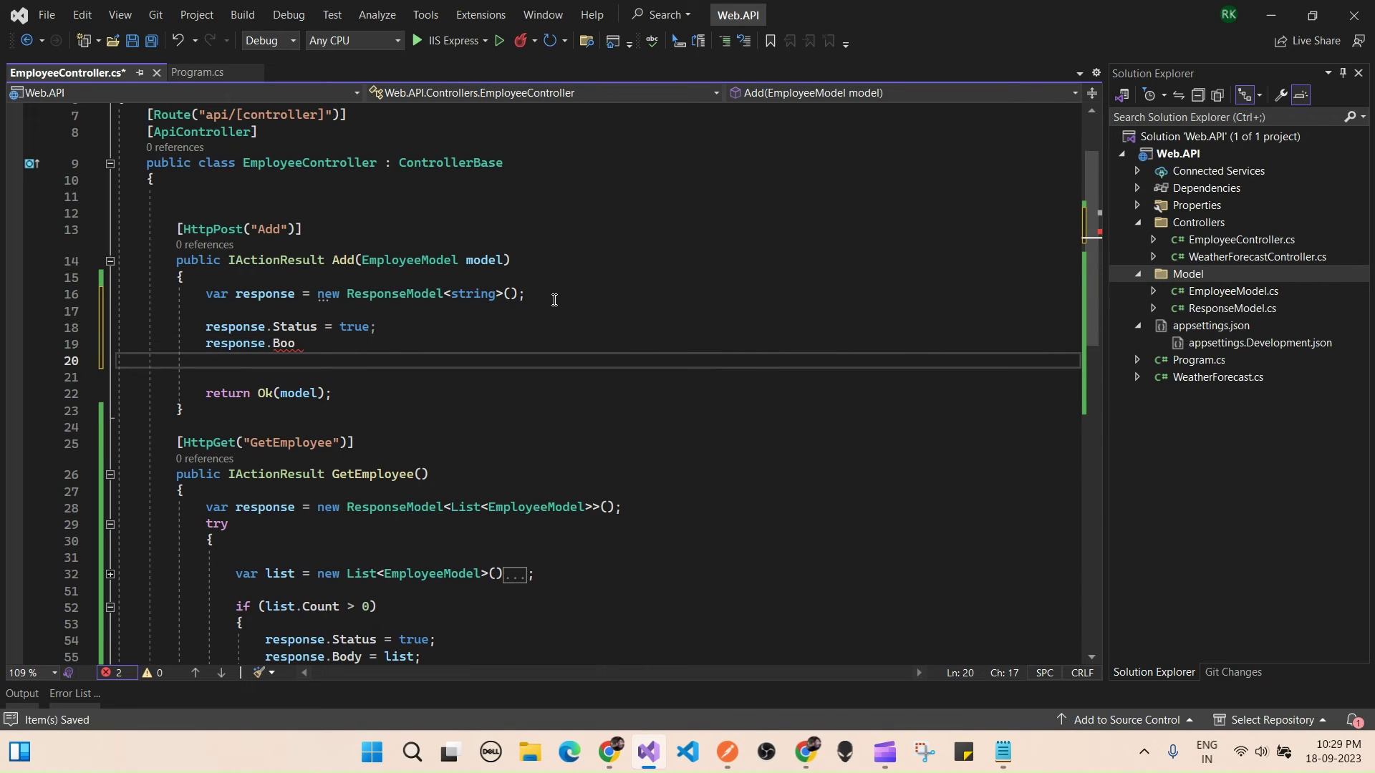
key(BackSpace)
text(d)
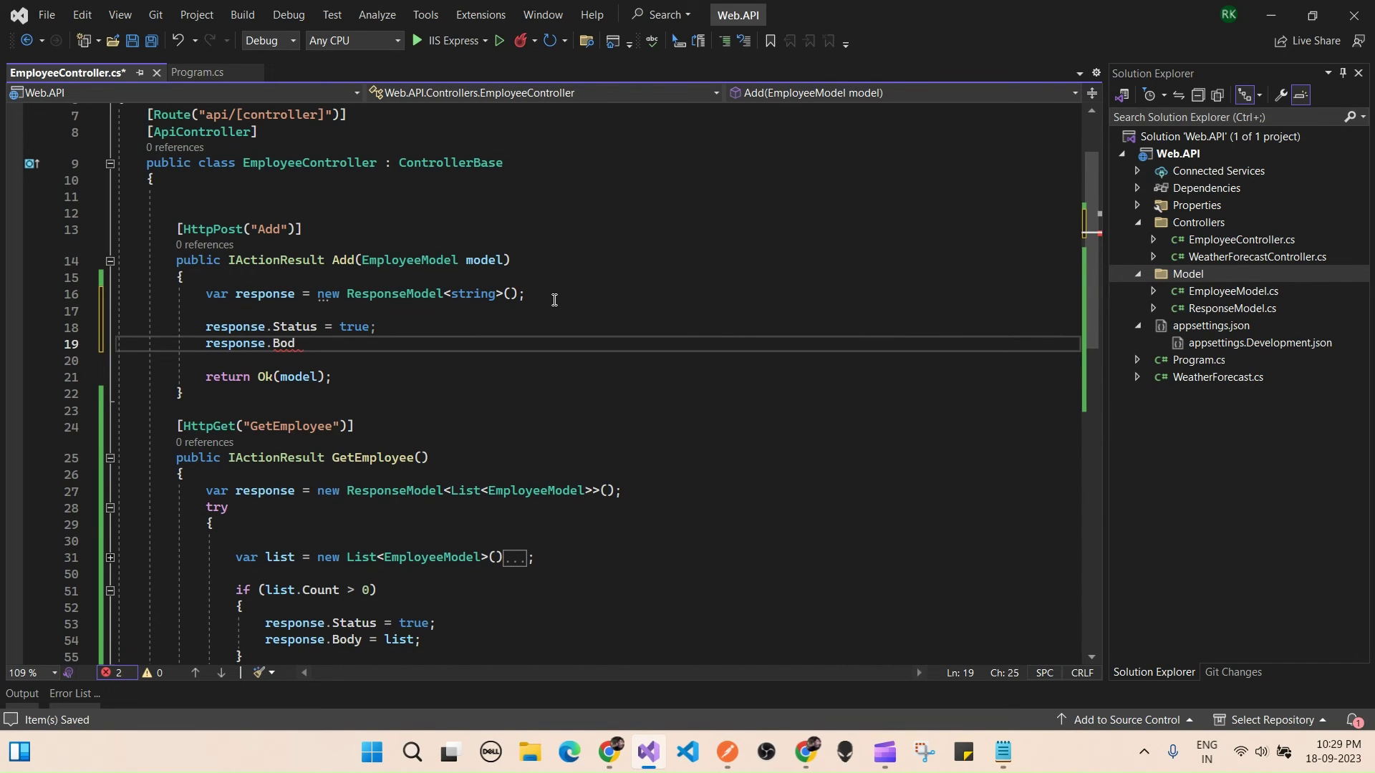
text(y =)
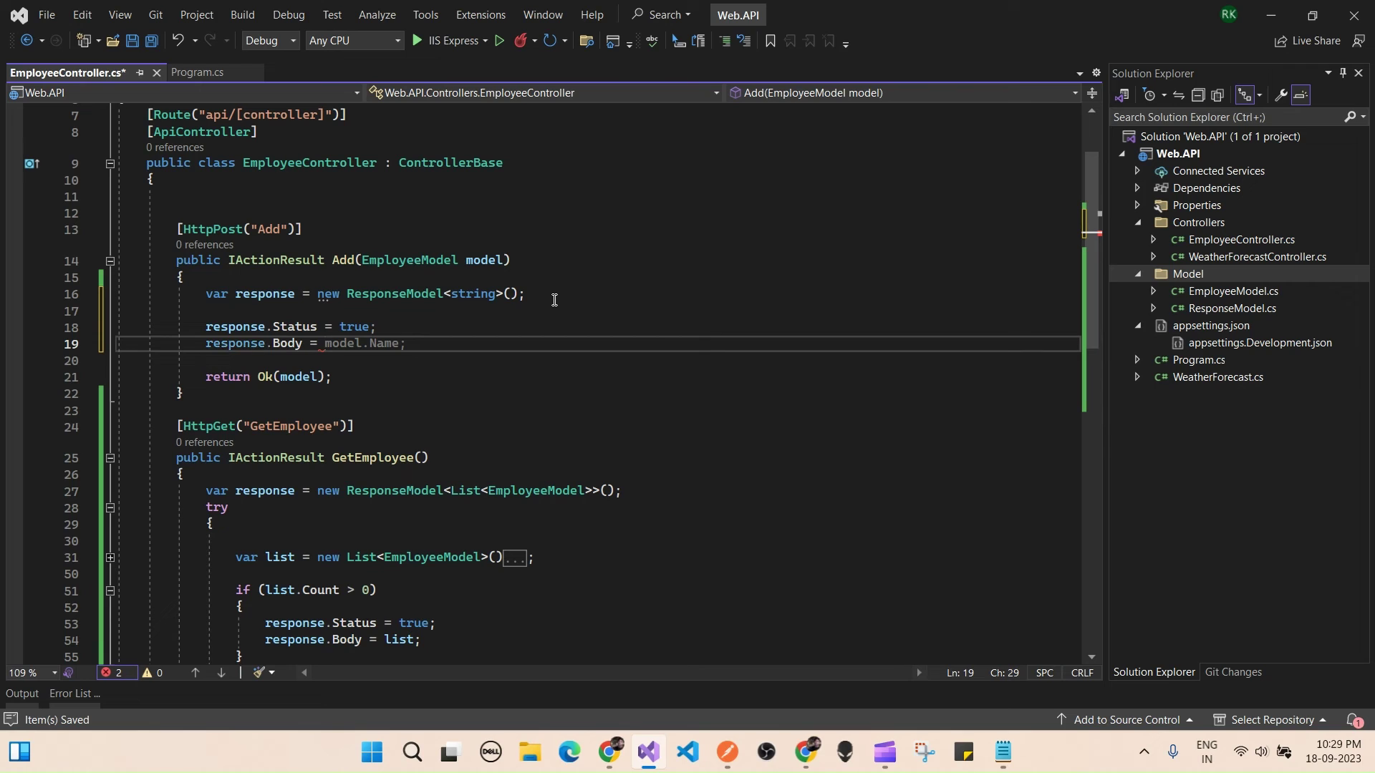
Set Body to 'Employee details added sucessfully', return Ok(response) instead of Ok(model), and save
click(554, 300)
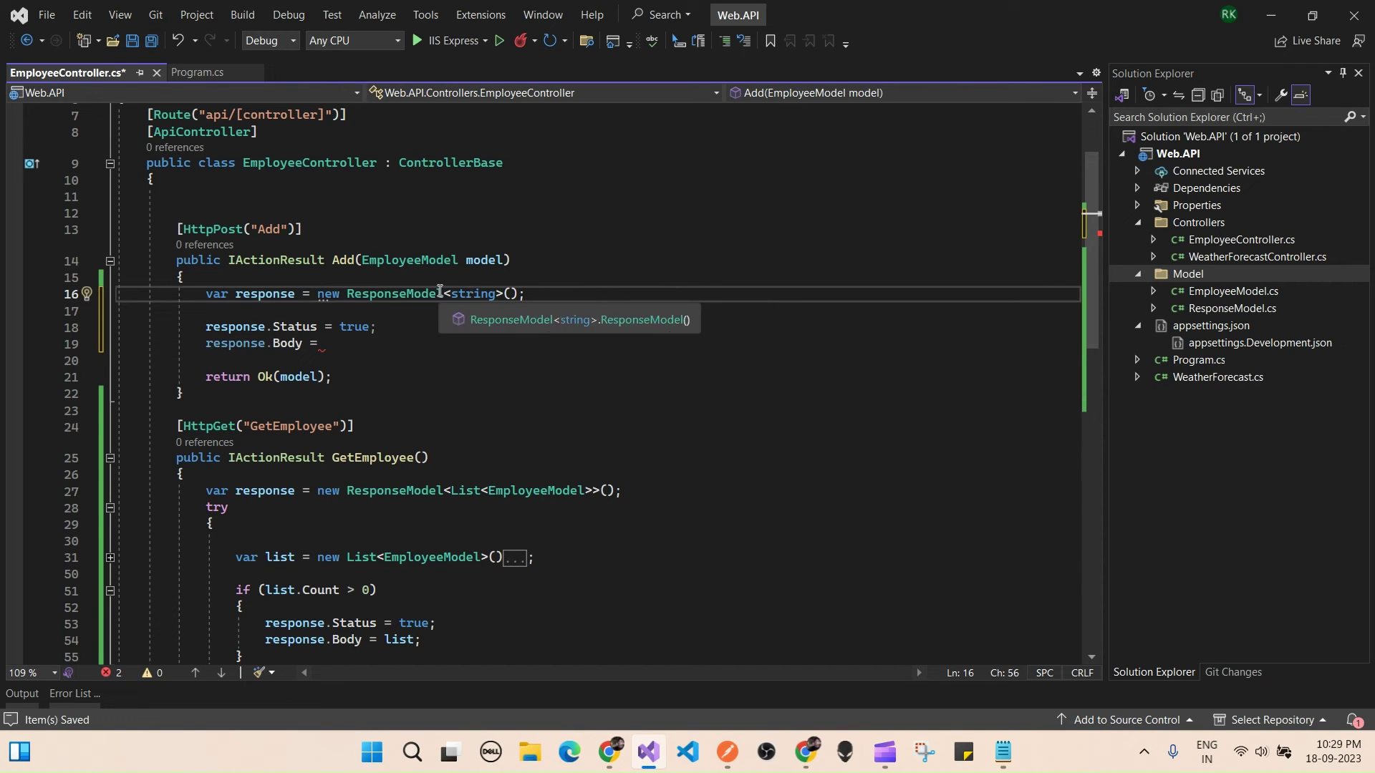
mouse_move(287, 345)
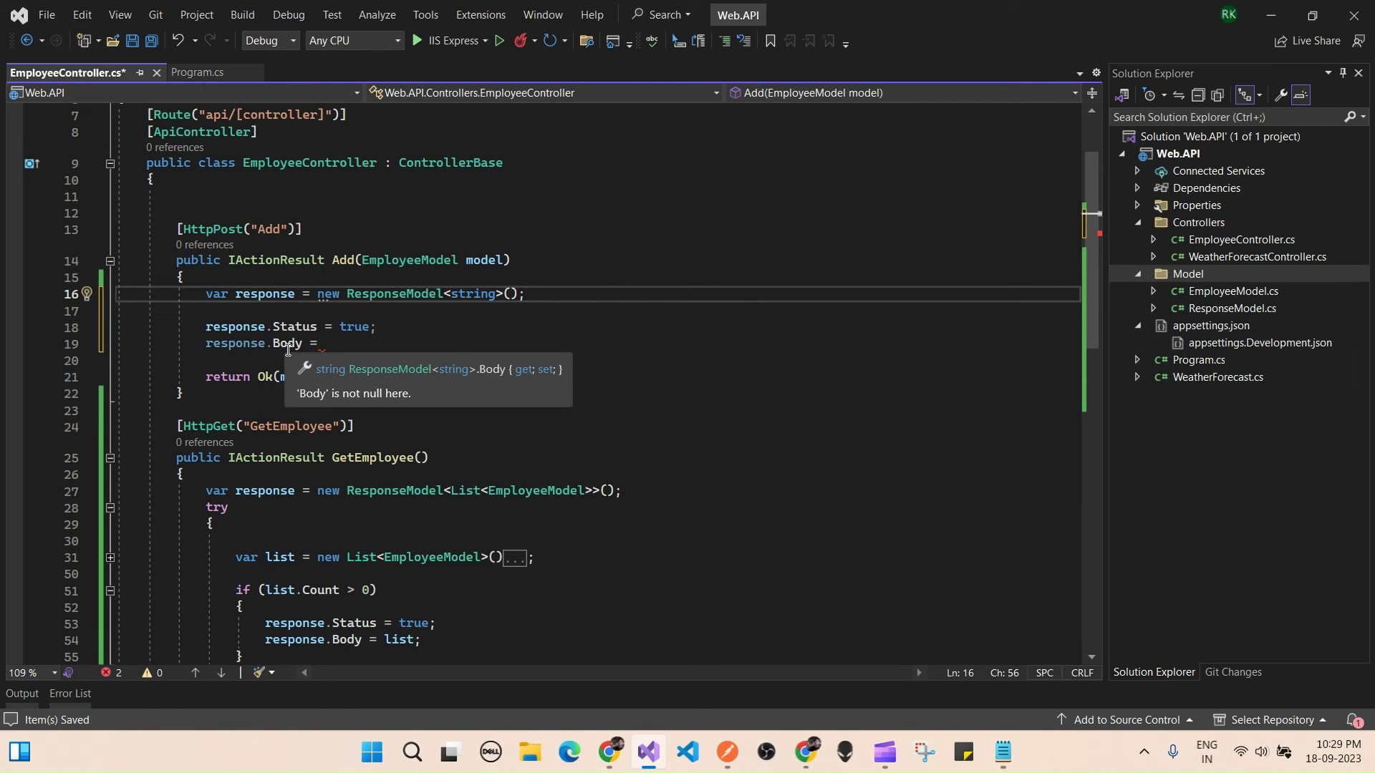
click(400, 345)
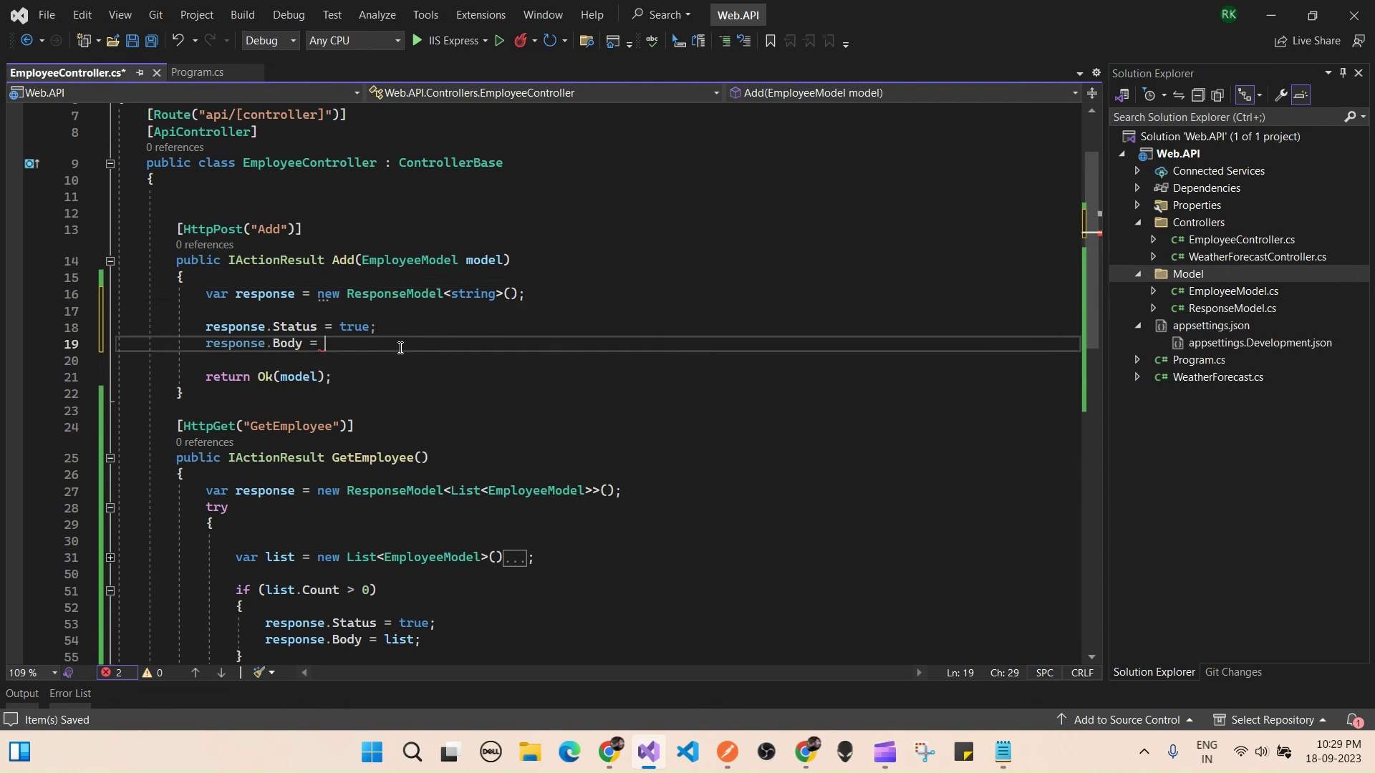
text("Employee details added sucessfully.";)
key(ctrl+s)
click(515, 411)
click(266, 294)
double_click(297, 376)
text(response)
click(371, 369)
key(ctrl+s)
click(368, 377)
scroll(367, 371, down, 2)
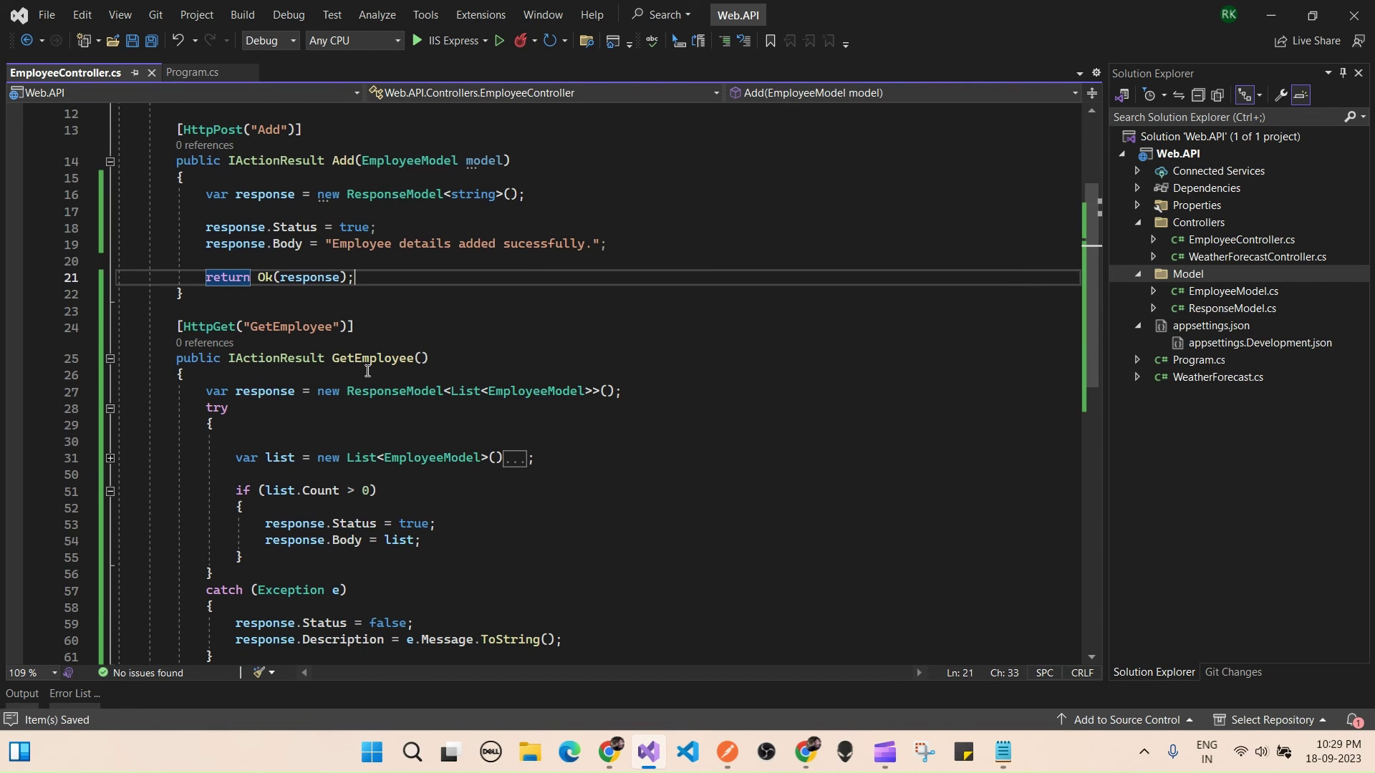
click(237, 295)
scroll(248, 300, down, 3)
click(528, 291)
scroll(436, 303, up, 4)
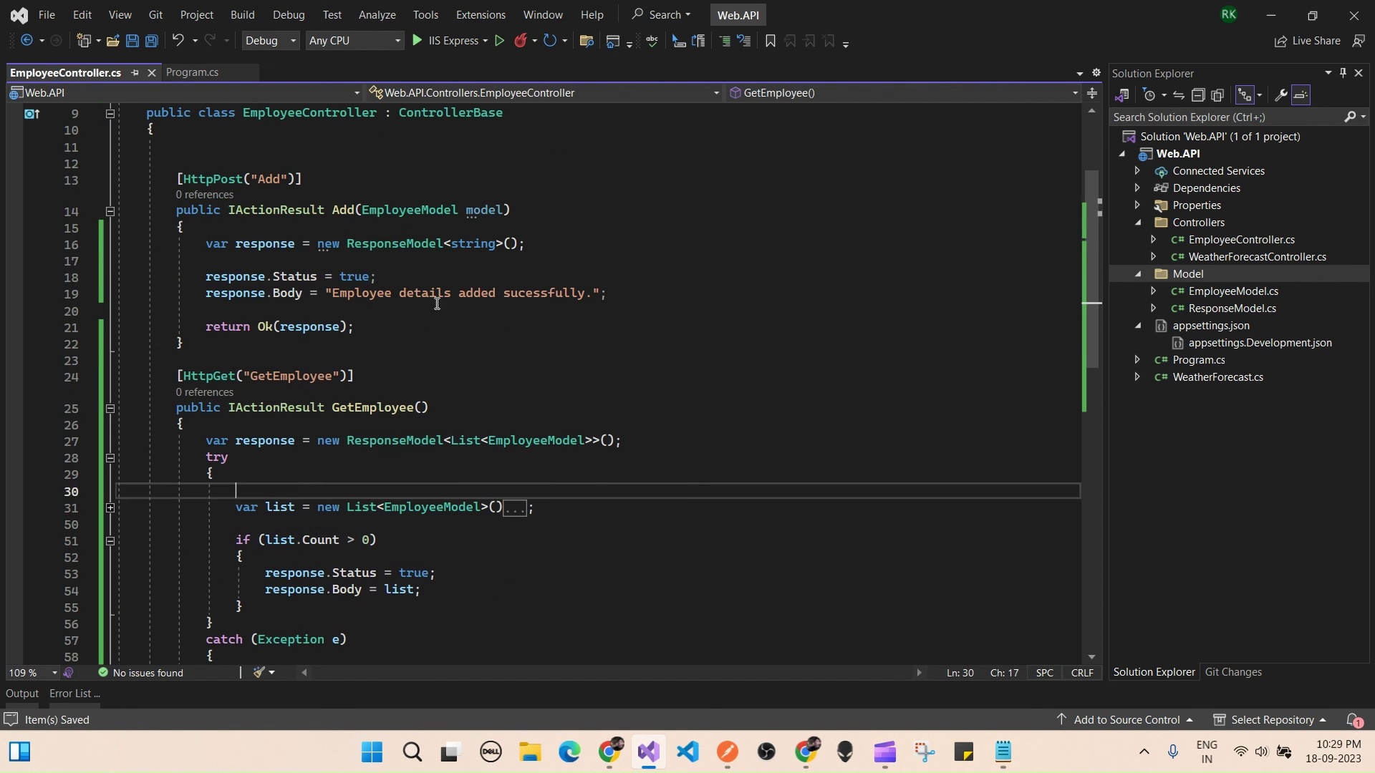
Start the Web.API project without debugging
click(420, 346)
click(288, 15)
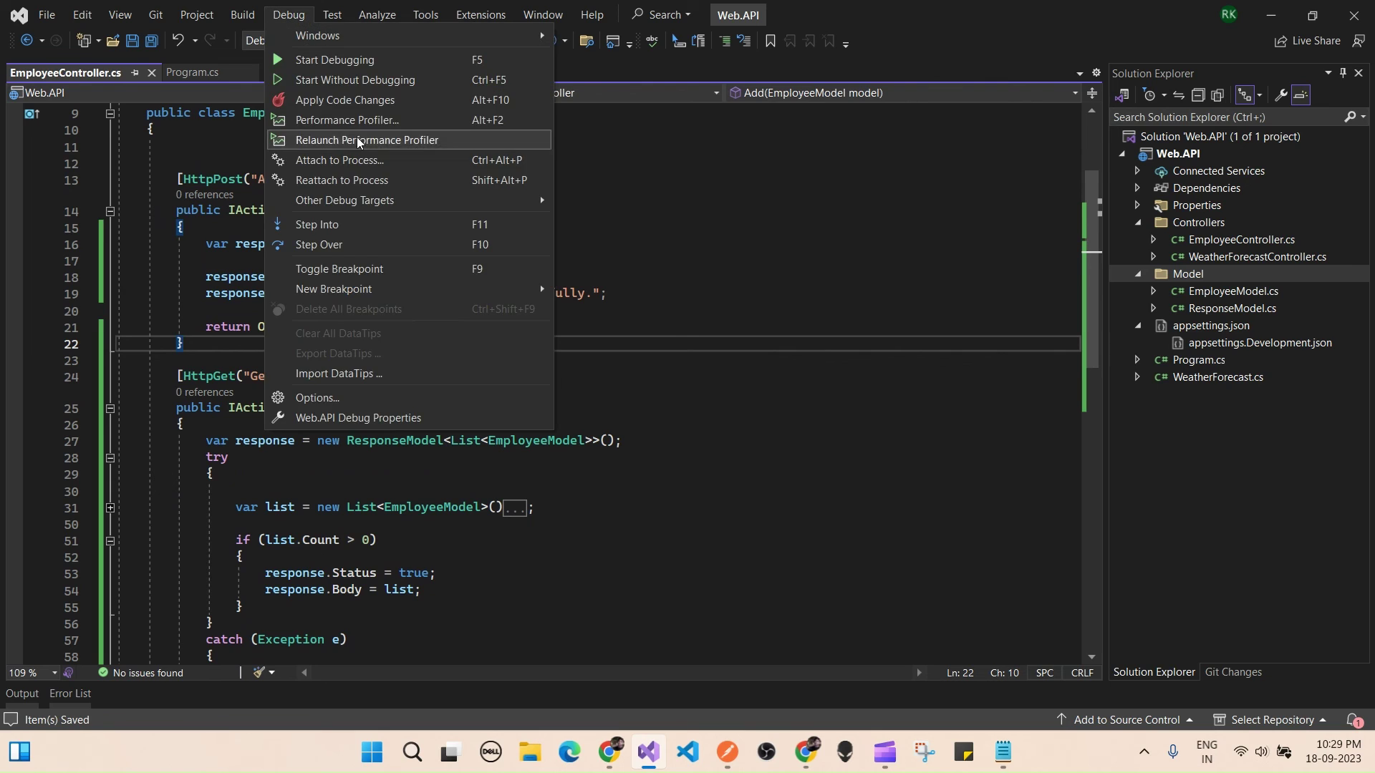
click(355, 79)
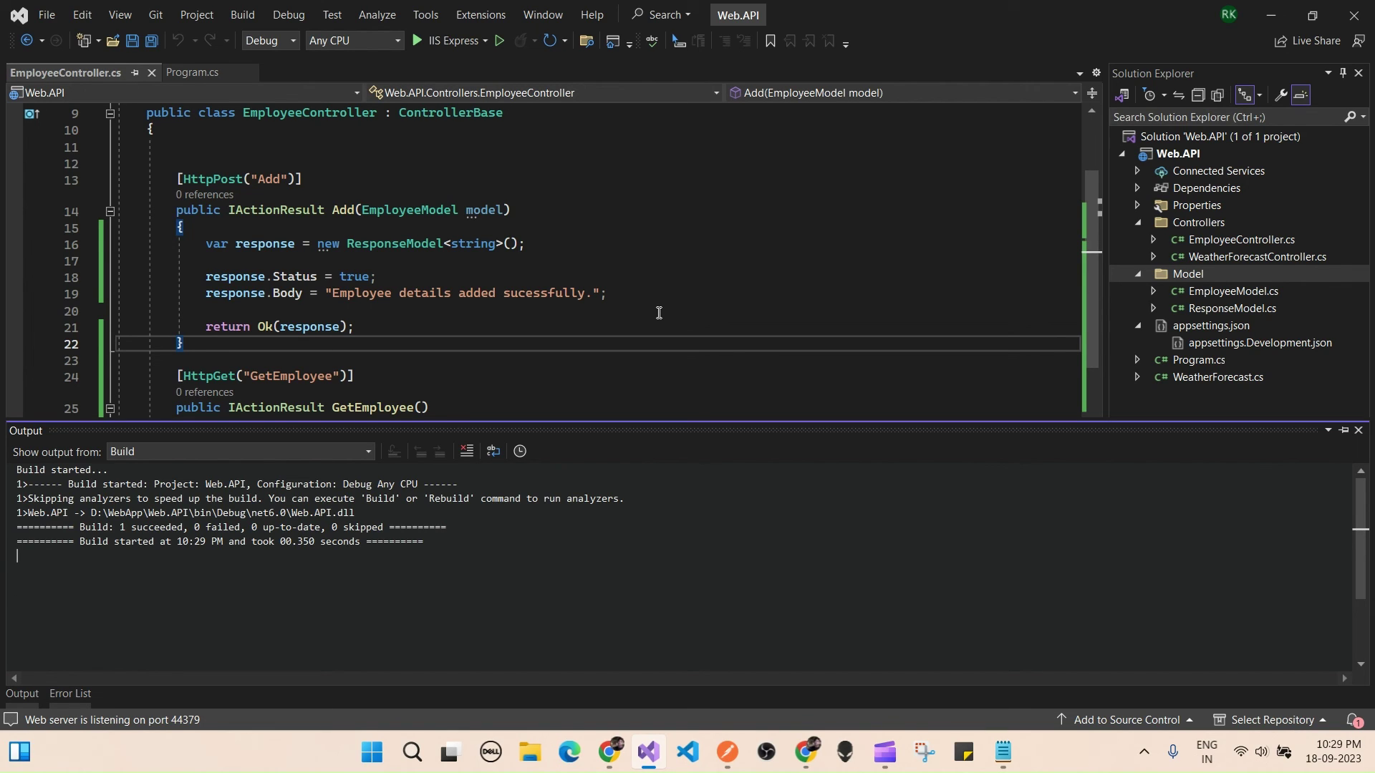
Reload the Swagger page in Chrome and expand then collapse GET /api/Employee/GetEmployee
click(724, 385)
mouse_move(608, 752)
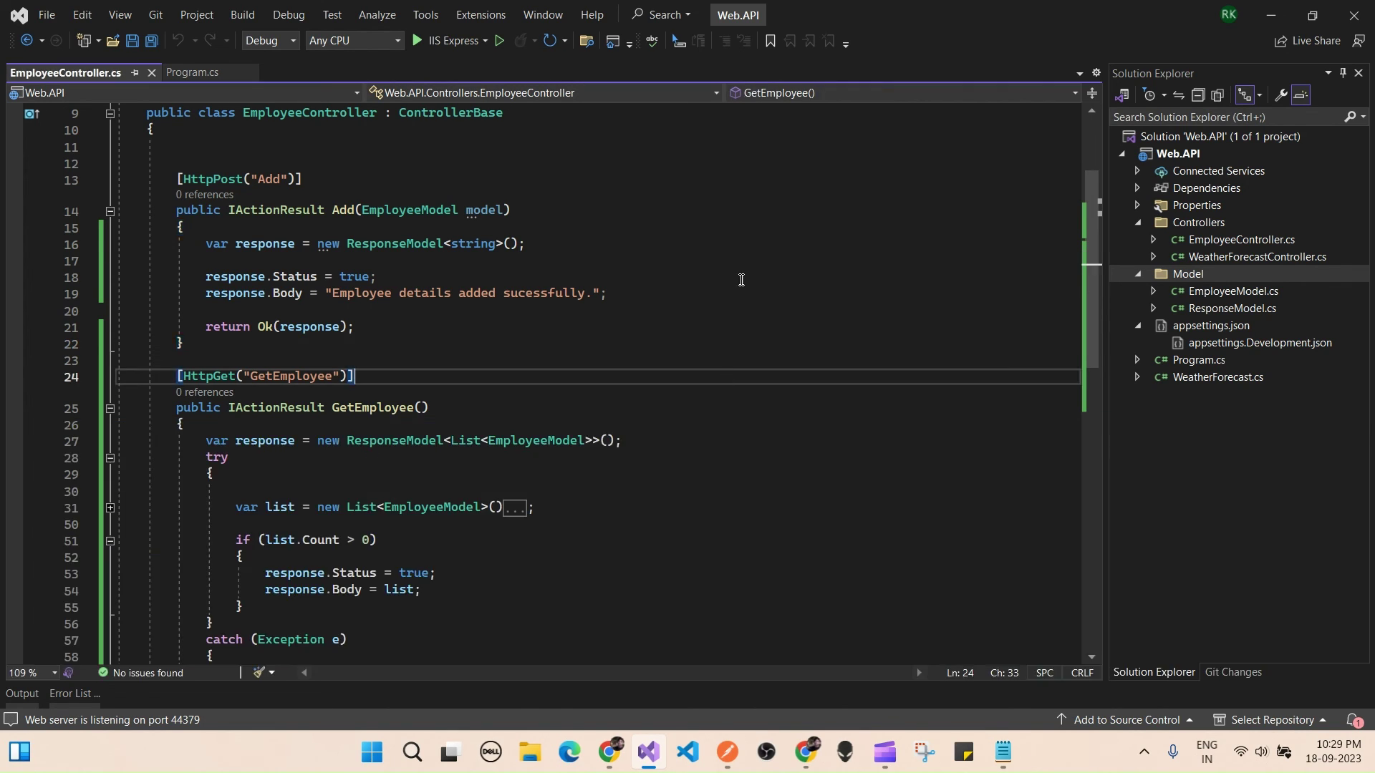
click(674, 677)
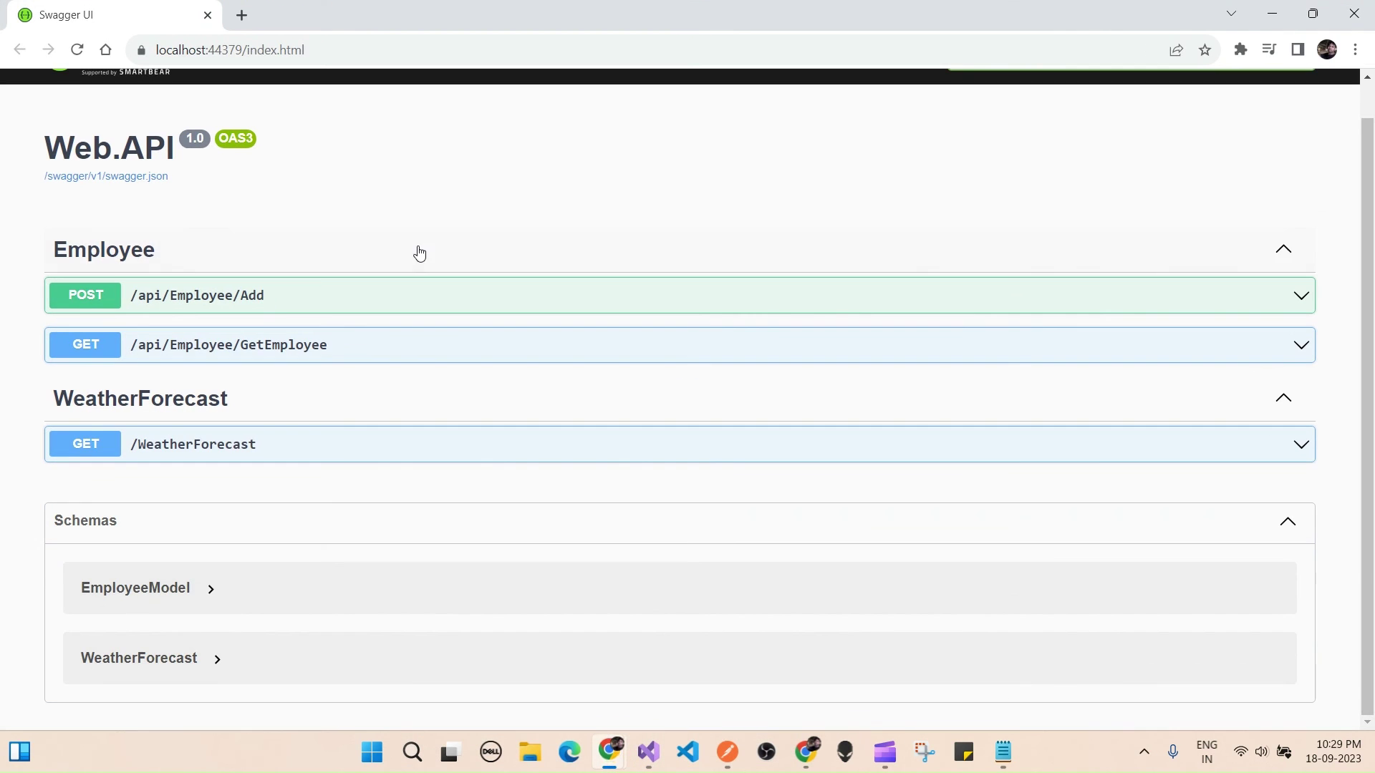
click(77, 49)
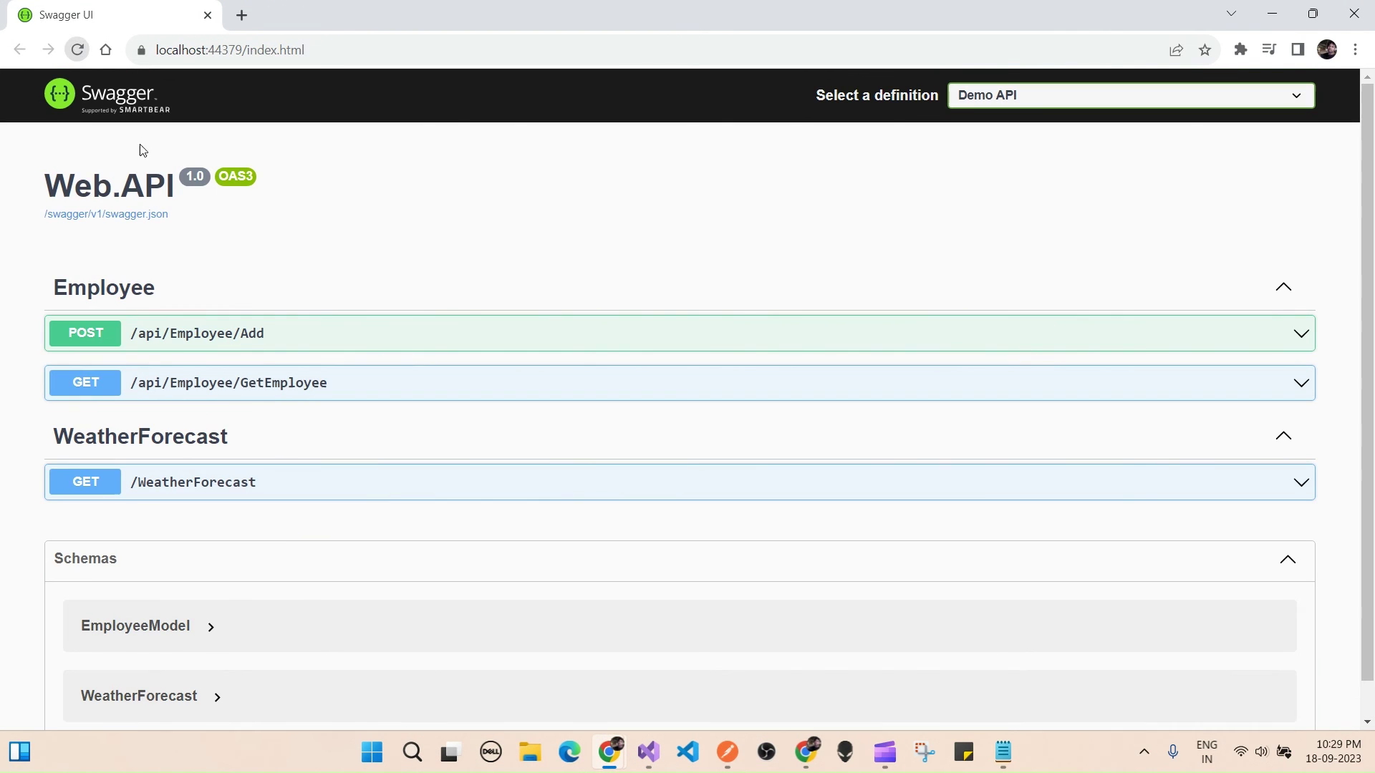
click(403, 384)
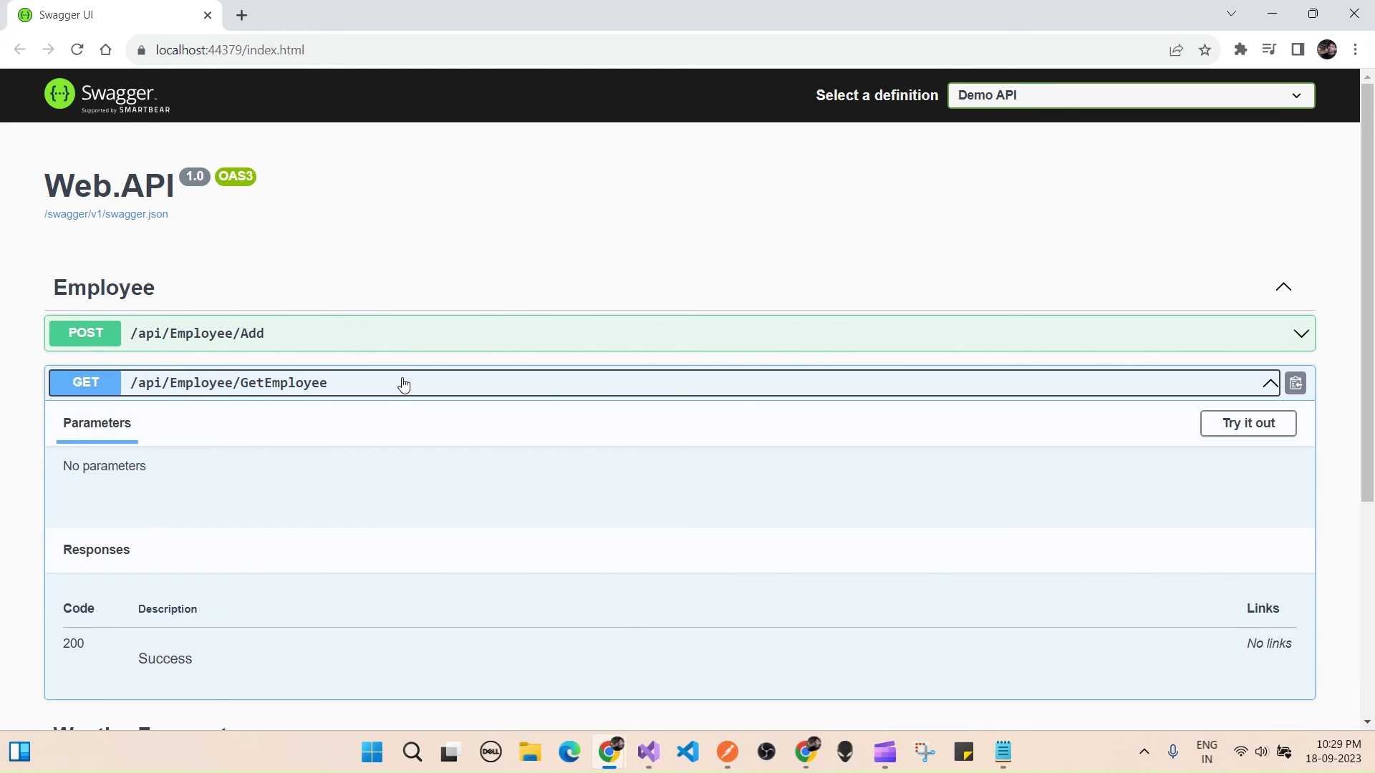
click(402, 385)
scroll(553, 175, down, 1)
Resend GetEmployee in Postman and check the wrapped response: status true, employees body, null description
click(727, 752)
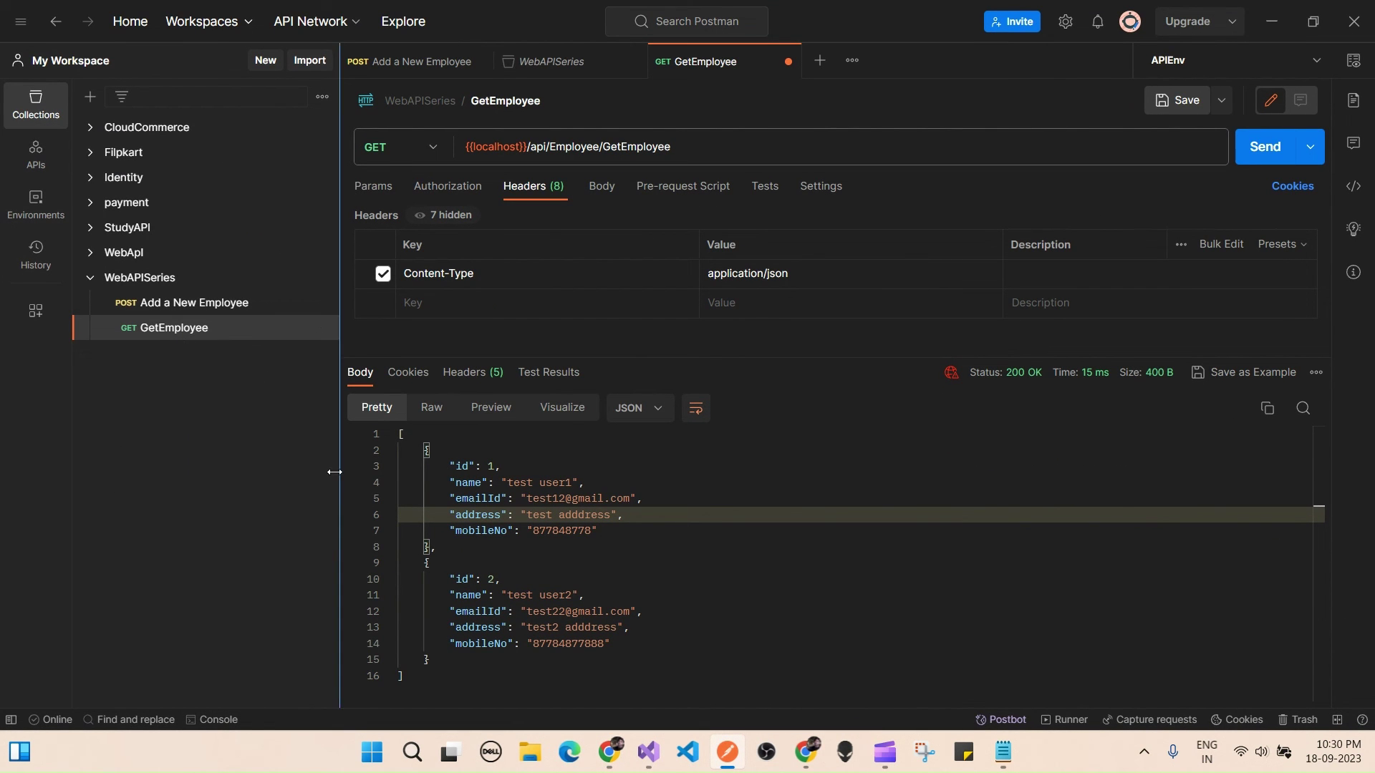
click(637, 496)
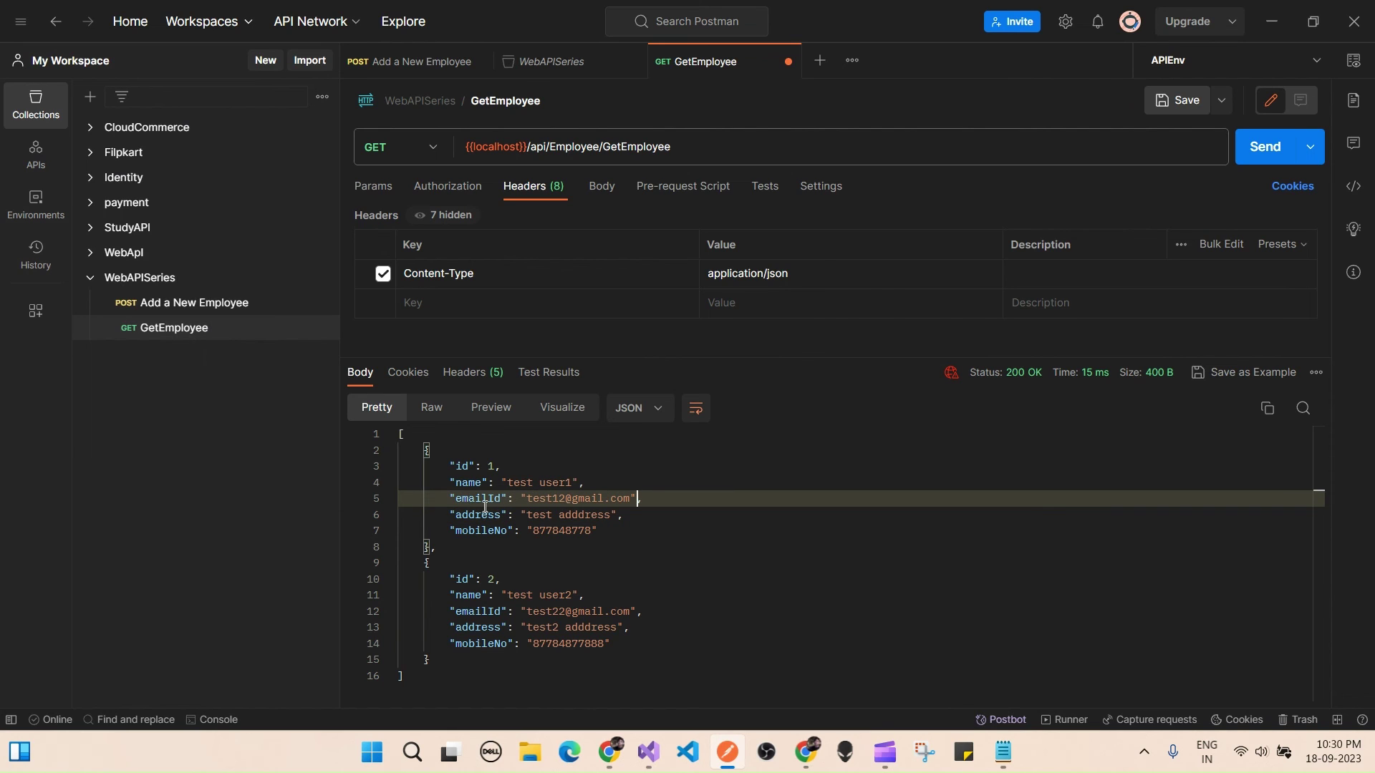
click(638, 562)
click(1262, 156)
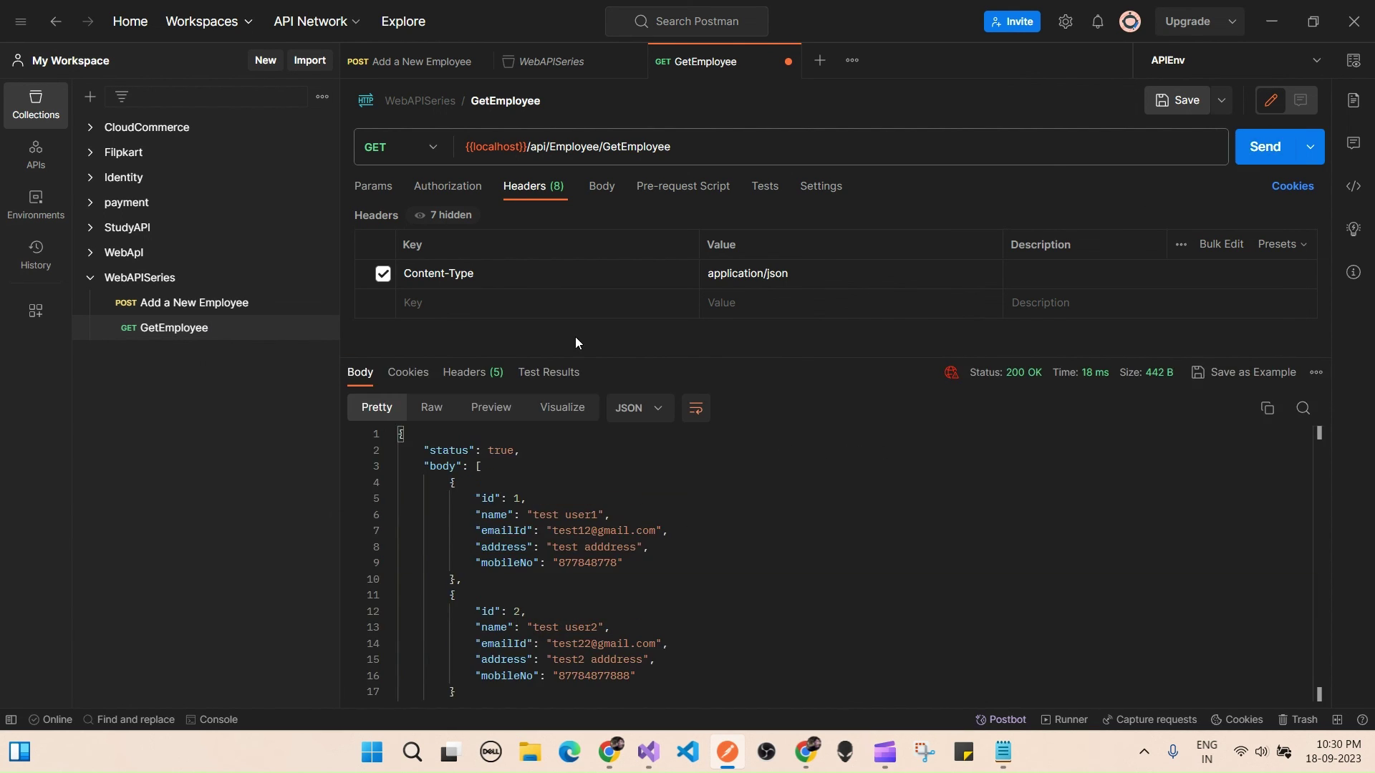
click(650, 492)
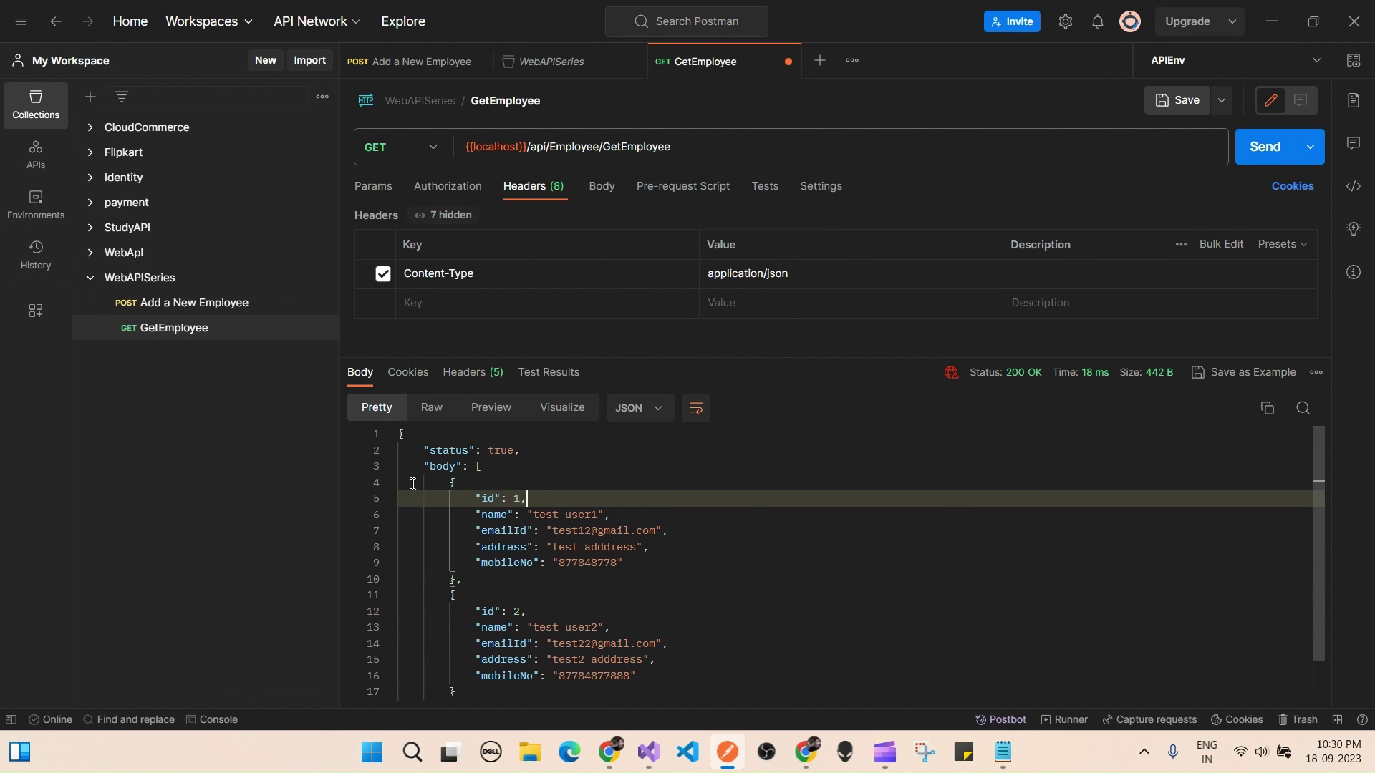
click(390, 467)
click(451, 482)
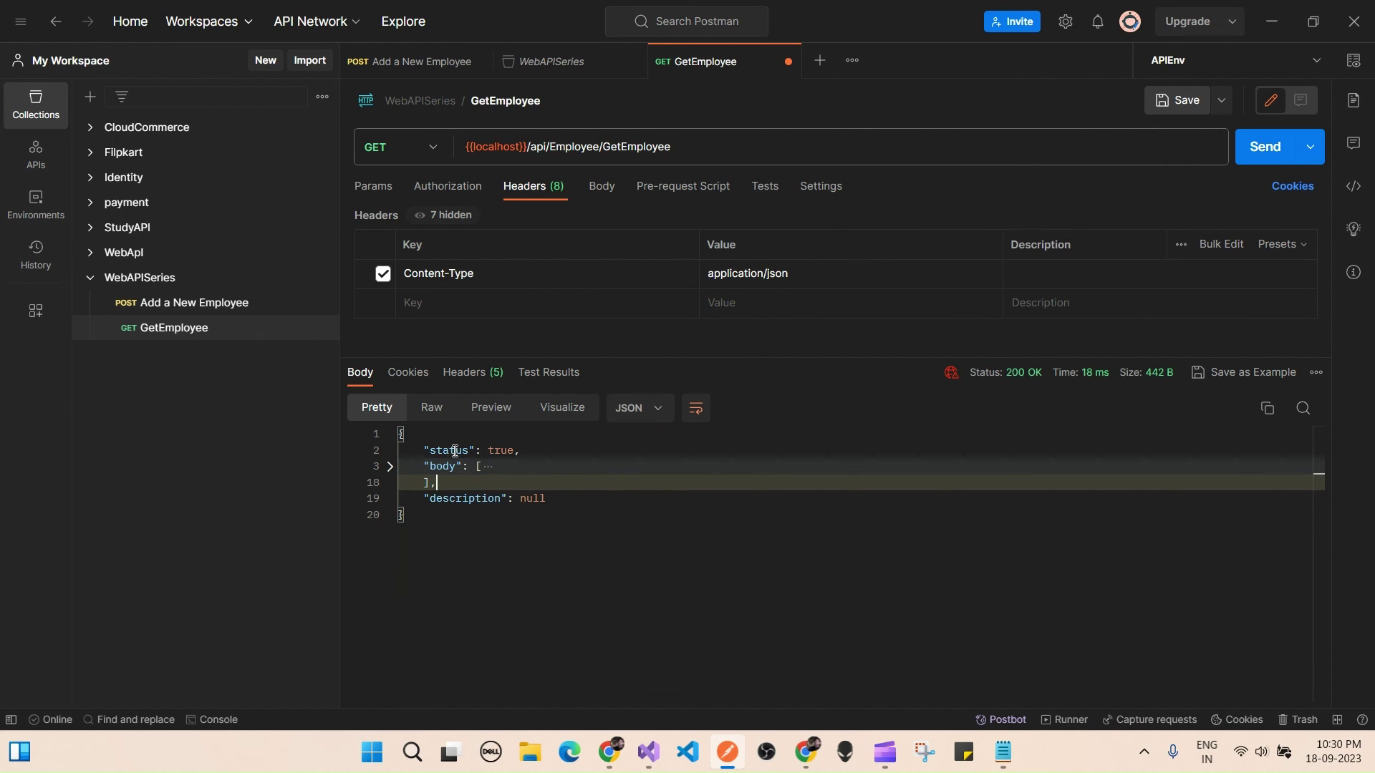
click(390, 467)
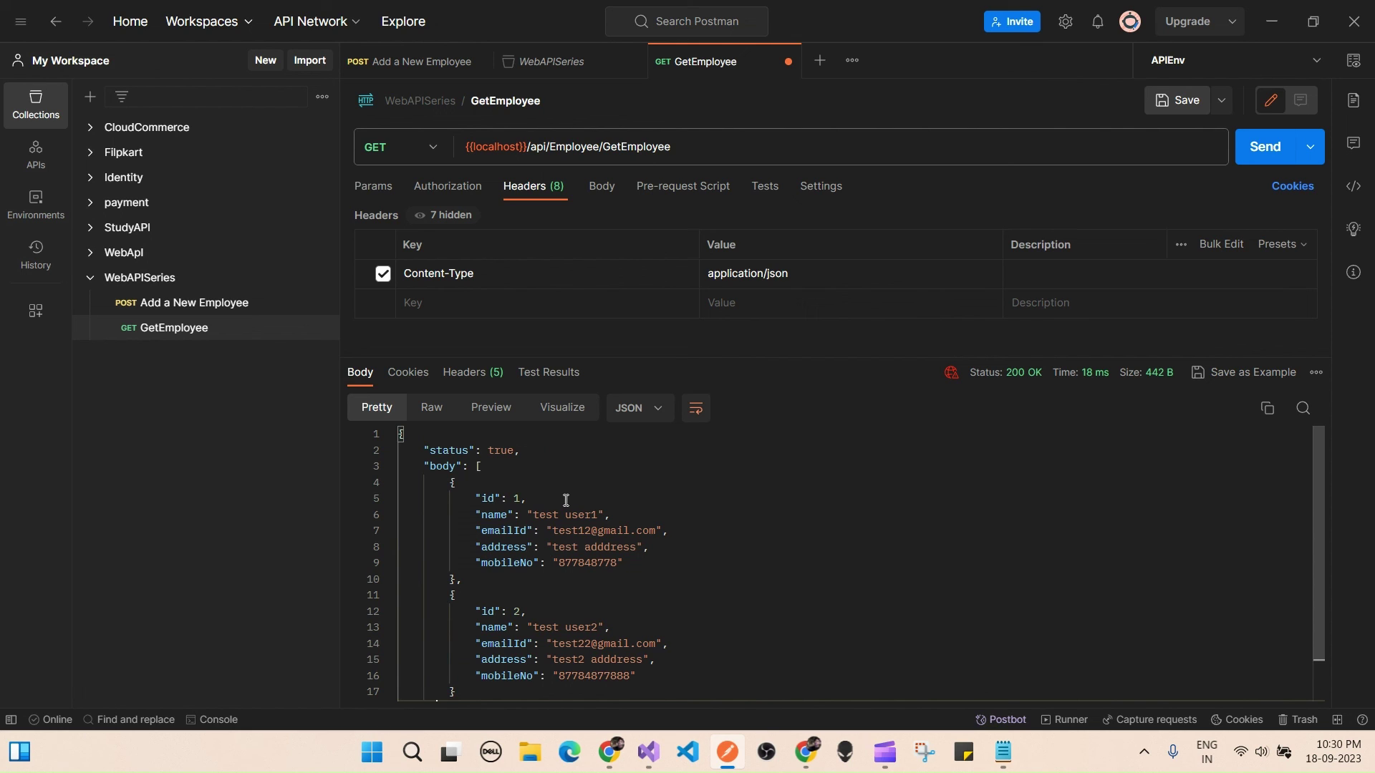
scroll(566, 501, down, 2)
scroll(565, 501, up, 2)
In the Add a New Employee raw JSON, change name, emailId and address for employee ravi 366
click(184, 302)
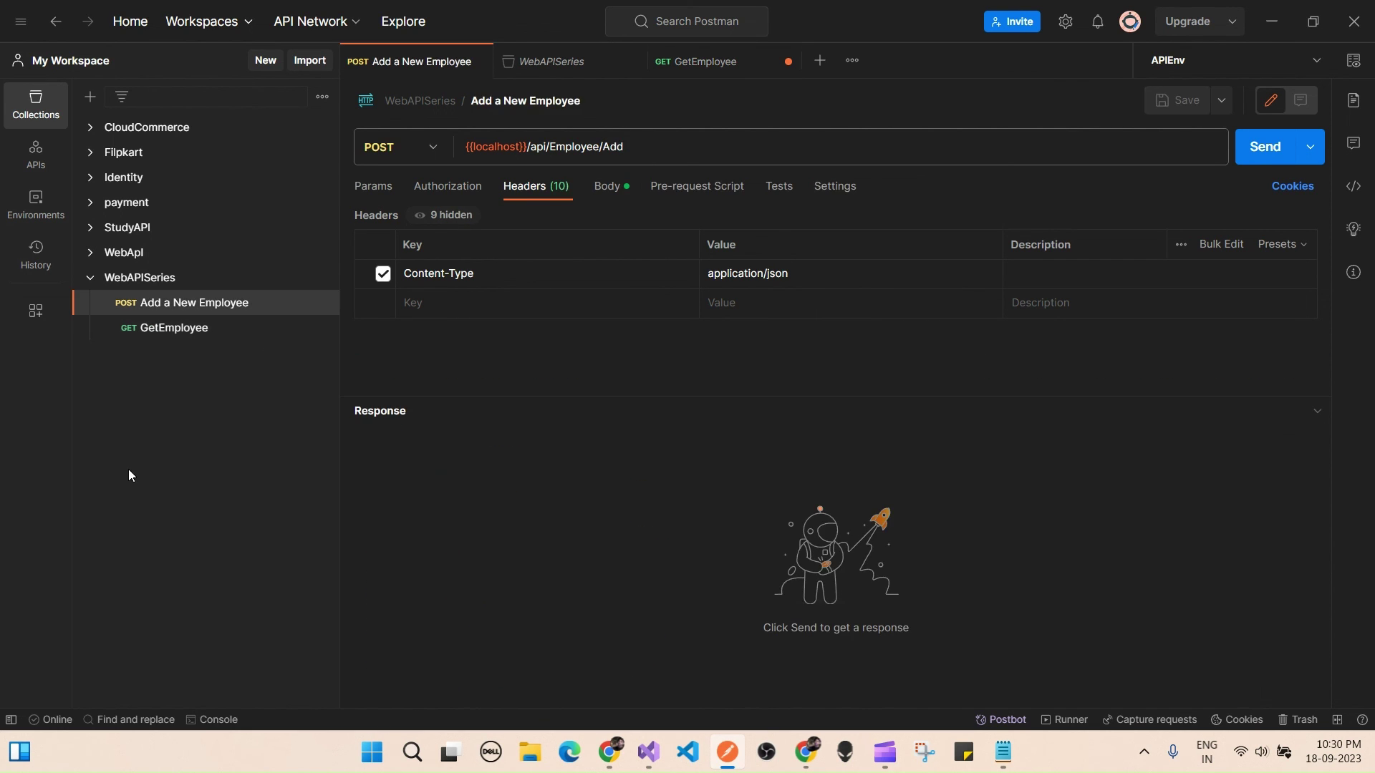
click(608, 186)
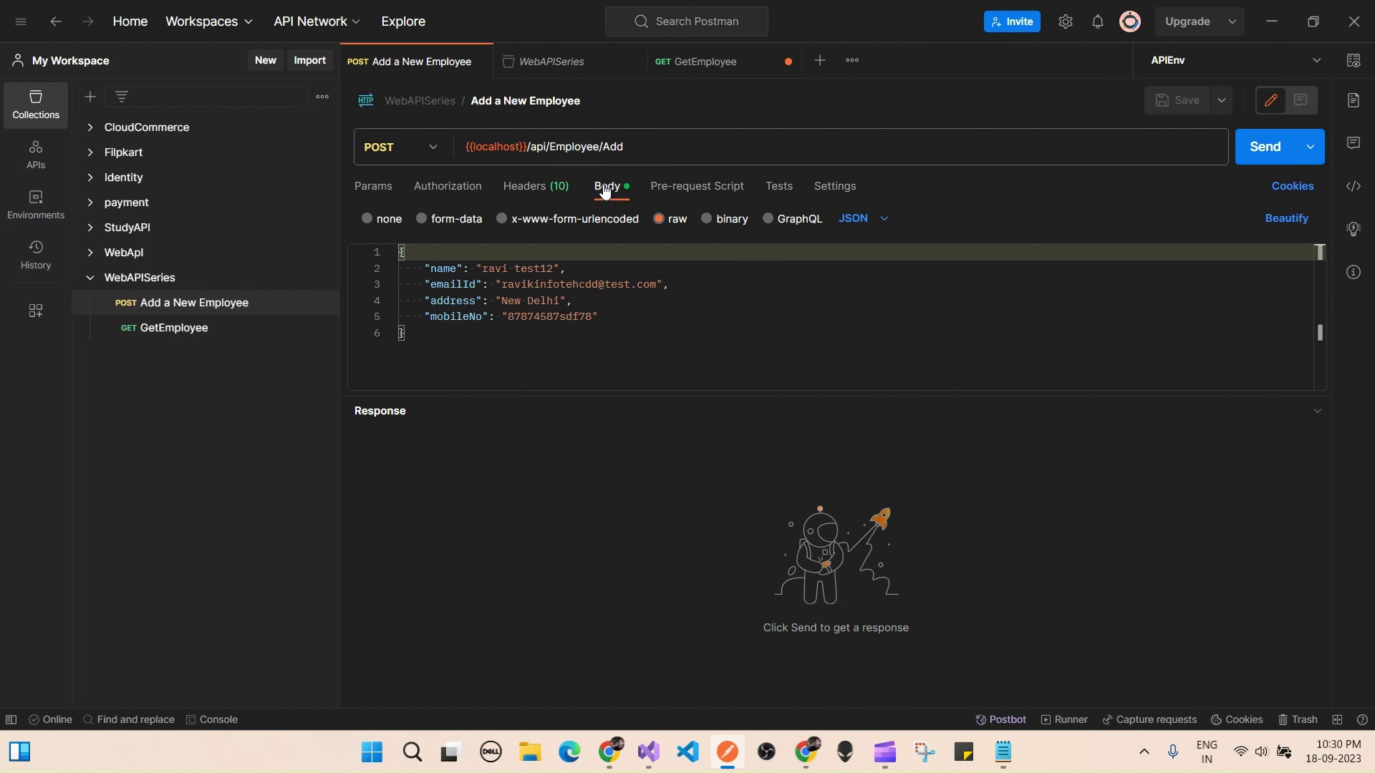
click(646, 331)
click(526, 269)
double_click(527, 269)
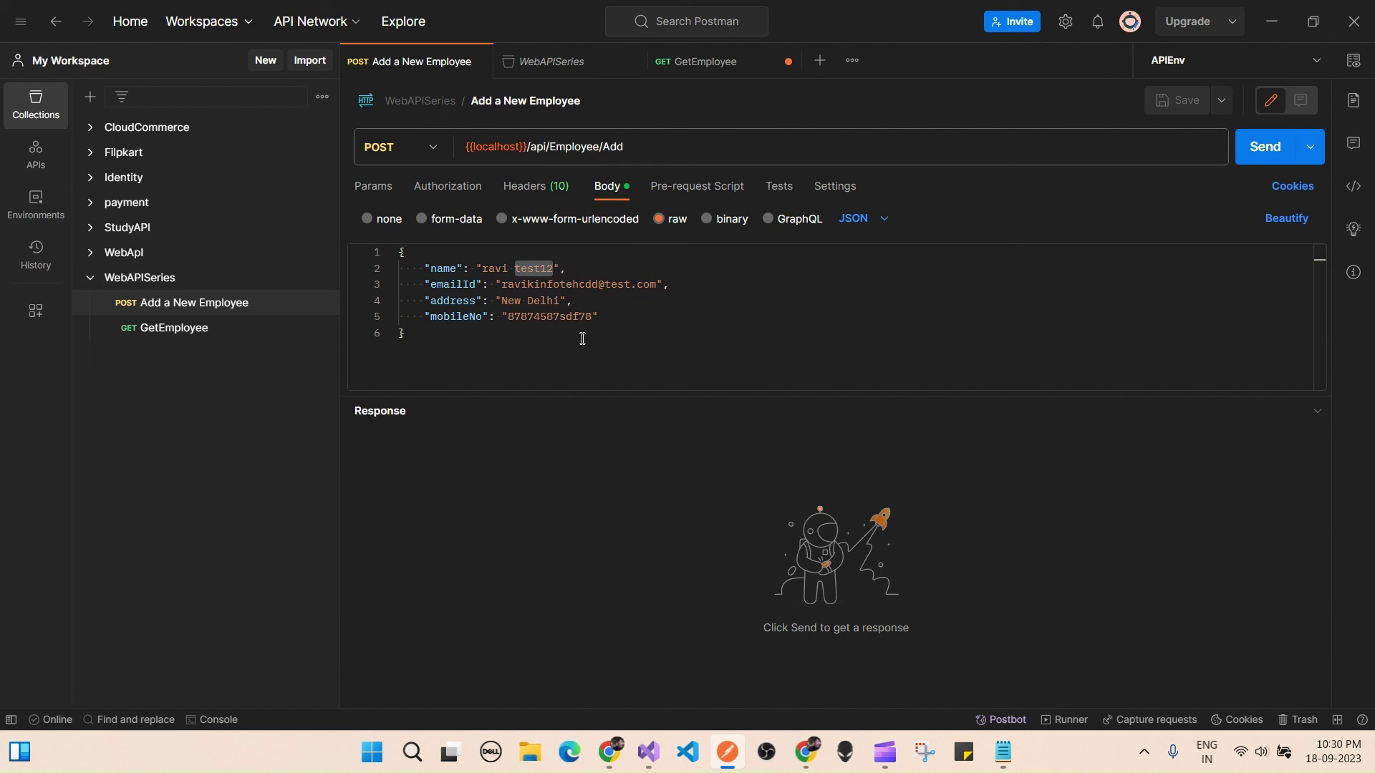
text(366)
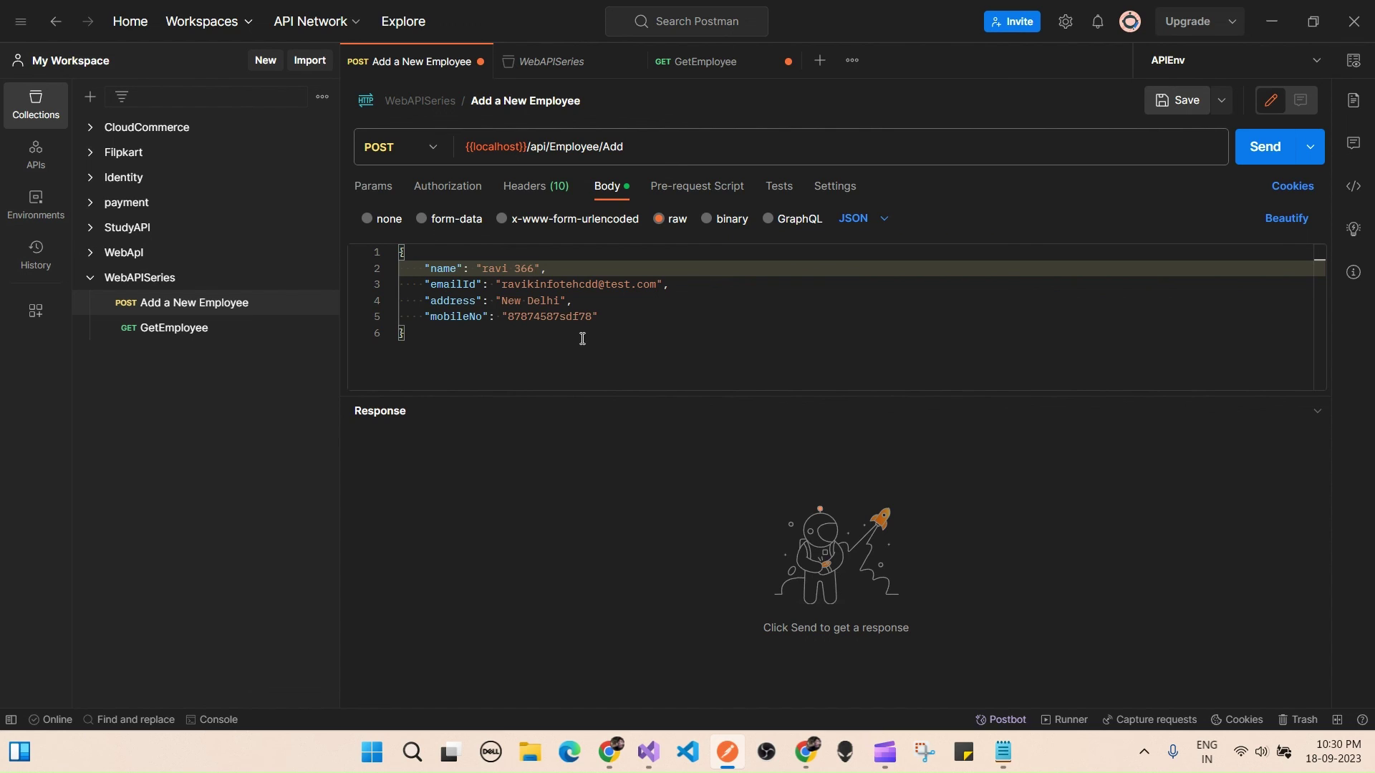
click(681, 325)
click(613, 284)
text(sdf)
click(629, 314)
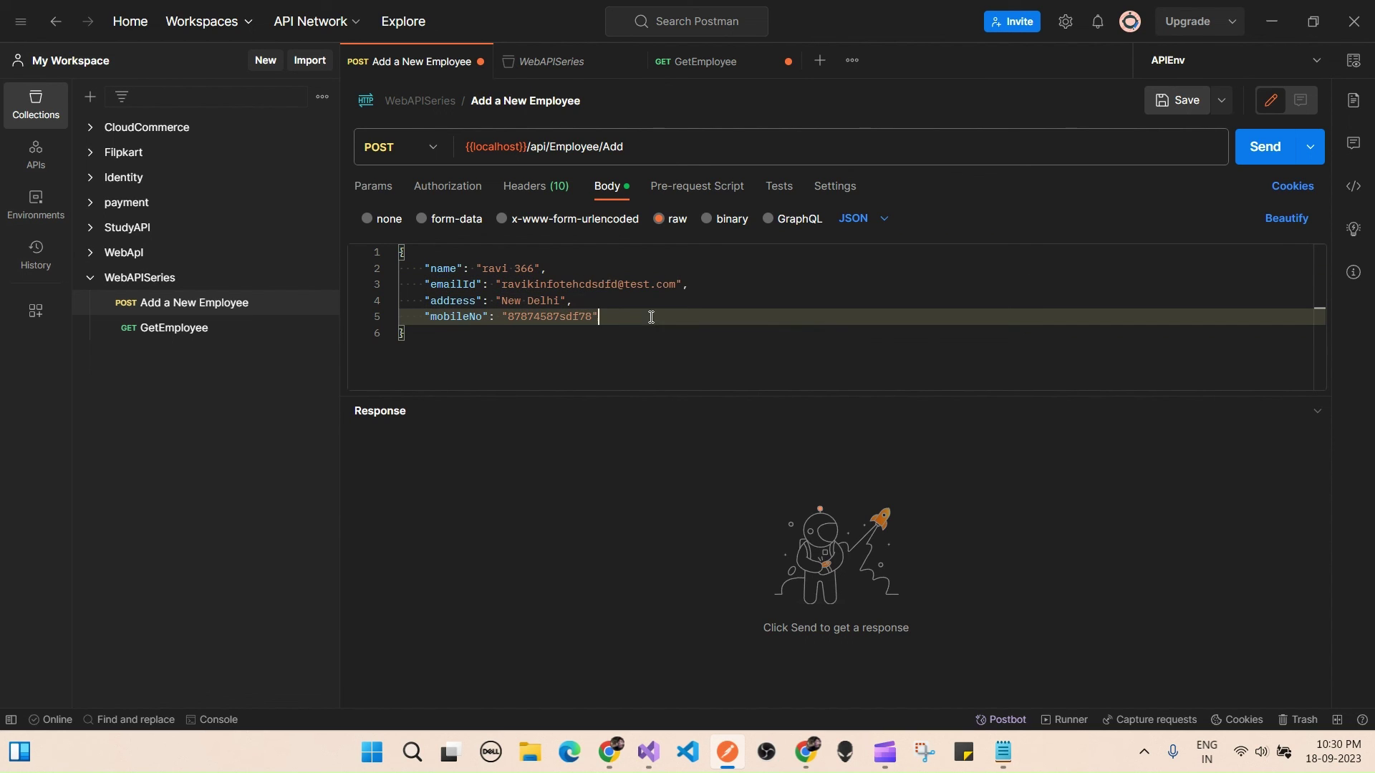
click(548, 301)
text(df)
click(636, 317)
Send the new employee, check status true and the success message, then return to Visual Studio
click(1273, 151)
click(801, 505)
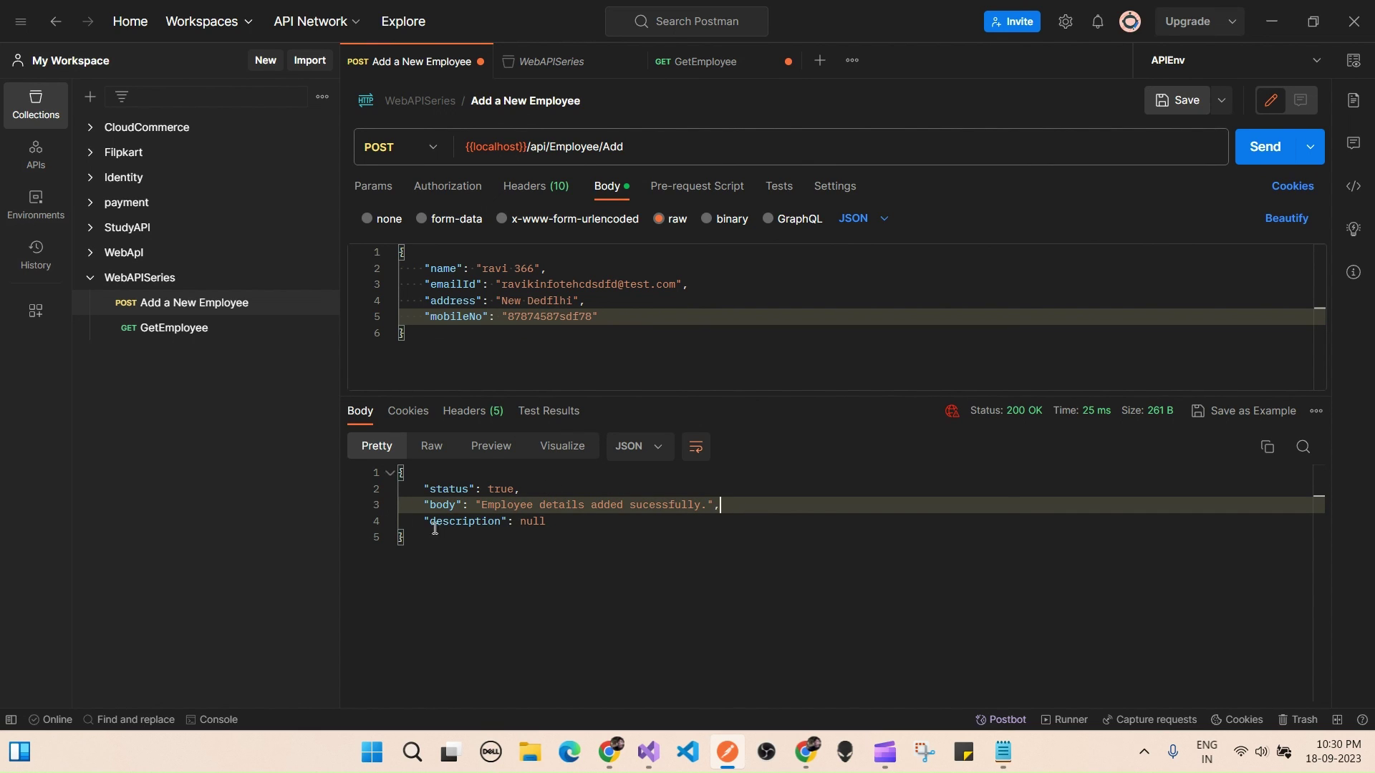
double_click(449, 491)
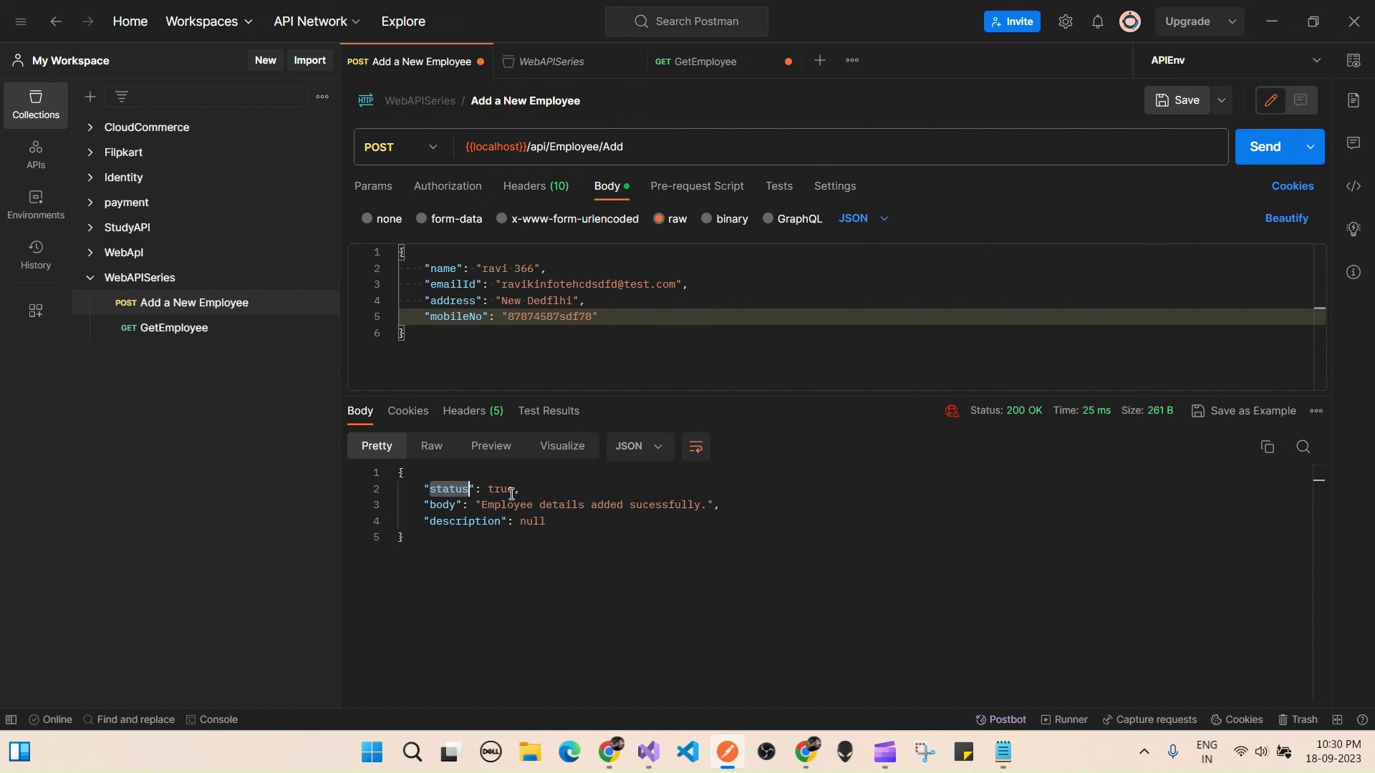
double_click(445, 504)
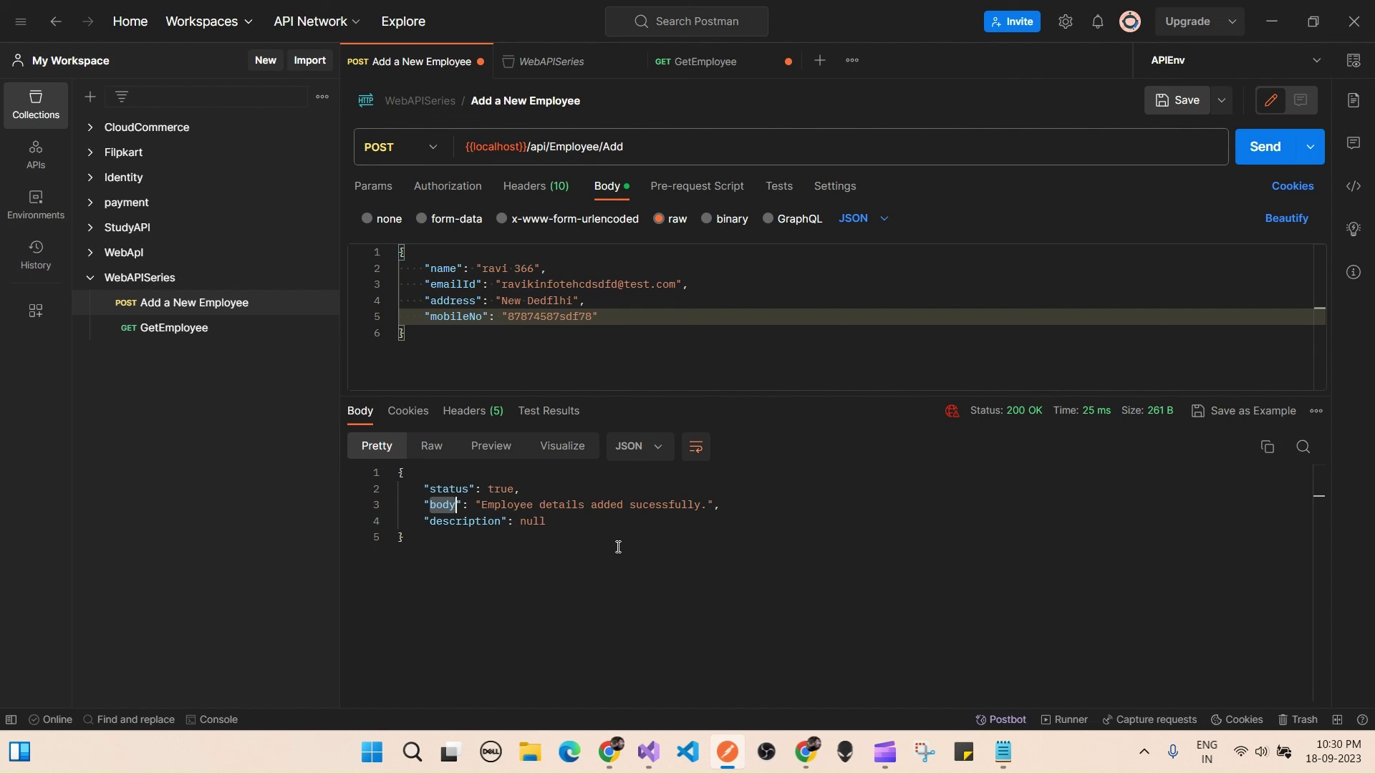
double_click(530, 520)
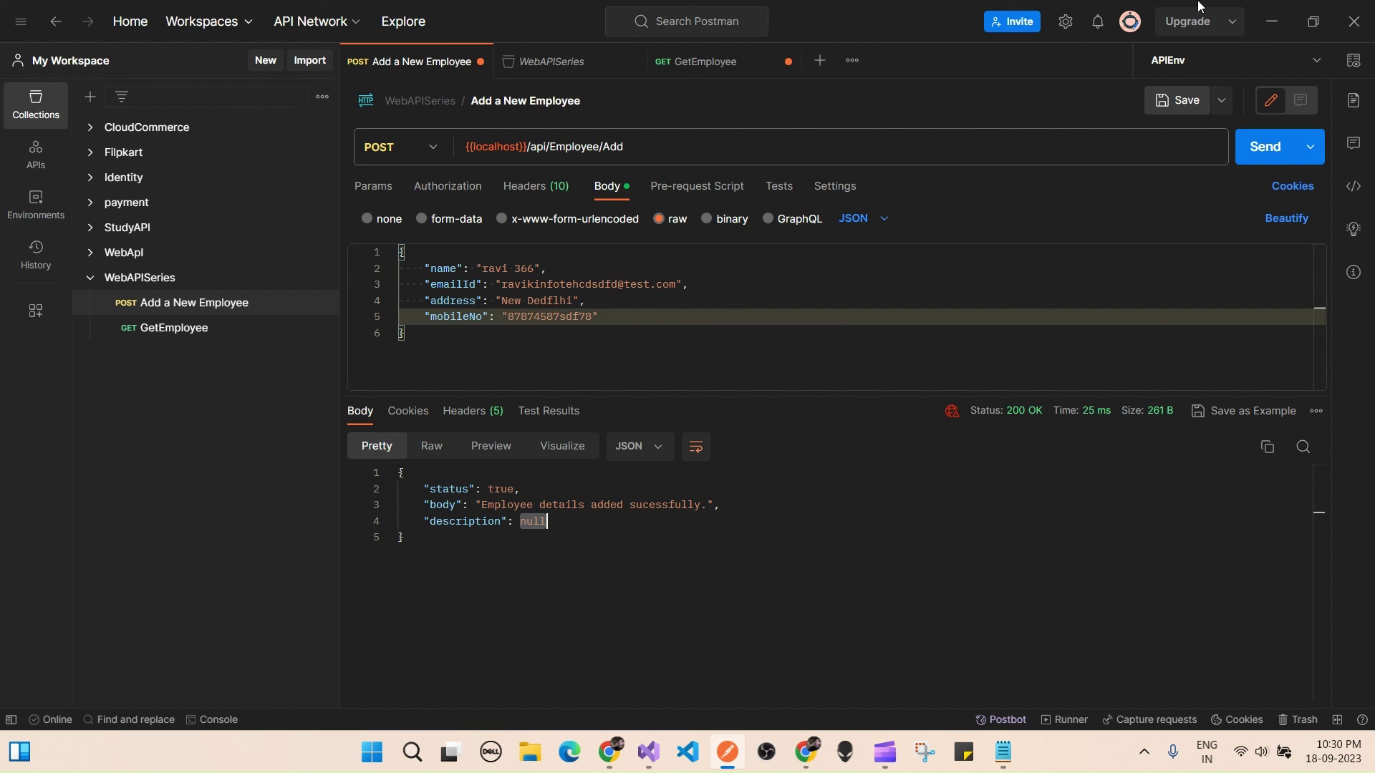
click(1271, 20)
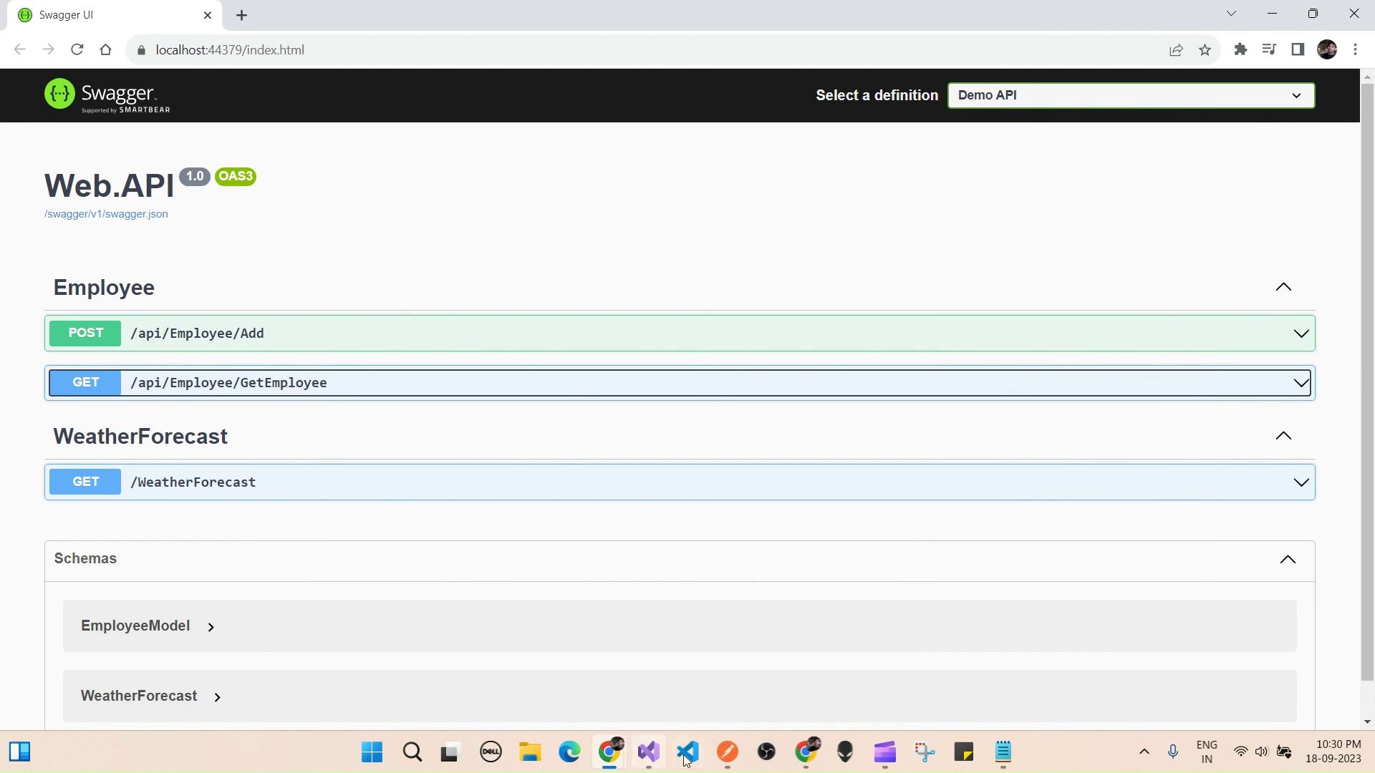
click(647, 752)
scroll(467, 325, up, 3)
scroll(468, 325, down, 2)
scroll(467, 325, down, 2)
click(467, 322)
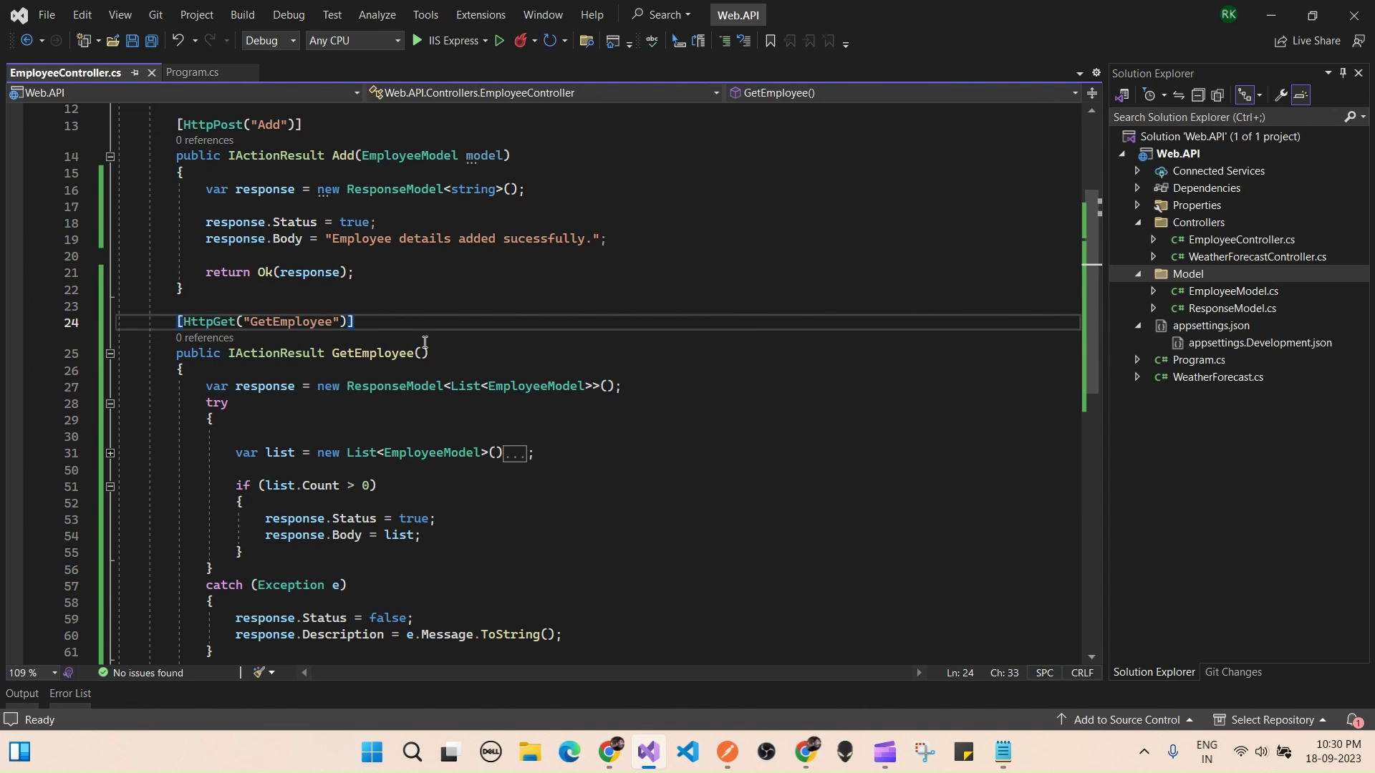